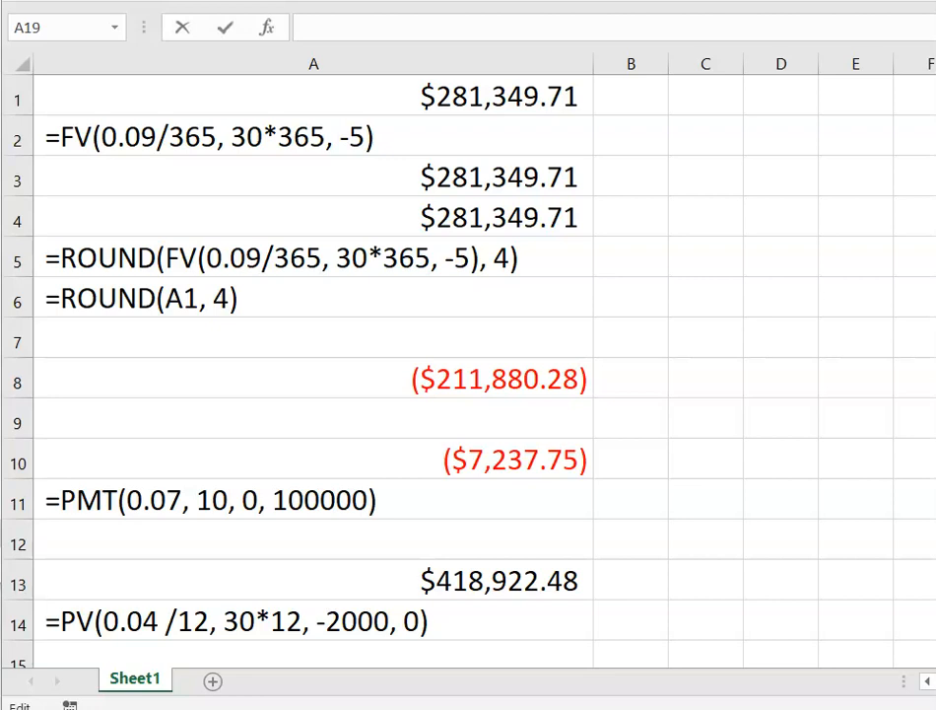
- Select the two ROUND formula texts in cells A5 and A6 to review them
left_click(110, 261)
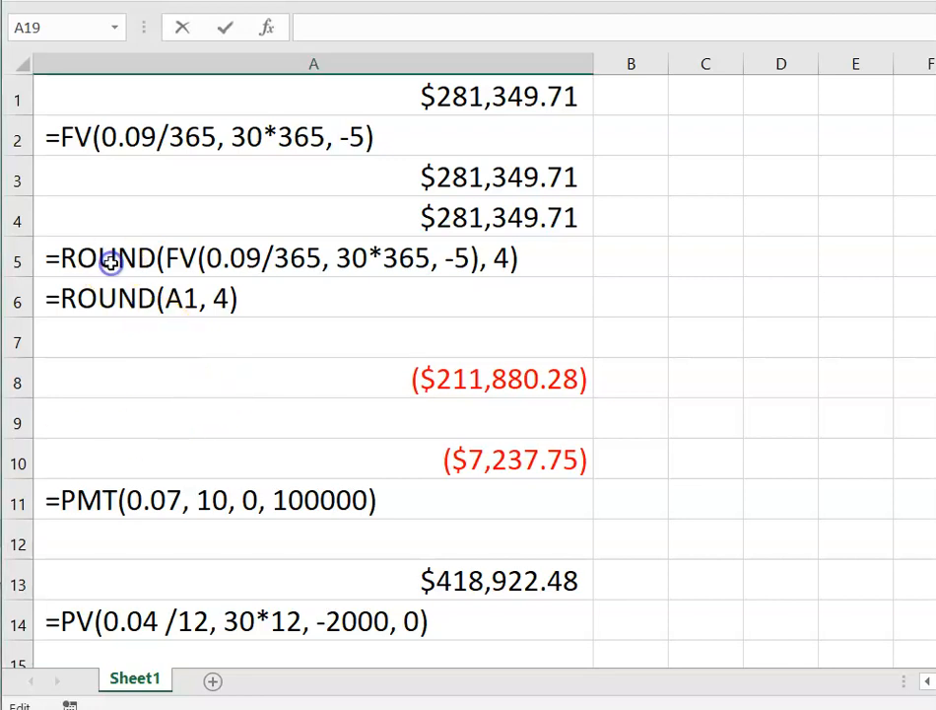
left_click_drag(111, 261, 111, 301)
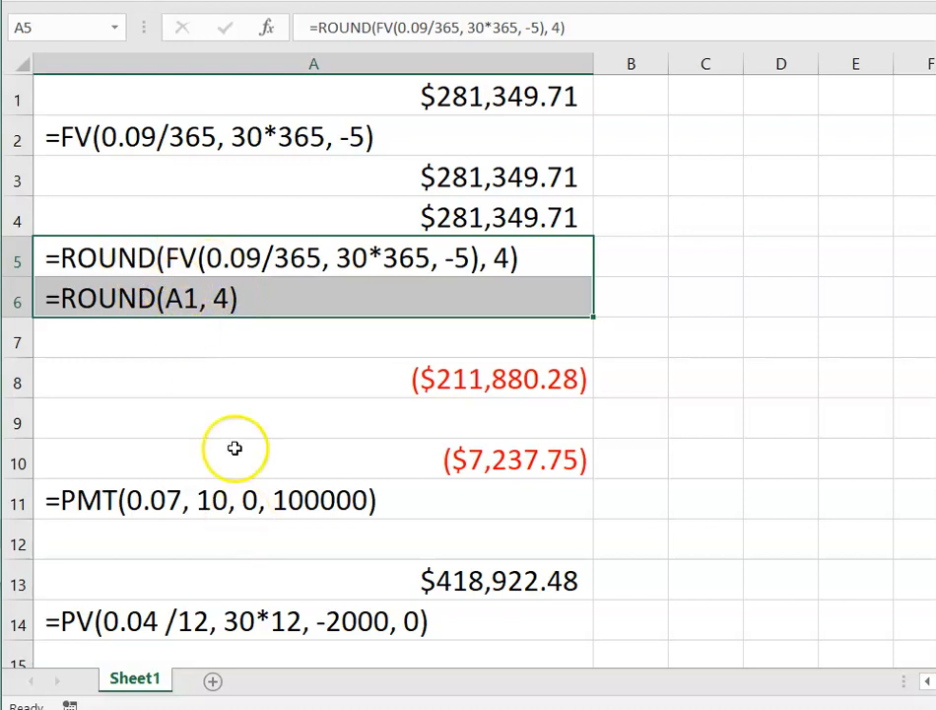
- Enter the labels "beginning value" in cell A19 and "ending value" in cell A20
scroll(241, 397, "down", 4)
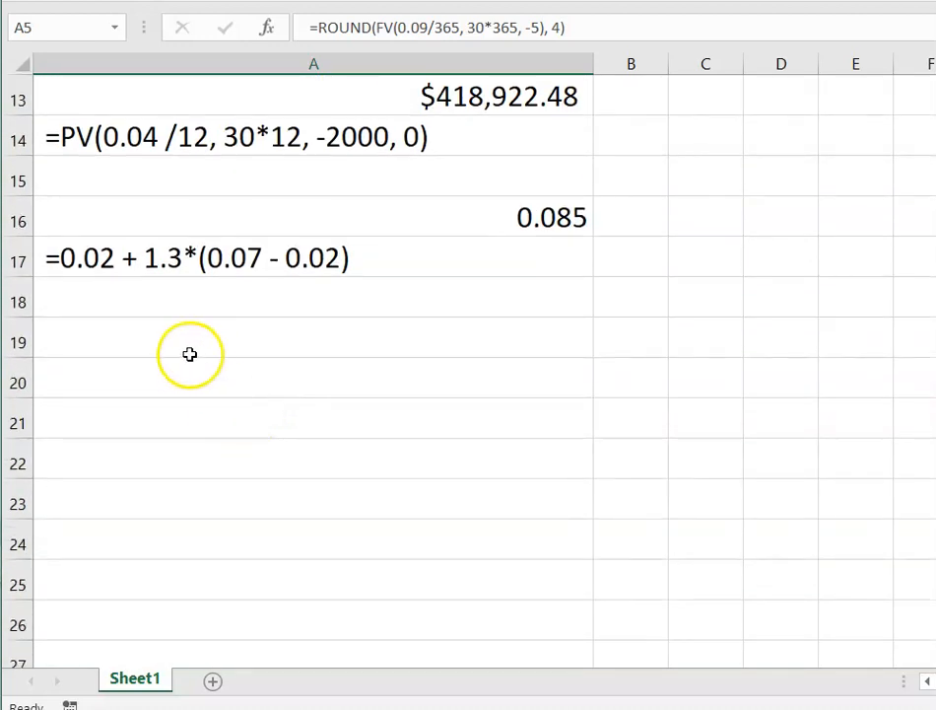
left_click(158, 332)
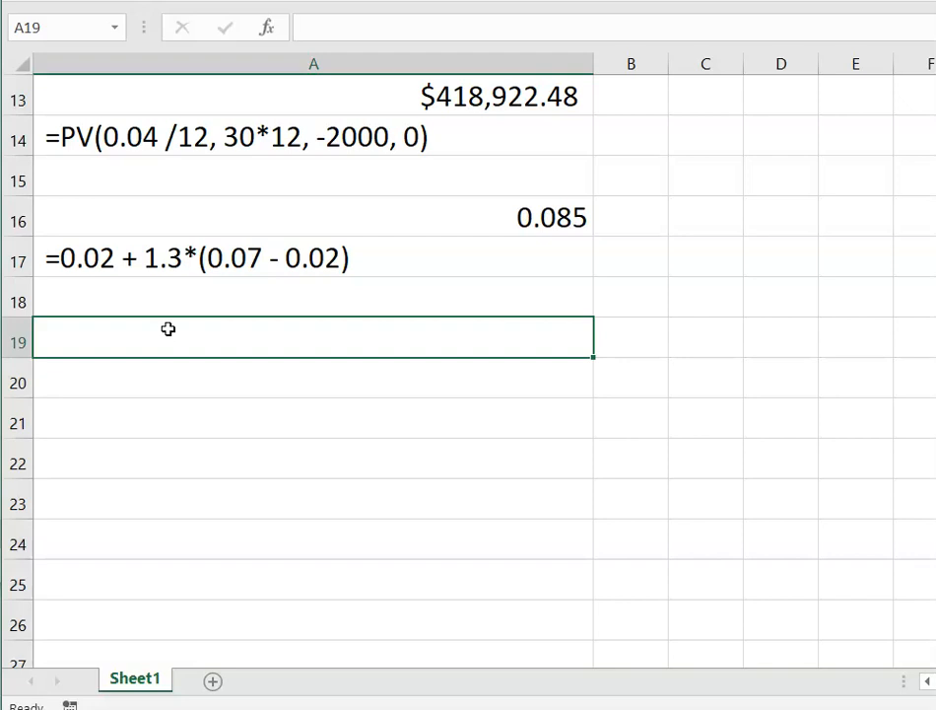
type("be")
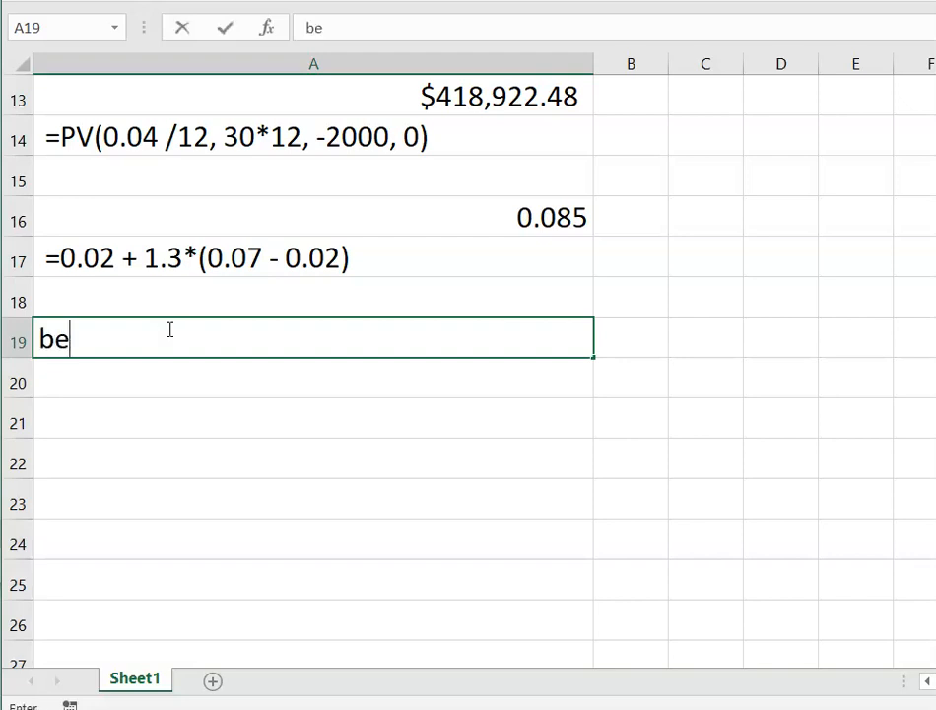
type("ginning")
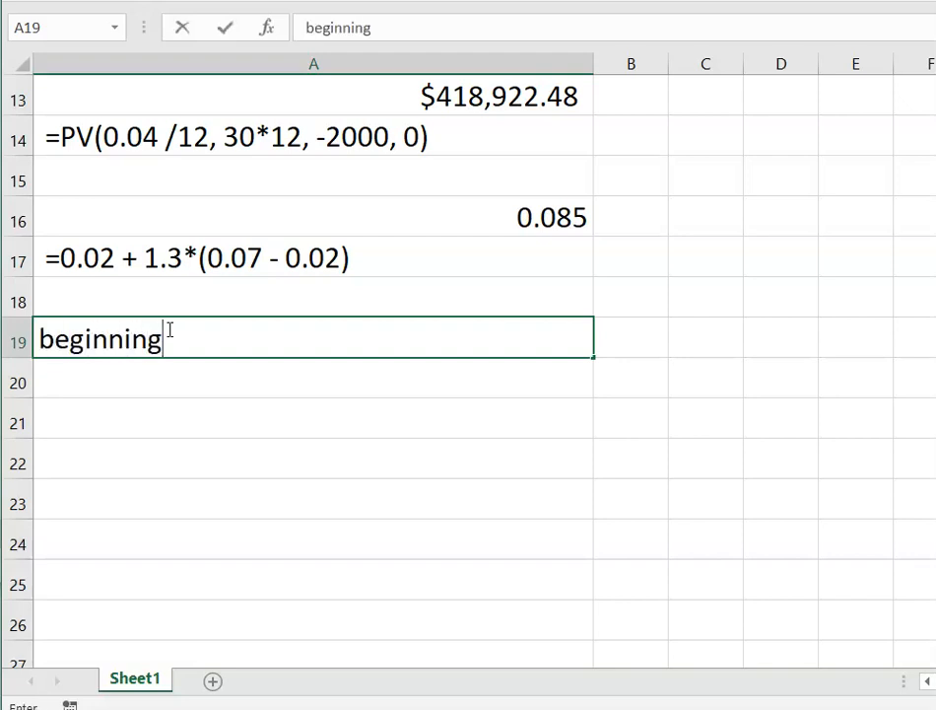
type(" value")
key("Return")
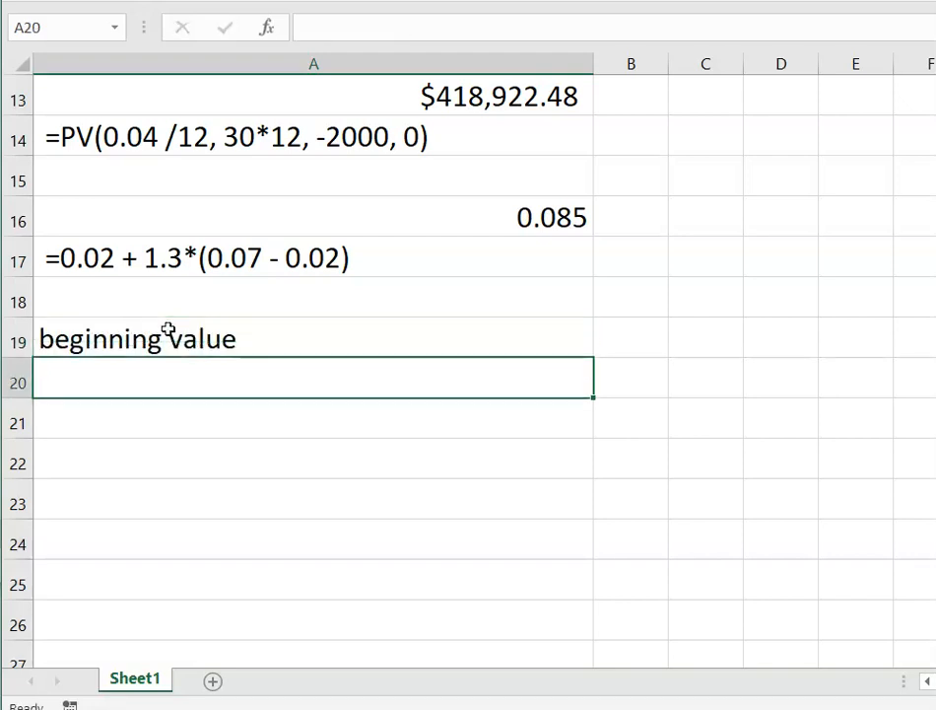
type("ending")
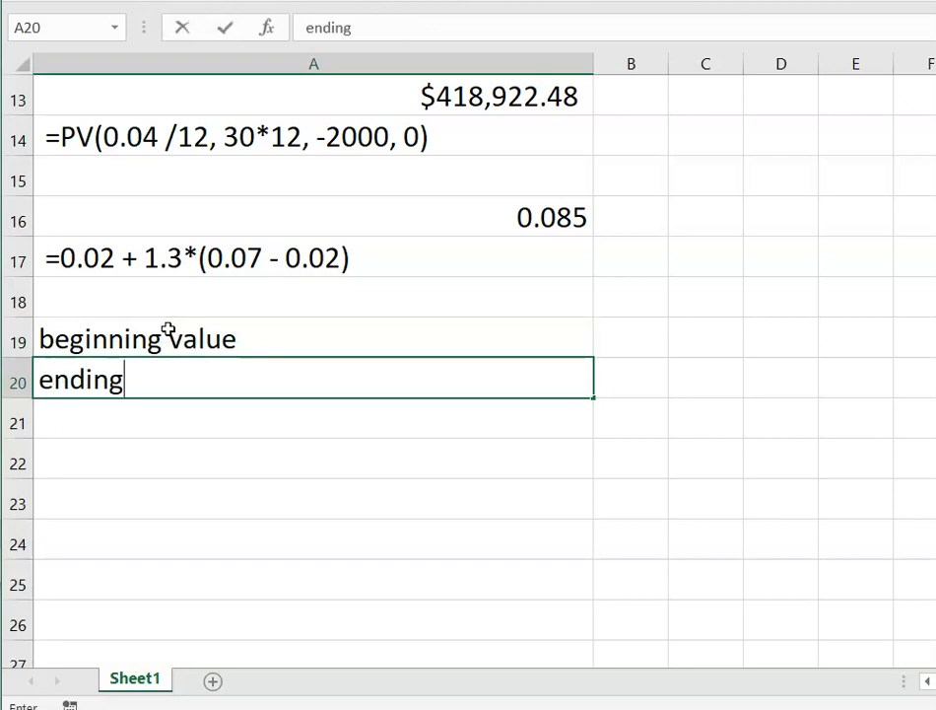
type(" value")
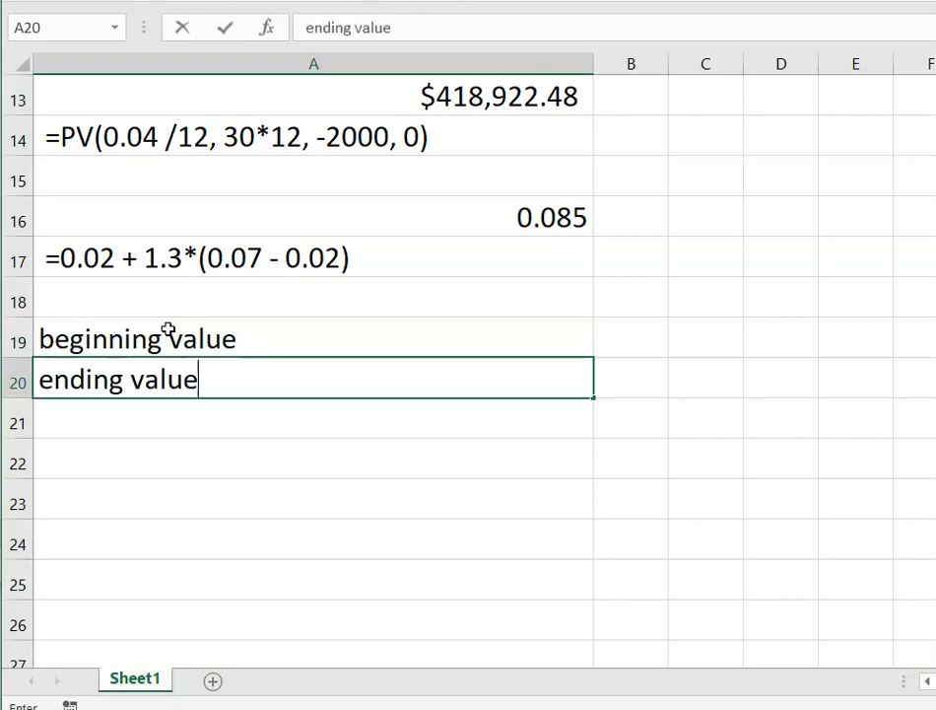
- Enter 55 as the beginning value in B19 and 62 as the ending value in B20
left_click(640, 351)
type("55")
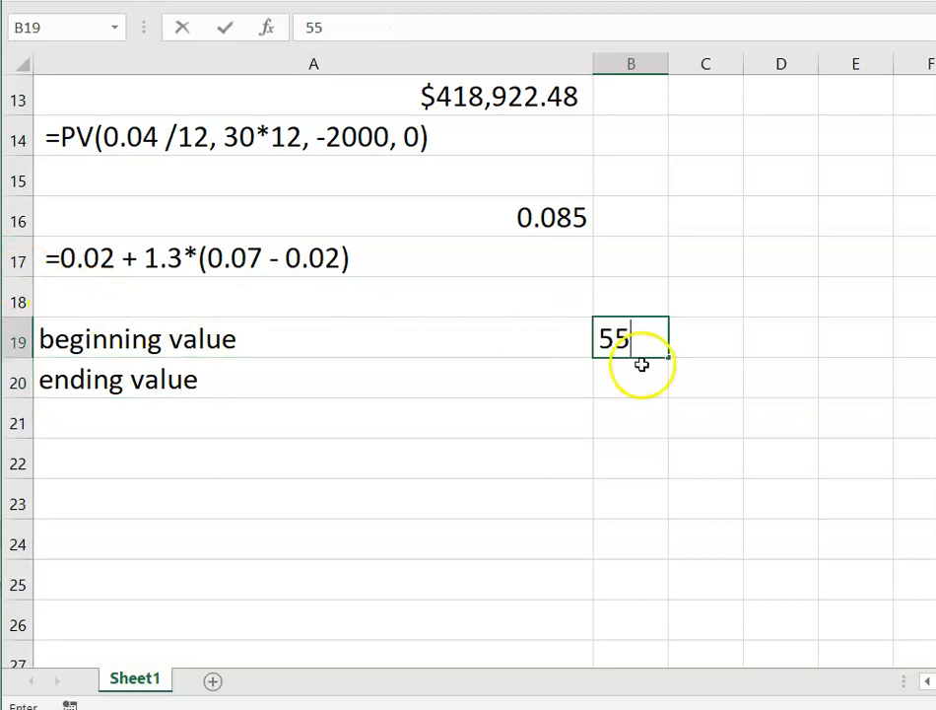
left_click(625, 386)
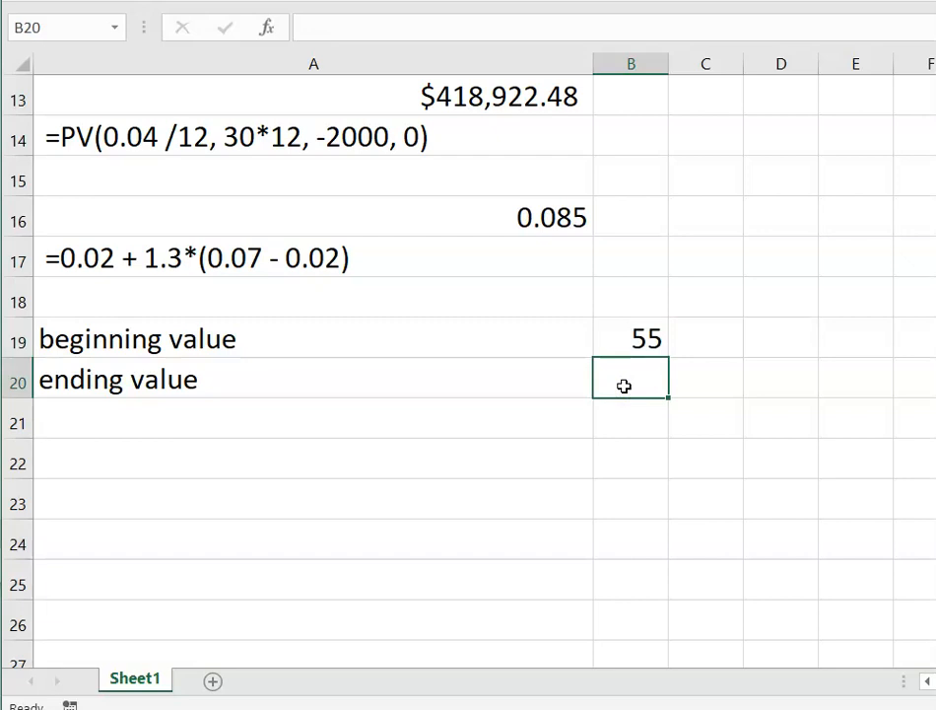
type("62")
key("Return")
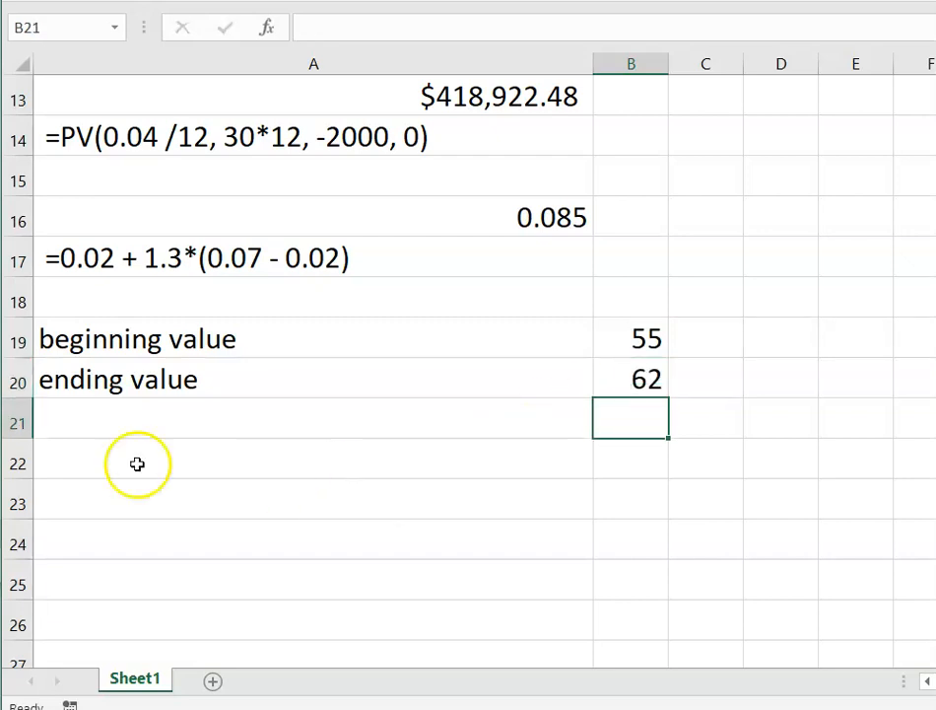
- Enter the formula =(B20-B19/B19 in cell A21, referencing the beginning and ending values
left_click(104, 429)
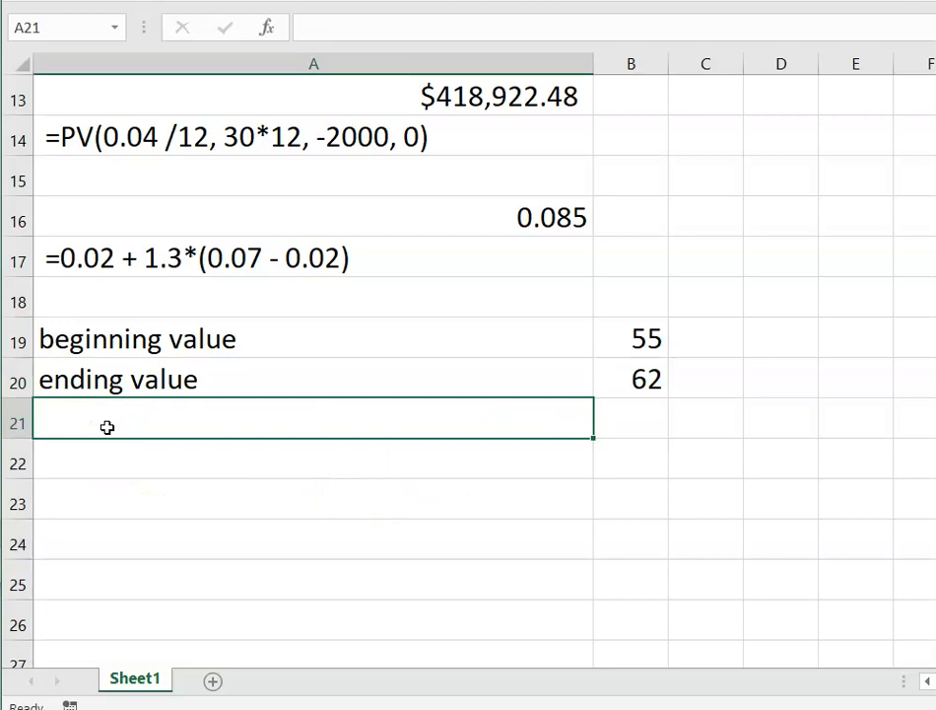
type("=")
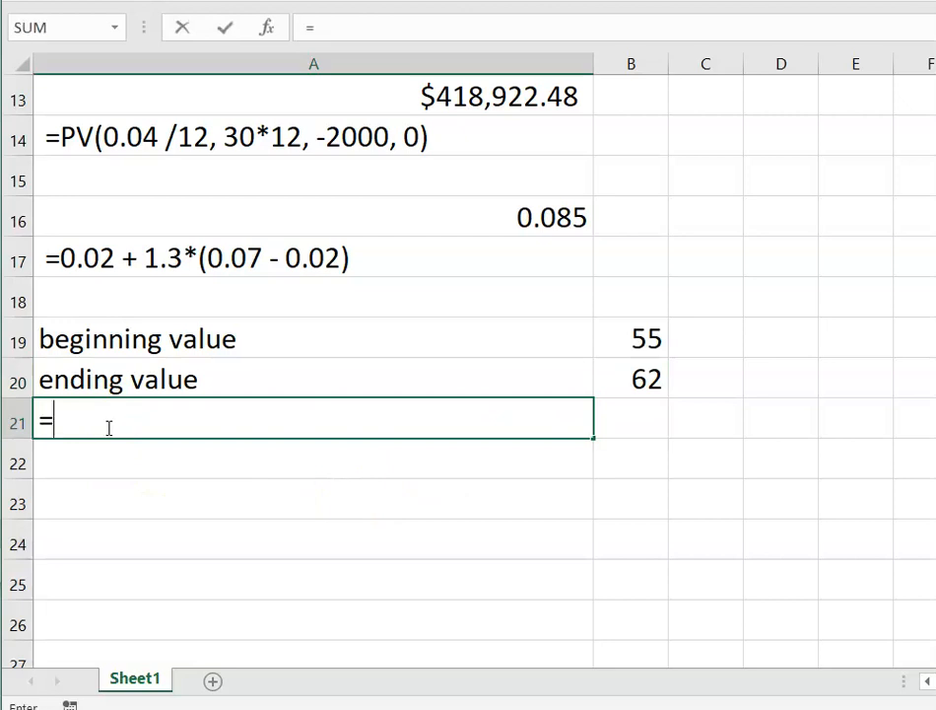
type("(")
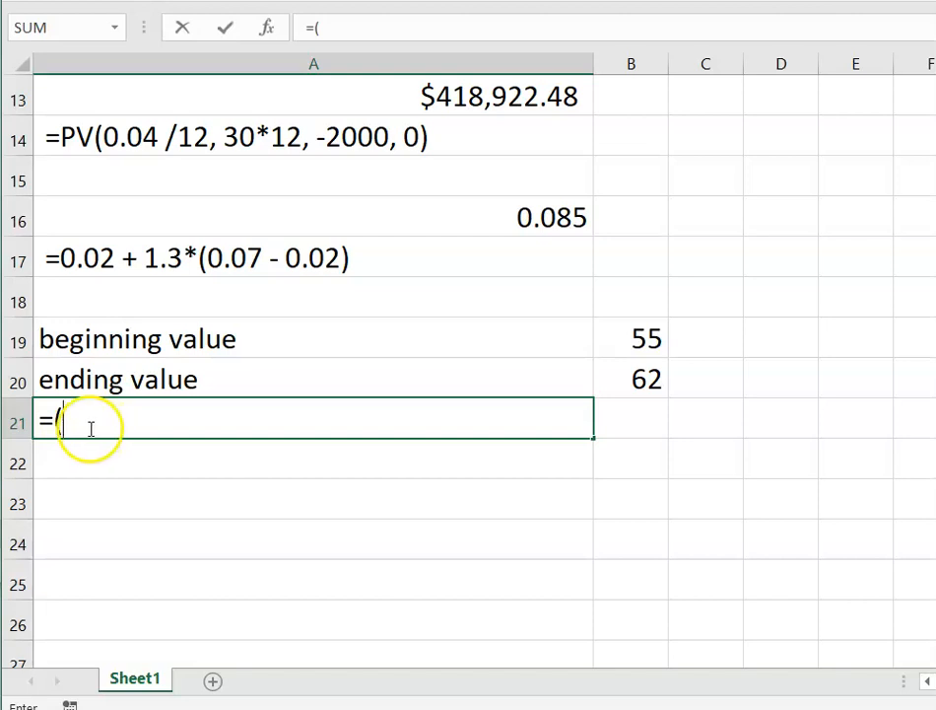
left_click(619, 379)
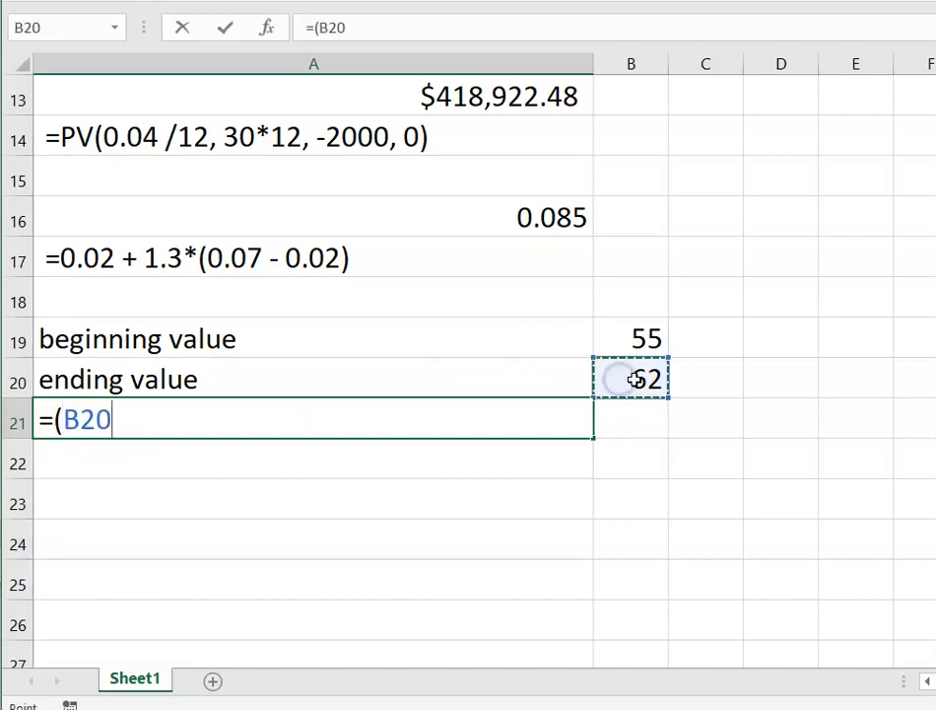
type("-")
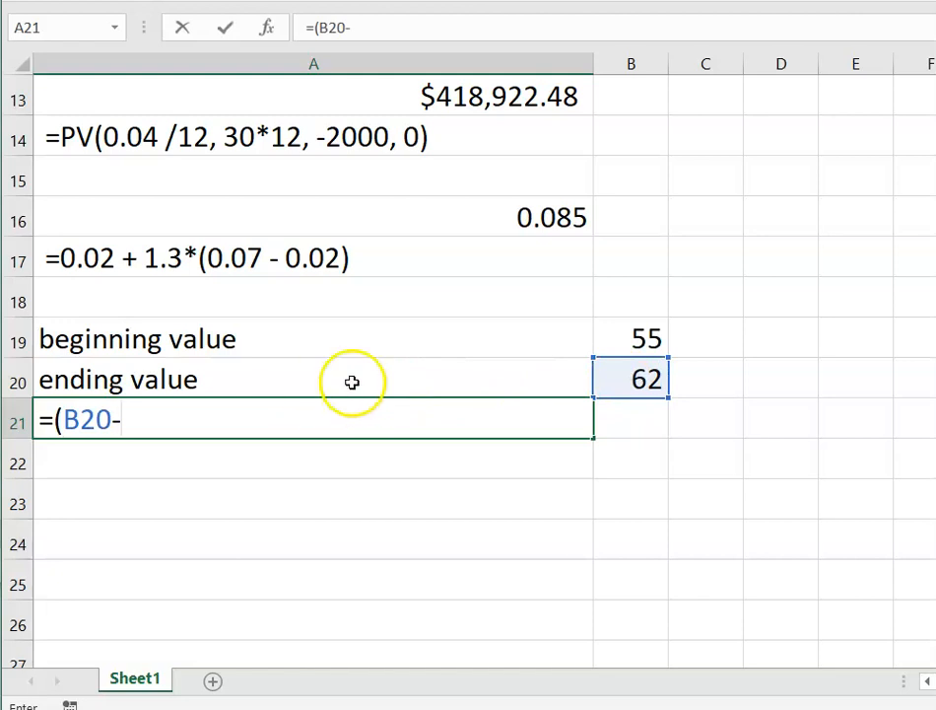
left_click(642, 338)
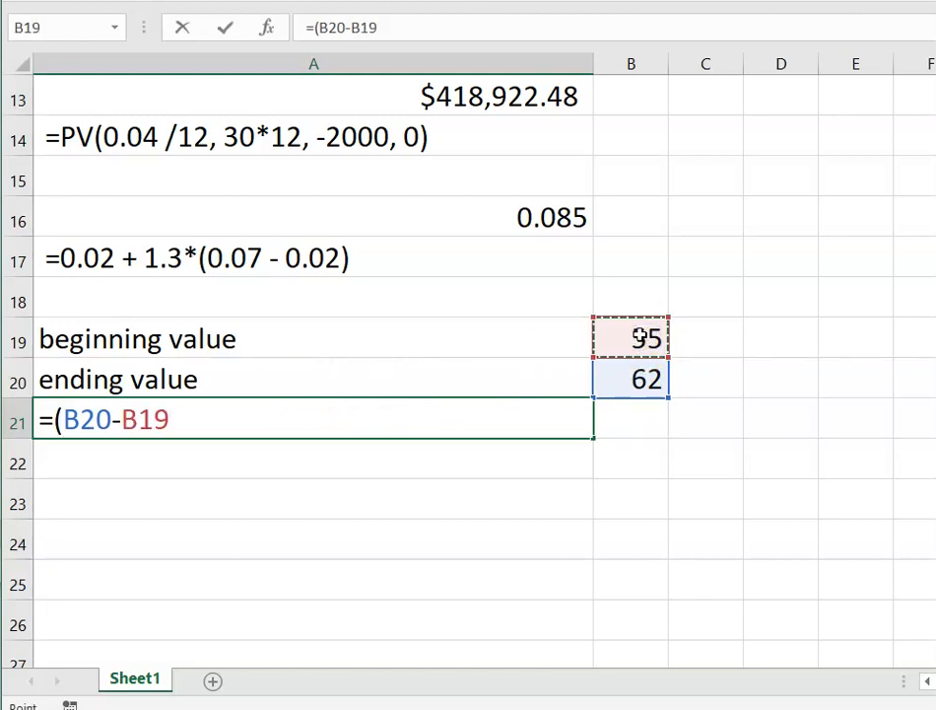
type("//0")
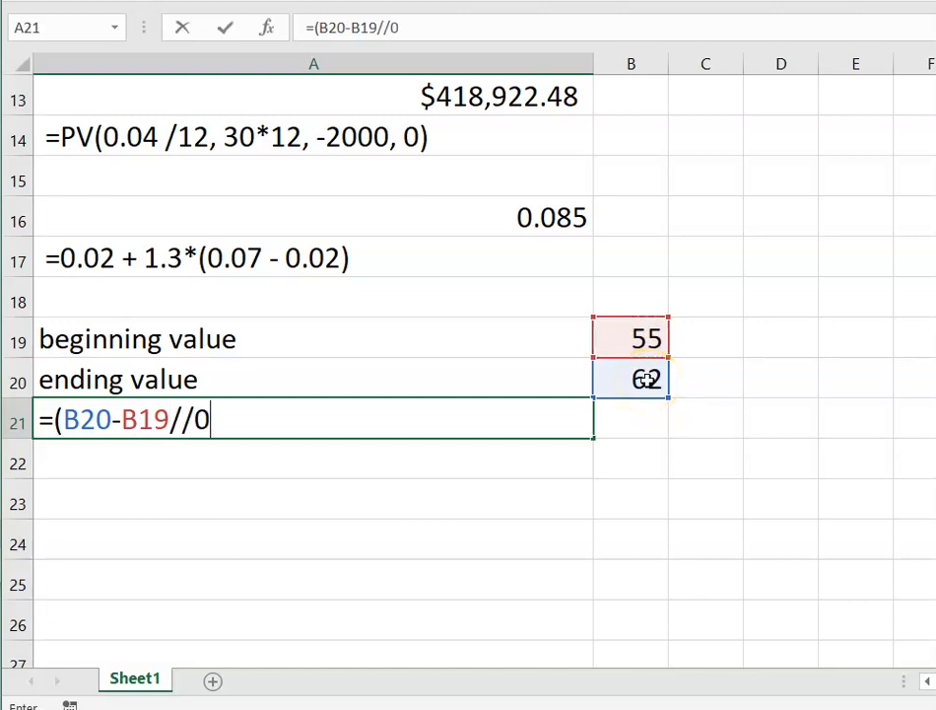
key("BackSpace")
key("BackSpace")
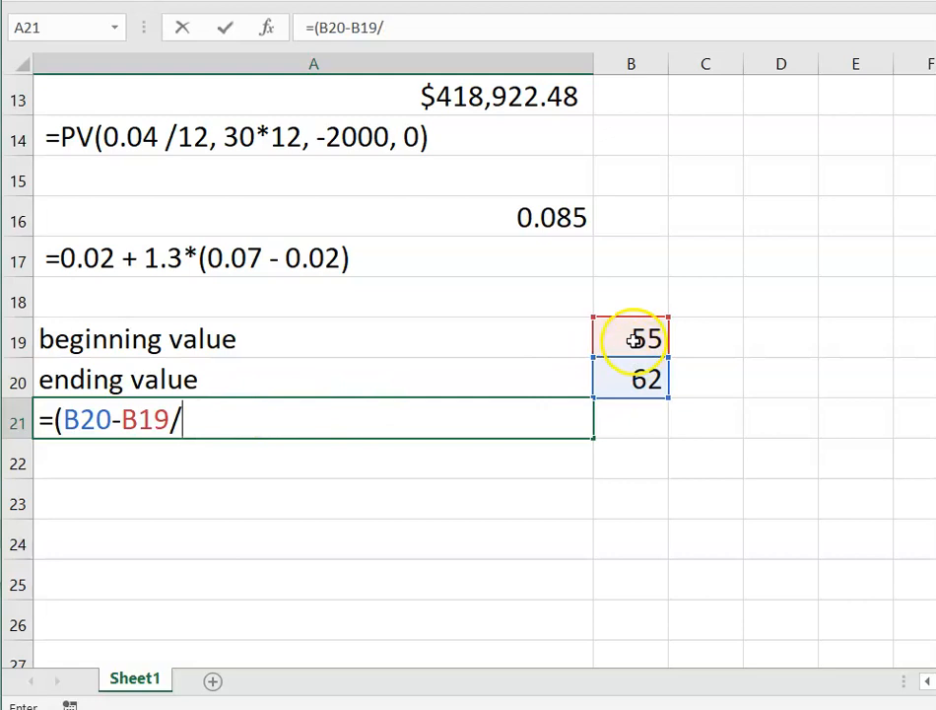
left_click(633, 339)
key("Return")
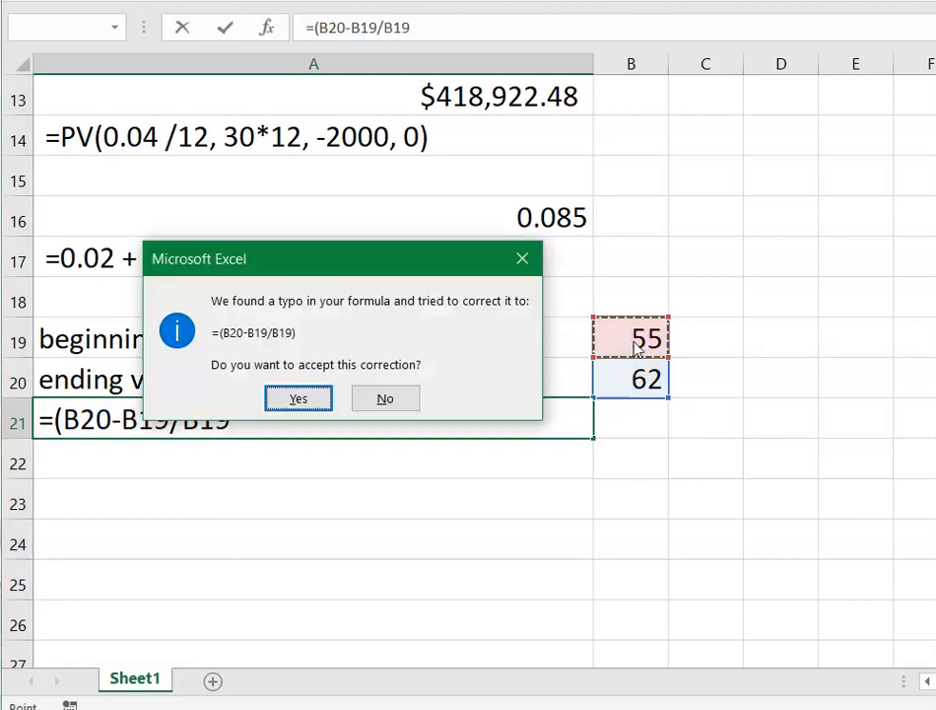
- Reject the proposed correction and add the missing closing parenthesis so the A21 formula reads =(B20-B19)/B19
left_click(388, 400)
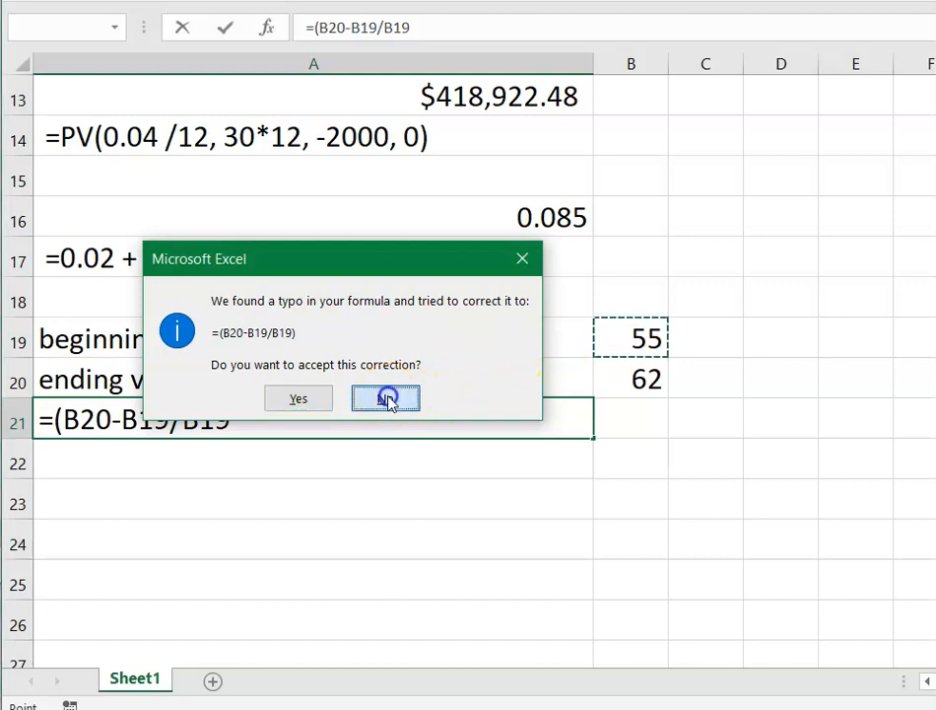
left_click(331, 378)
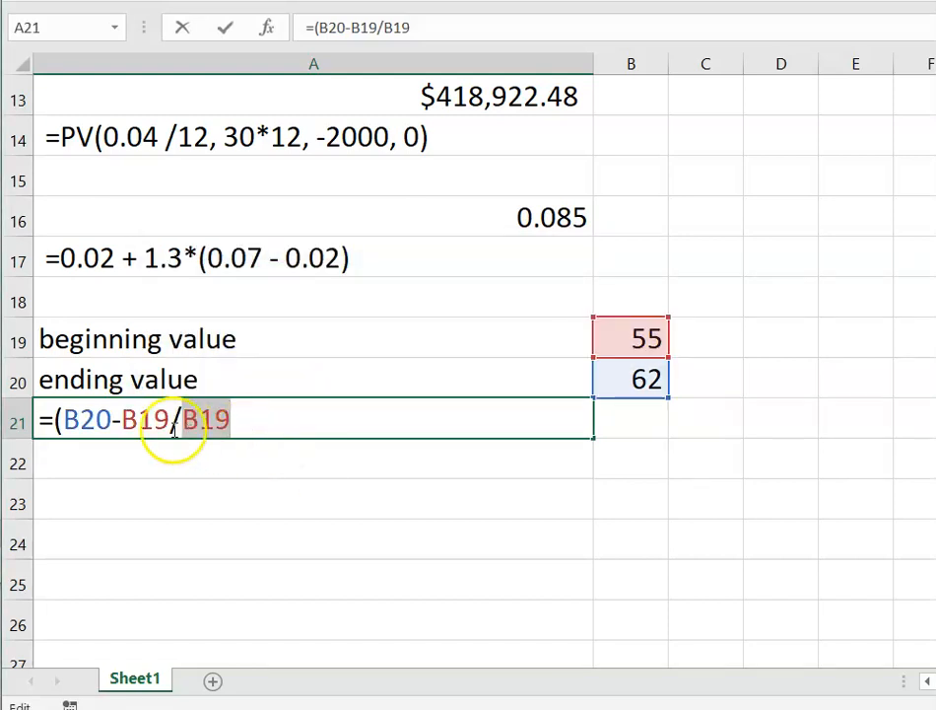
left_click(169, 416)
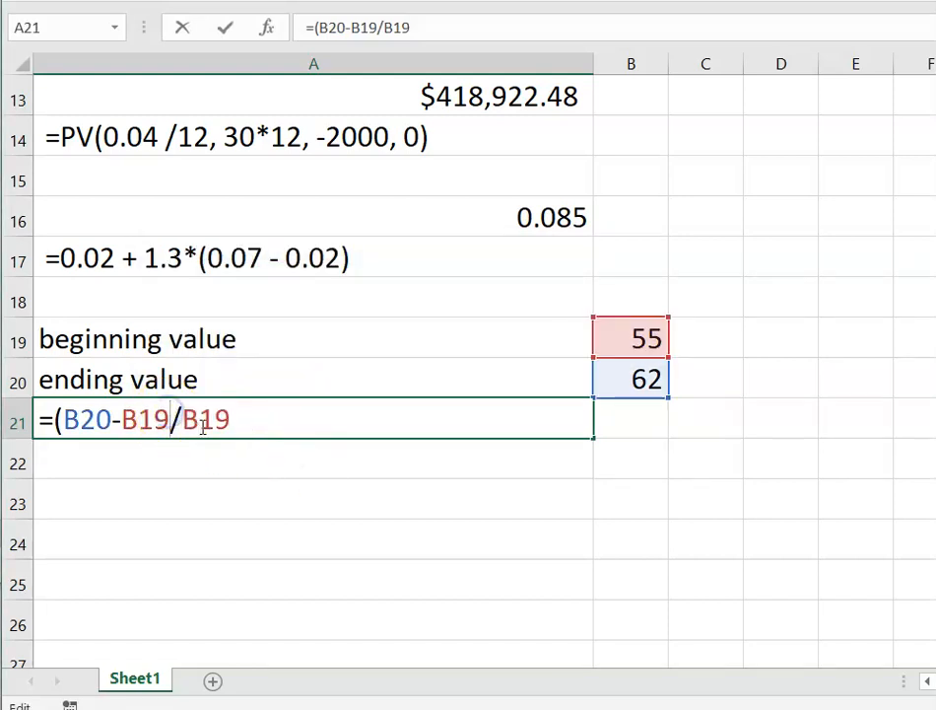
type(")")
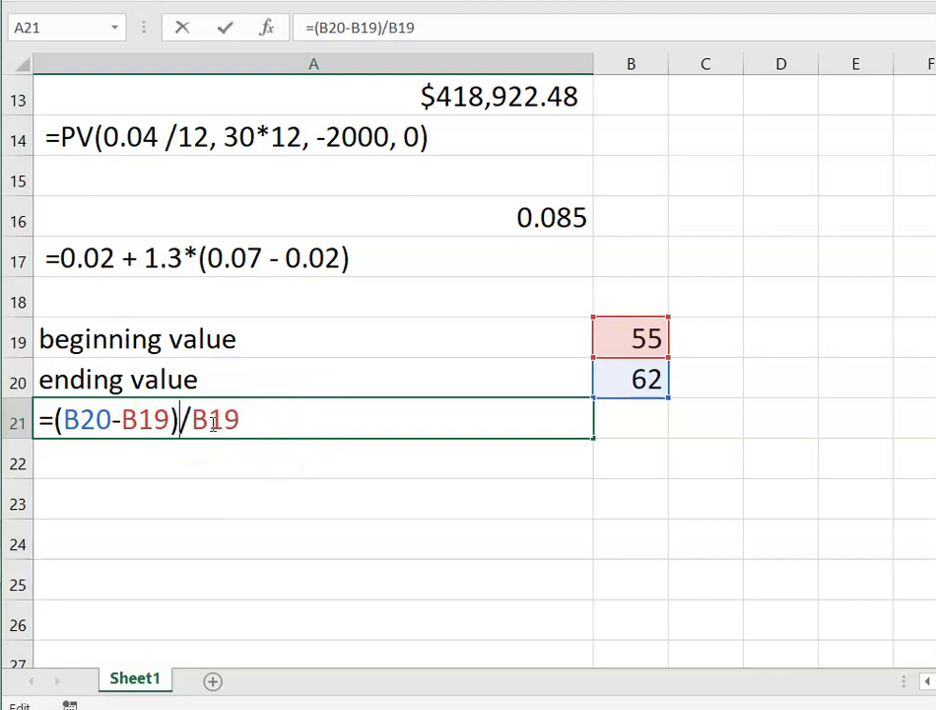
key("Return")
- Copy the A21 formula into A22 and put a space before it so it is stored as the text =(B21-B20)/B20
left_click(370, 422)
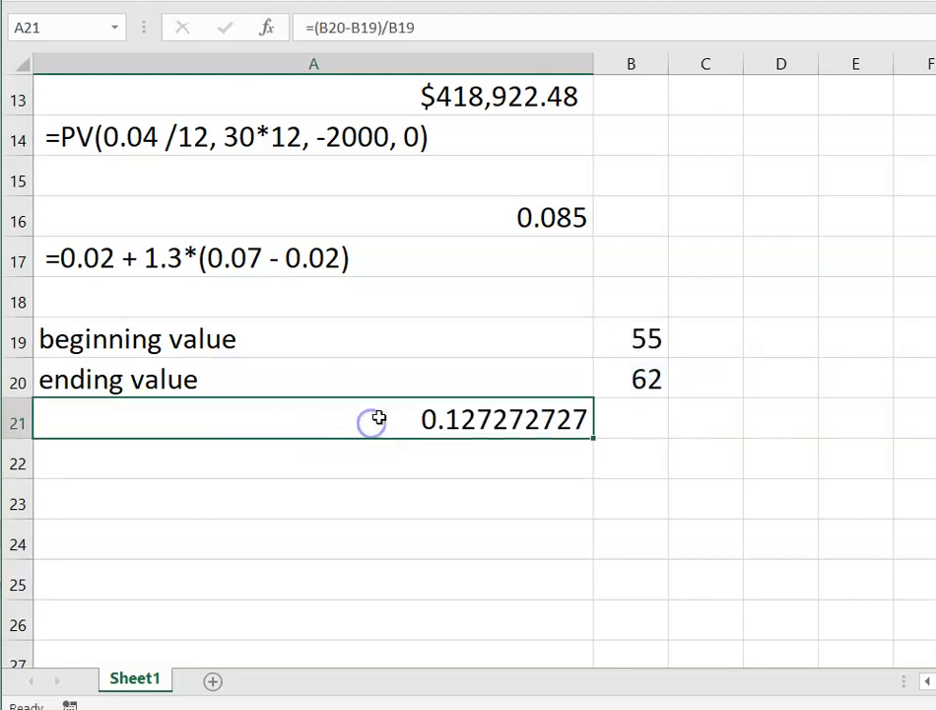
key("ctrl+c")
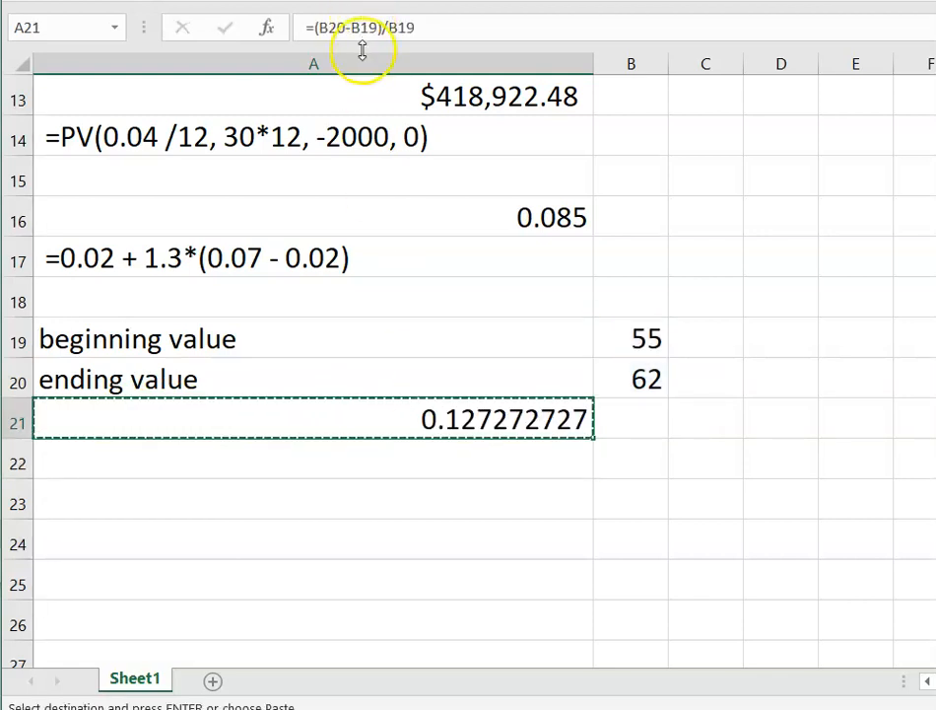
left_click(355, 455)
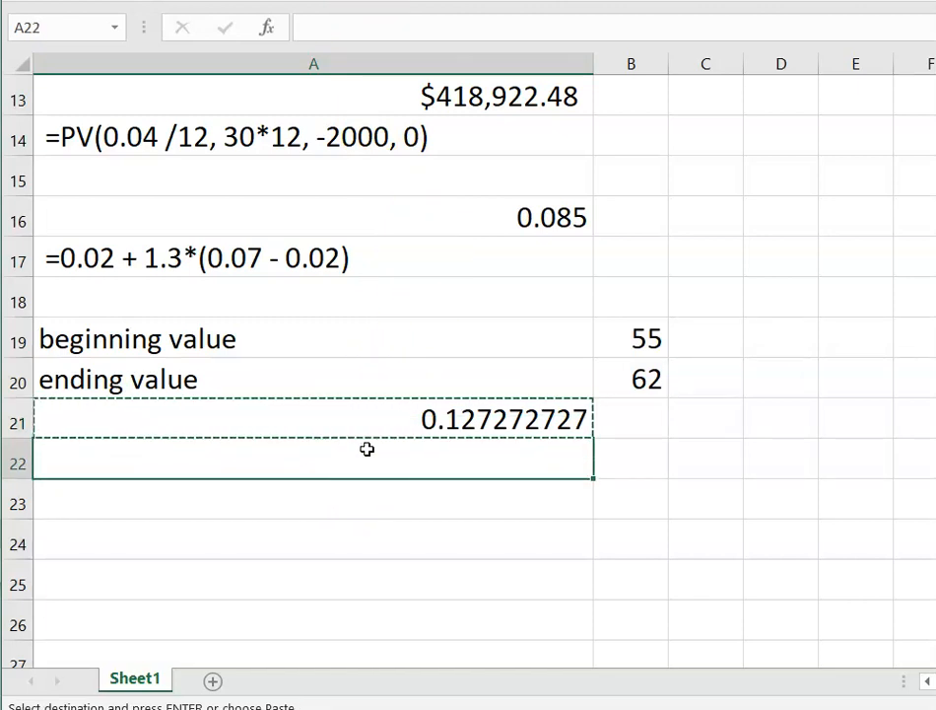
key("ctrl+v")
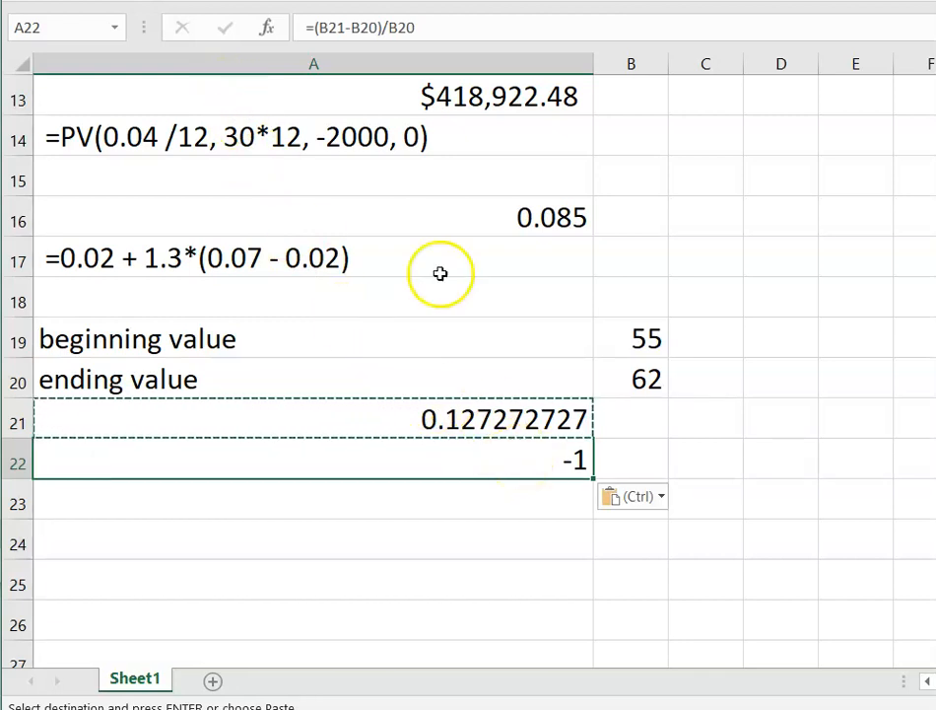
left_click(306, 32)
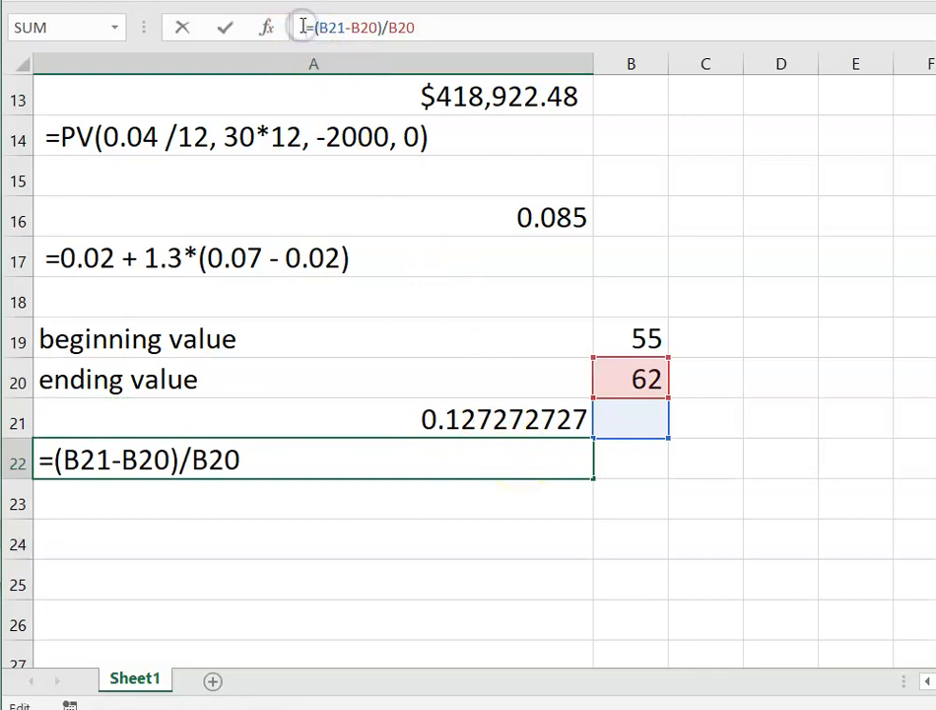
left_click(424, 498)
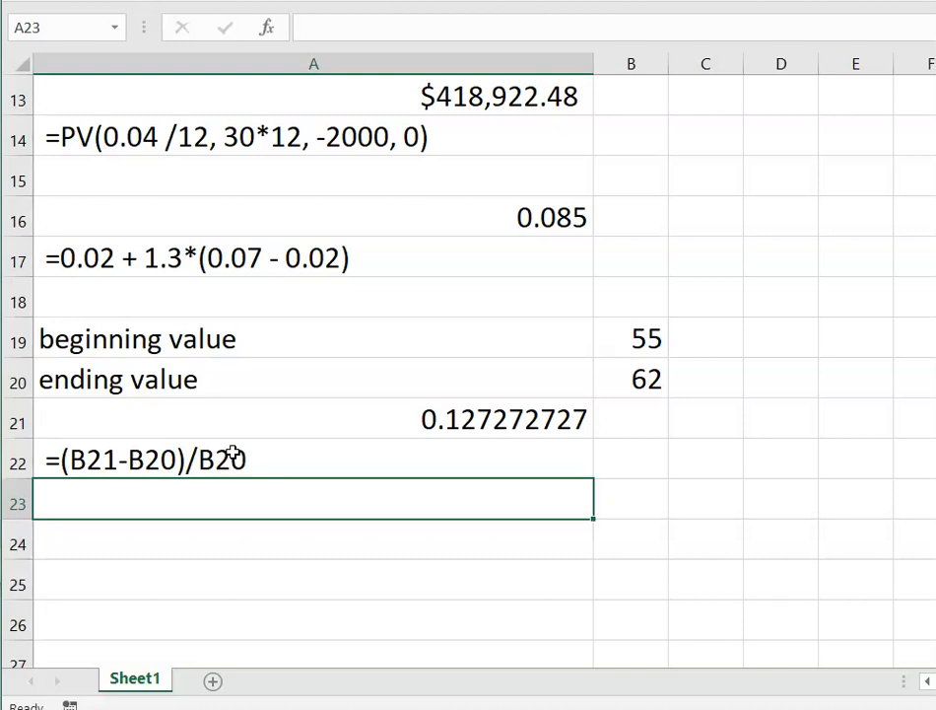
- Write the pricing formula p = d1 / (r - g) as text in A24 and label A25 as dividend
scroll(139, 520, "down", 1)
scroll(138, 522, "down", 2)
left_click(122, 287)
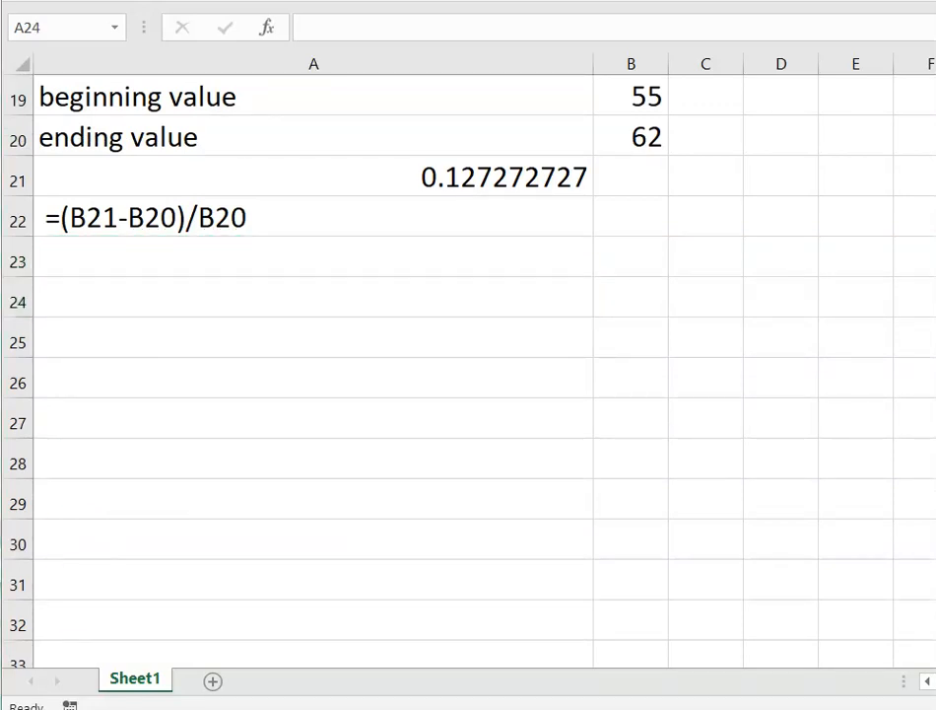
left_click(148, 307)
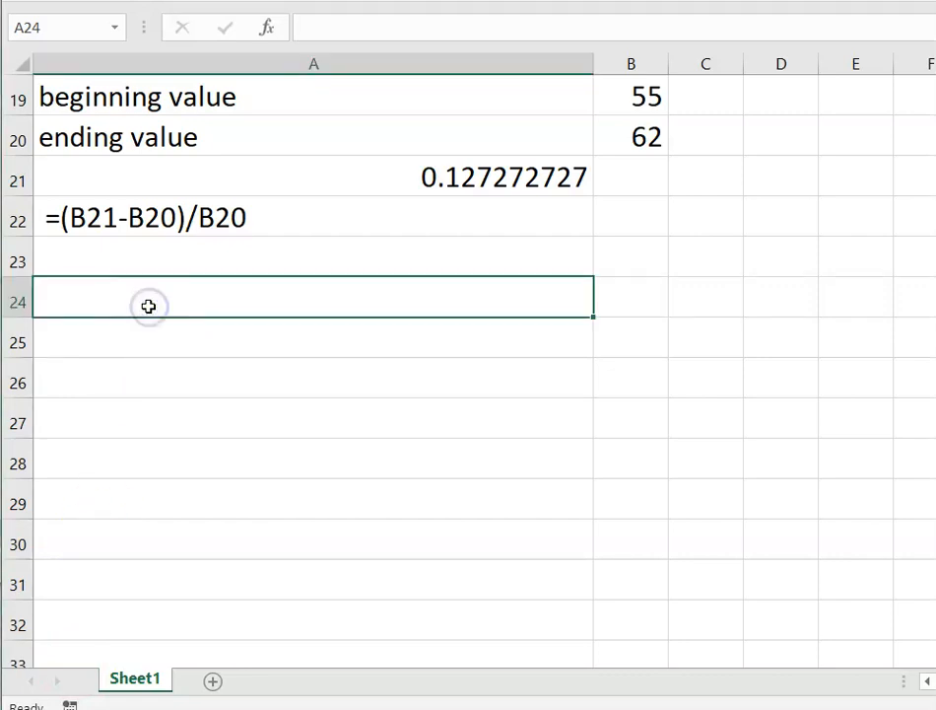
double_click(148, 306)
type("r =")
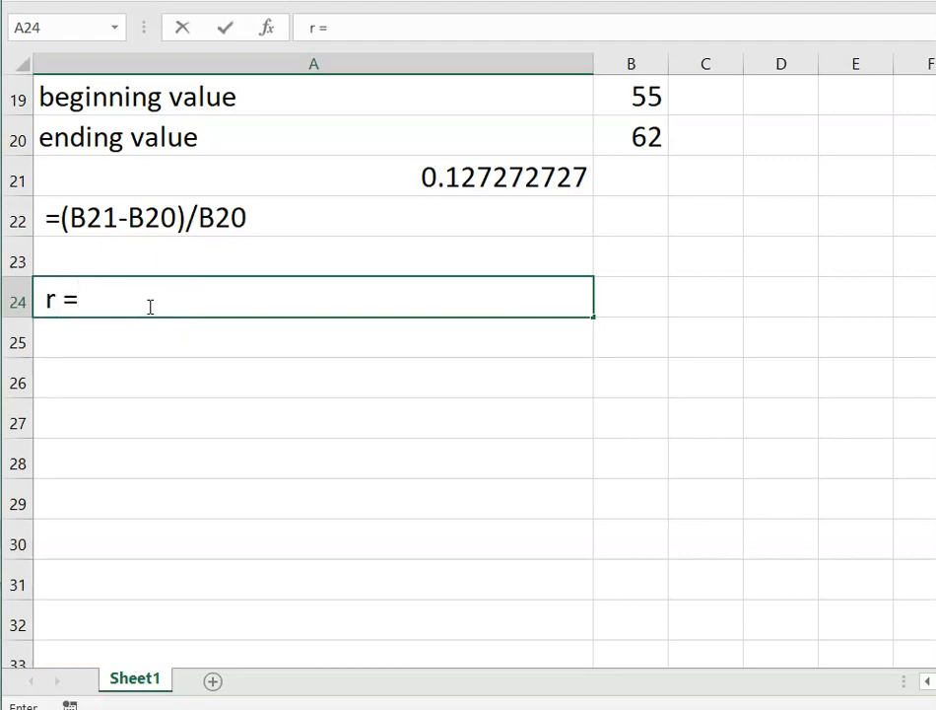
key("BackSpace")
key("BackSpace")
key("BackSpace")
type("p = d1")
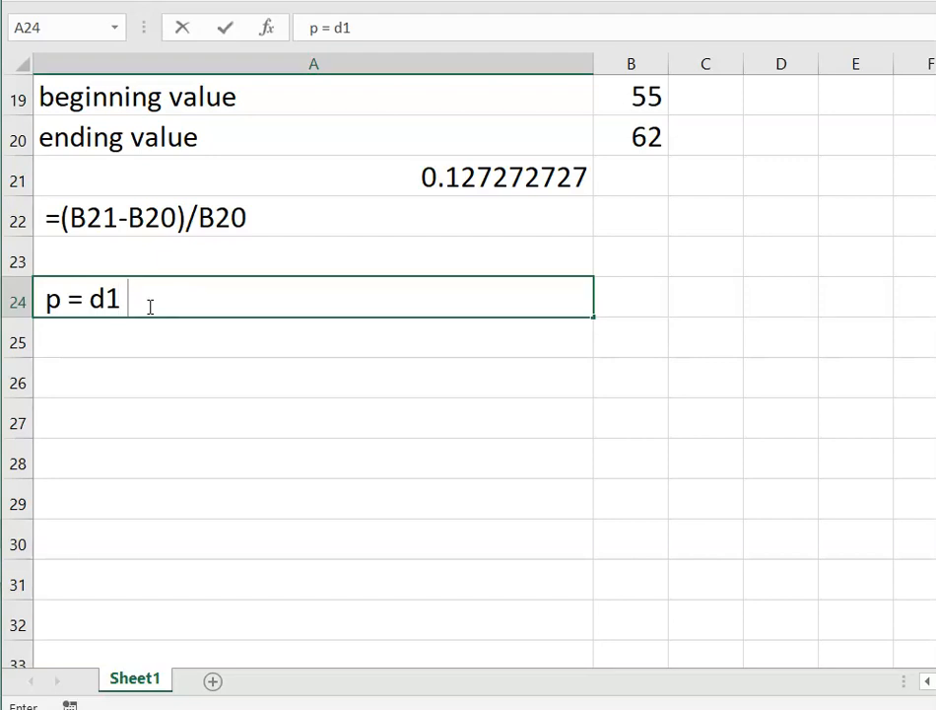
type(" / (r - g)")
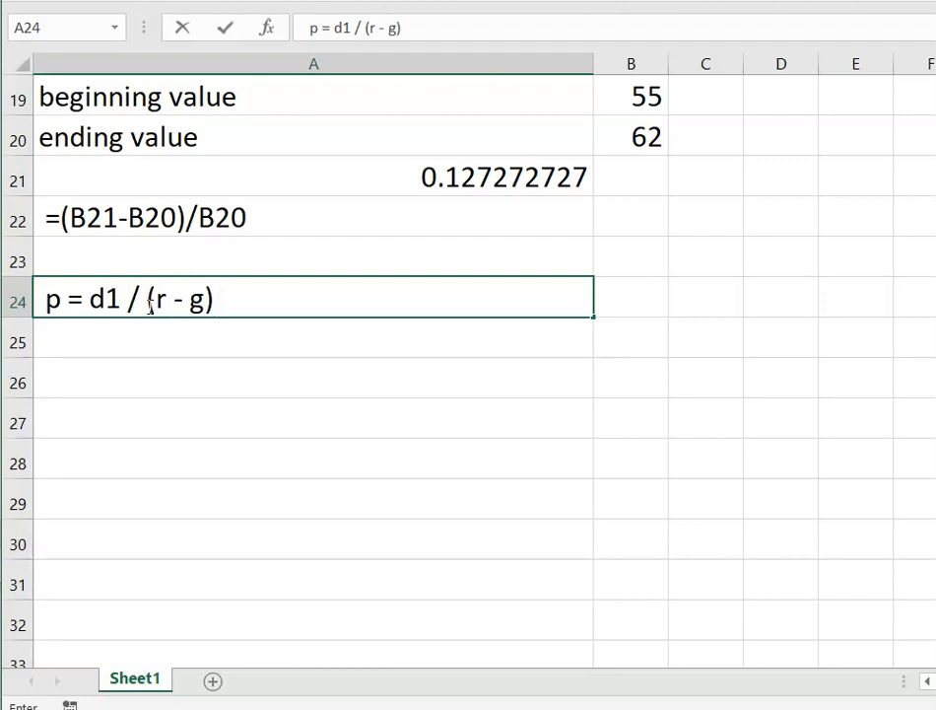
key("Return")
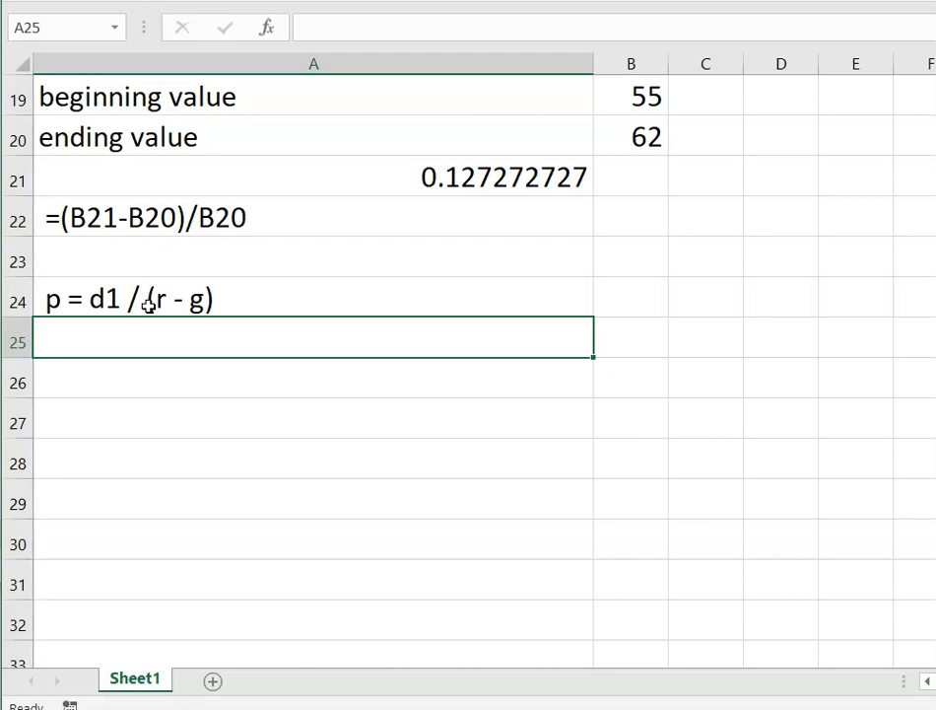
type("dividend")
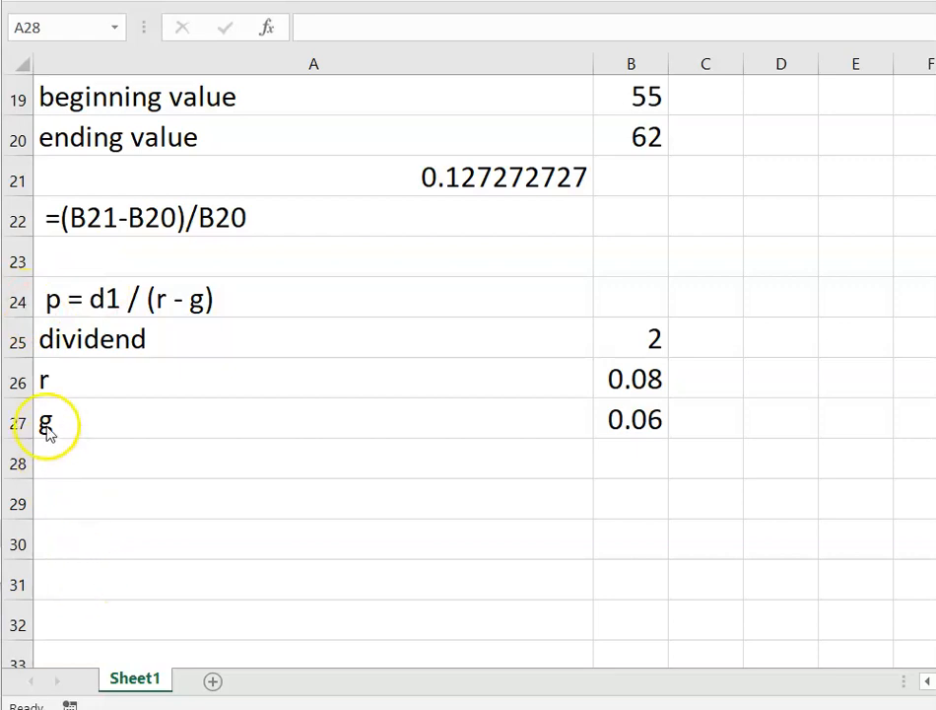
- Enter the formula = dividend / (rate - growth) in A28, referencing the values in B25, B26 and B27
left_click(50, 457)
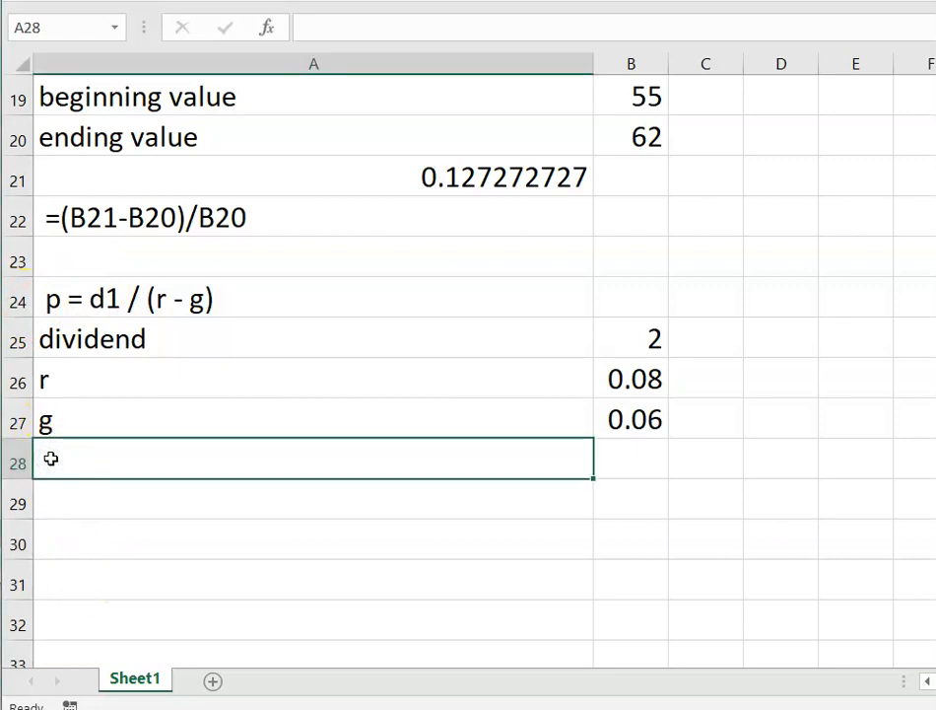
type("=(")
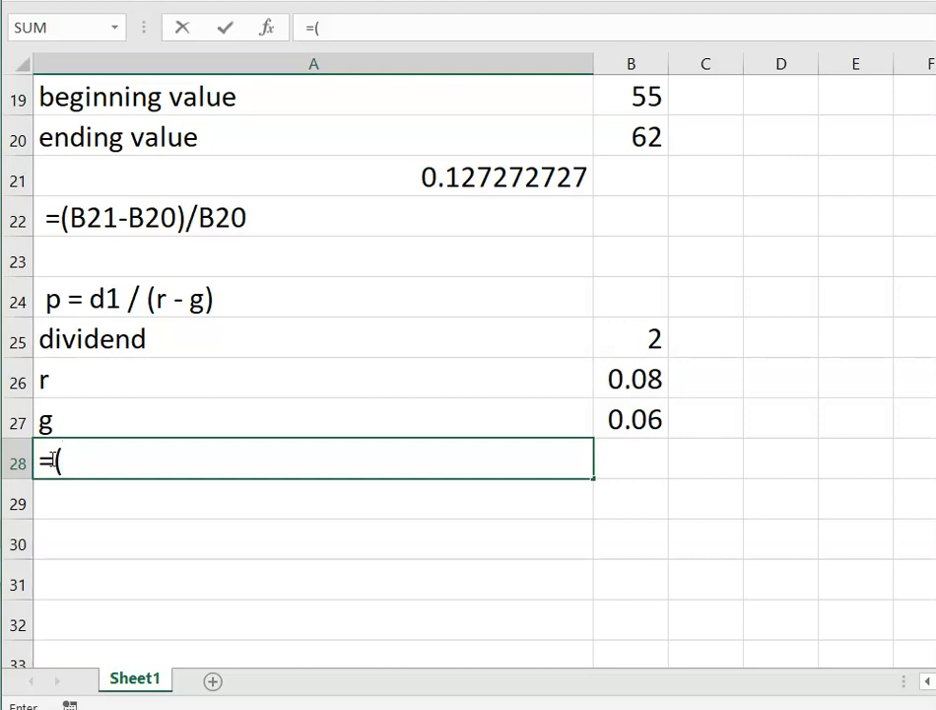
key("BackSpace")
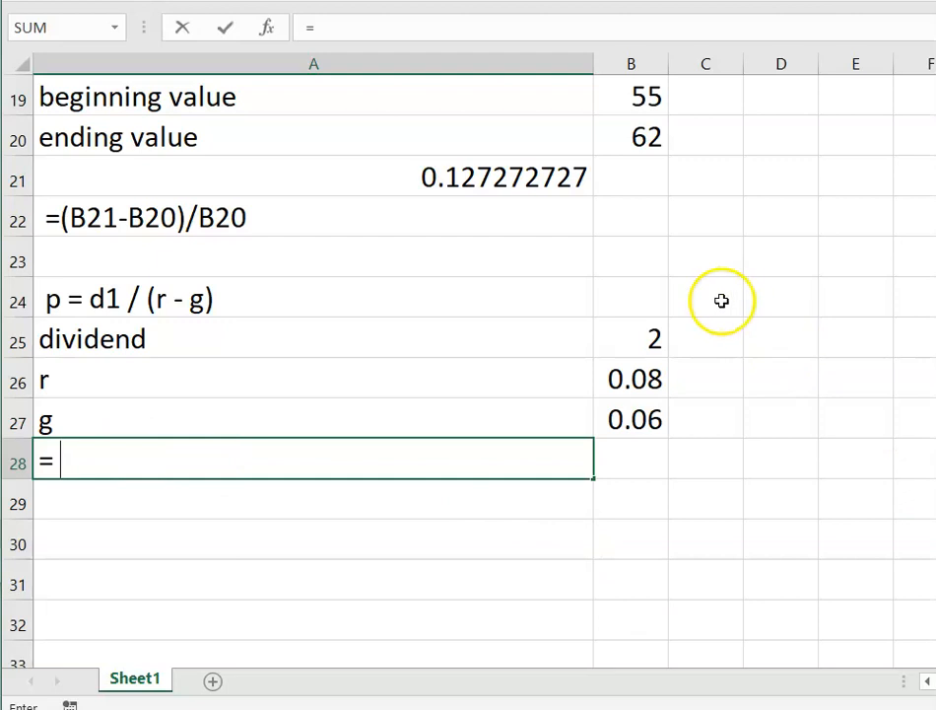
left_click(641, 339)
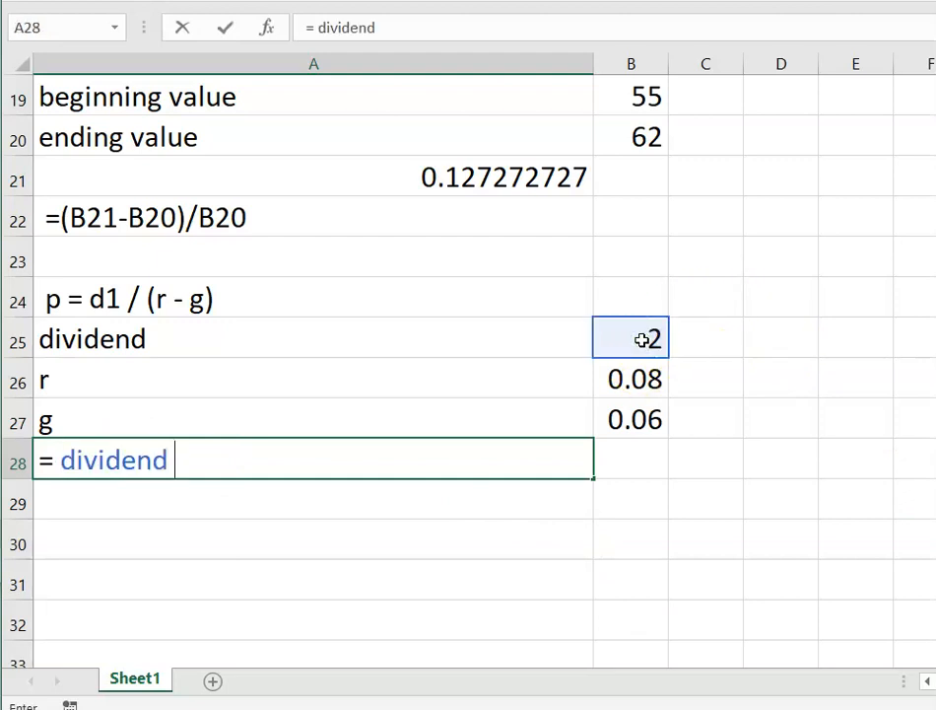
type("/ (")
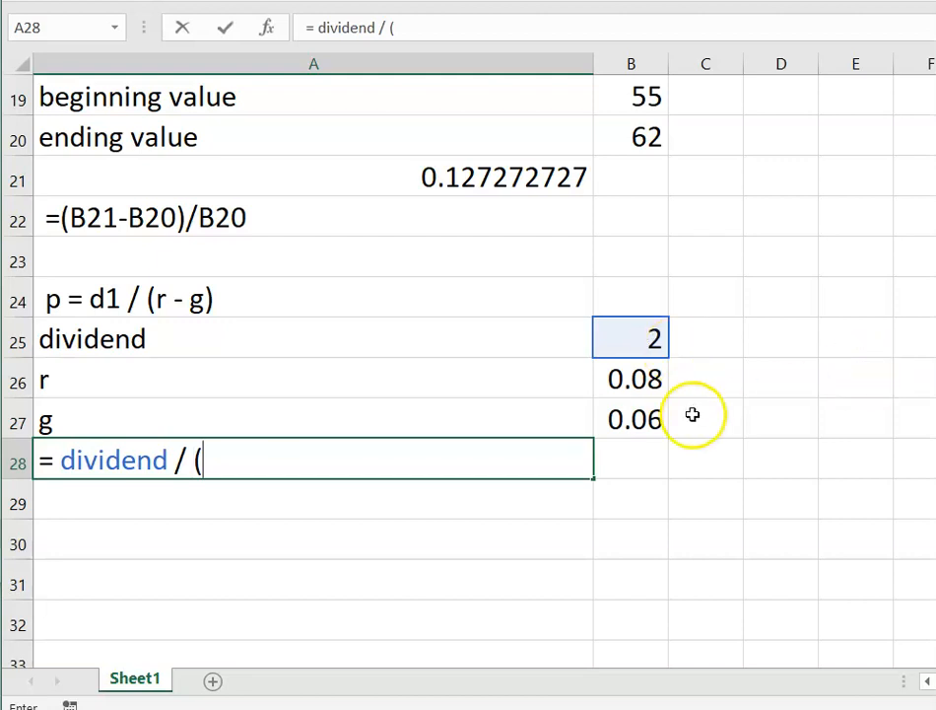
left_click(631, 379)
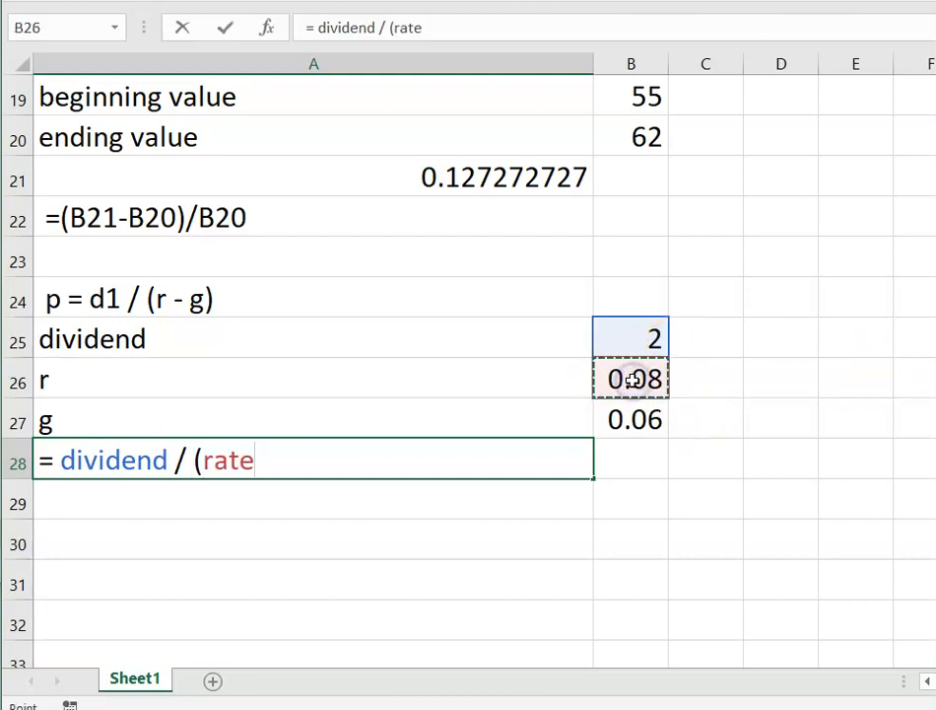
type("-")
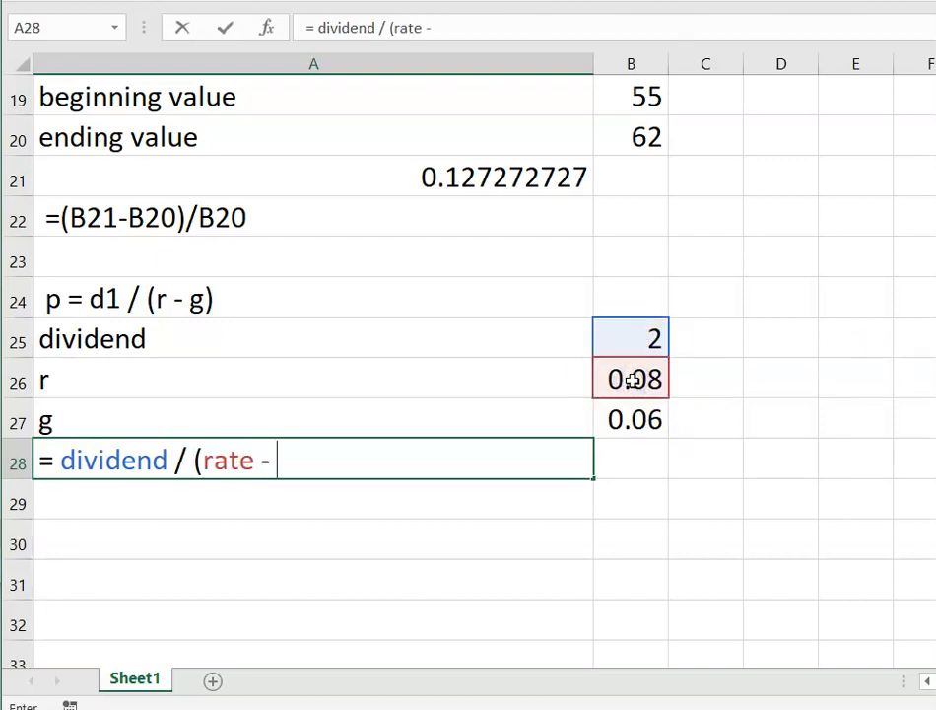
left_click(628, 419)
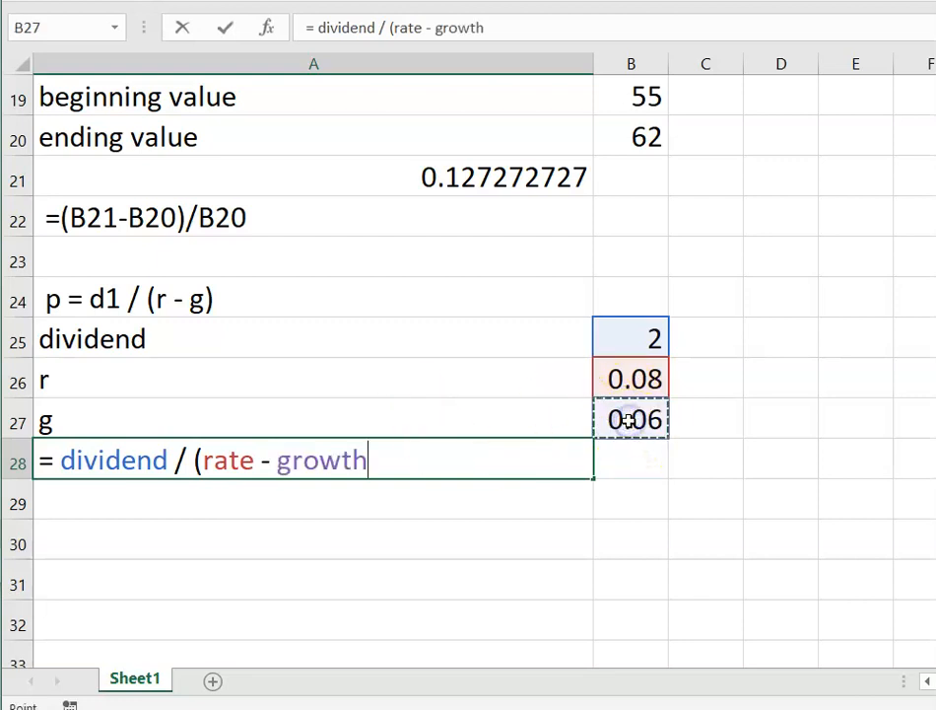
type(")")
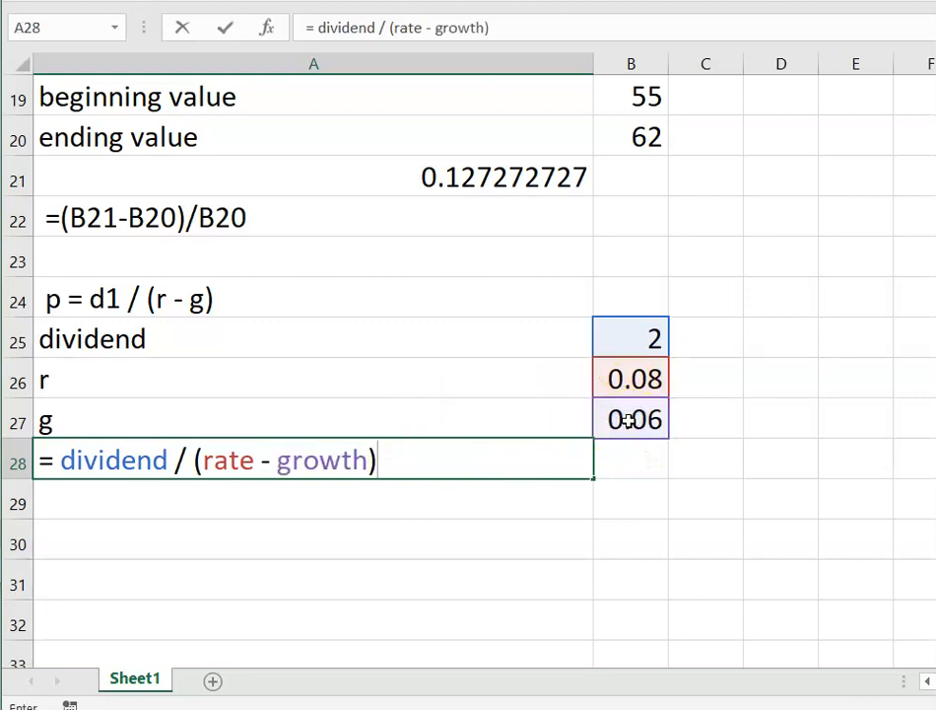
key("Return")
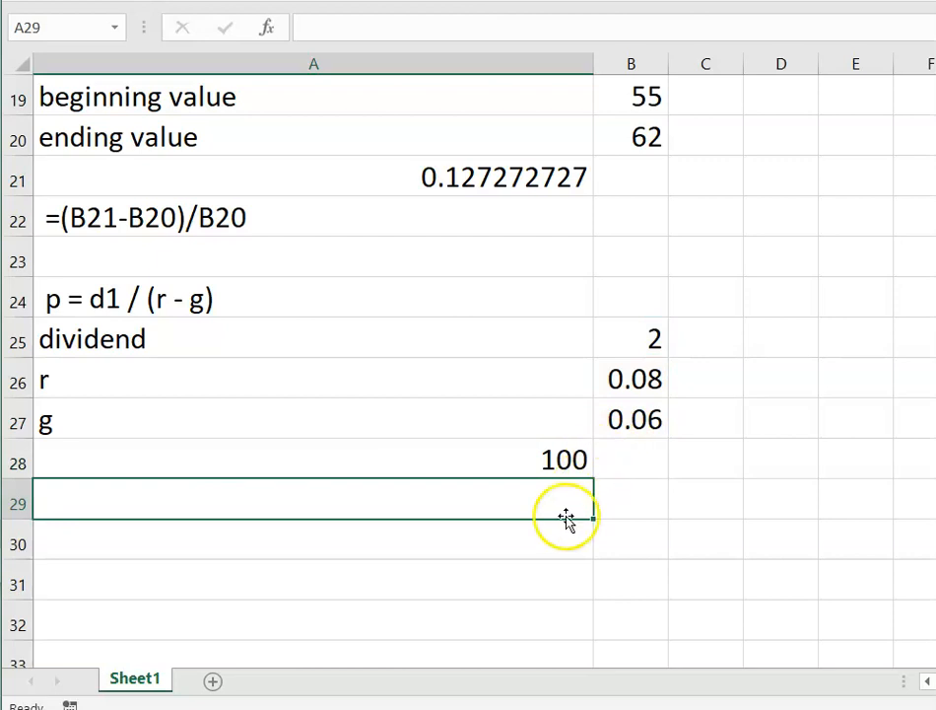
- Copy the A28 formula into A29 and put a space before it so it is stored as text
left_click(507, 468)
key("ctrl+c")
left_click(401, 487)
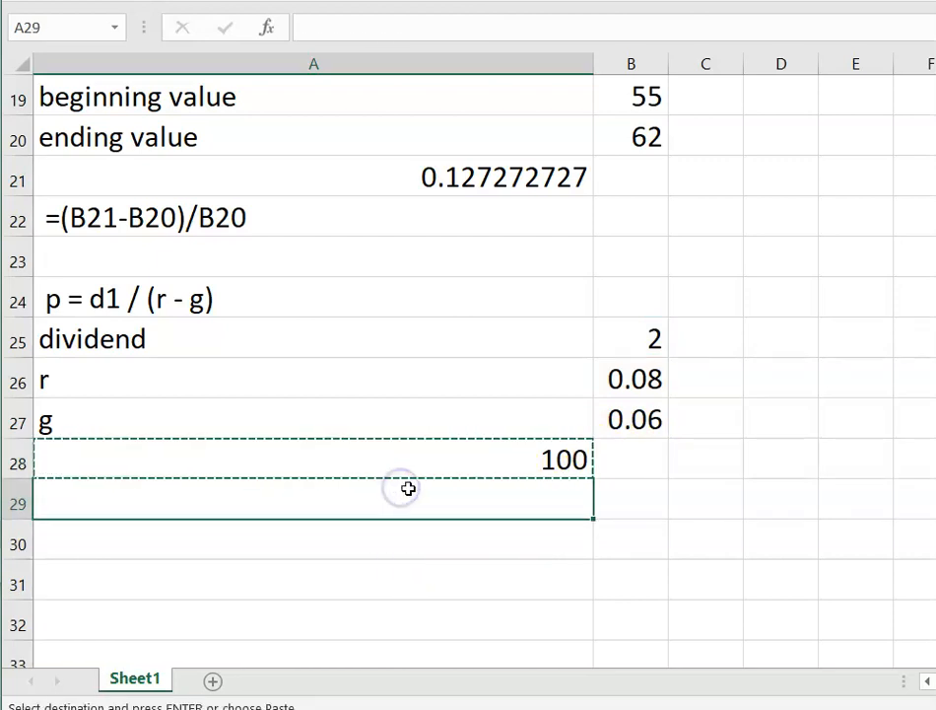
key("ctrl+v")
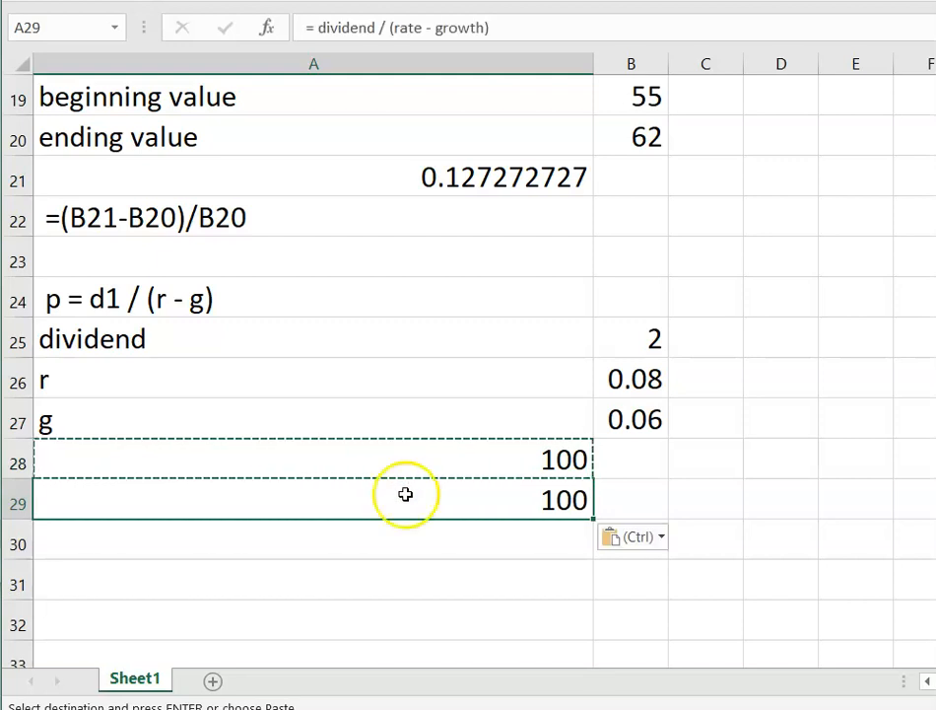
left_click(308, 28)
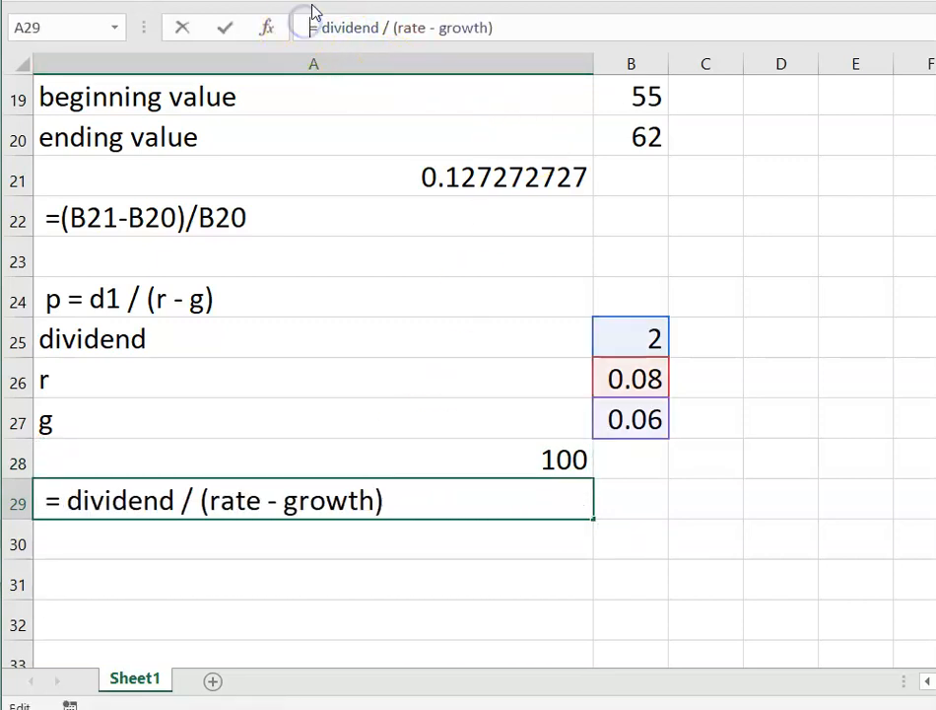
key("Return")
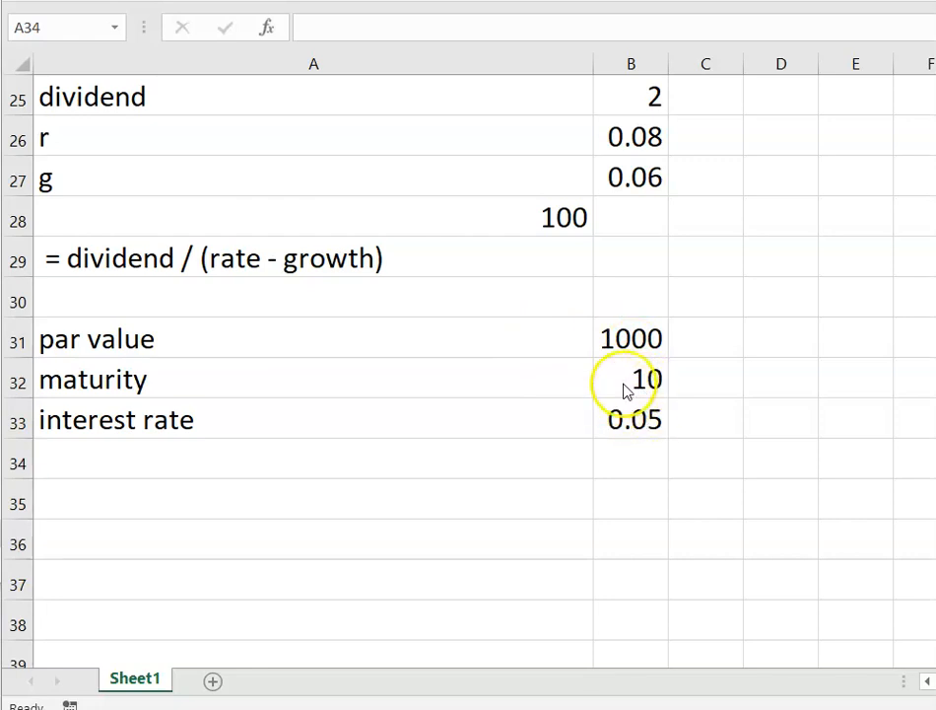
- Check the defined names of the par value, maturity and interest rate cells in B31, B32 and B33
left_click(627, 334)
left_click(627, 334)
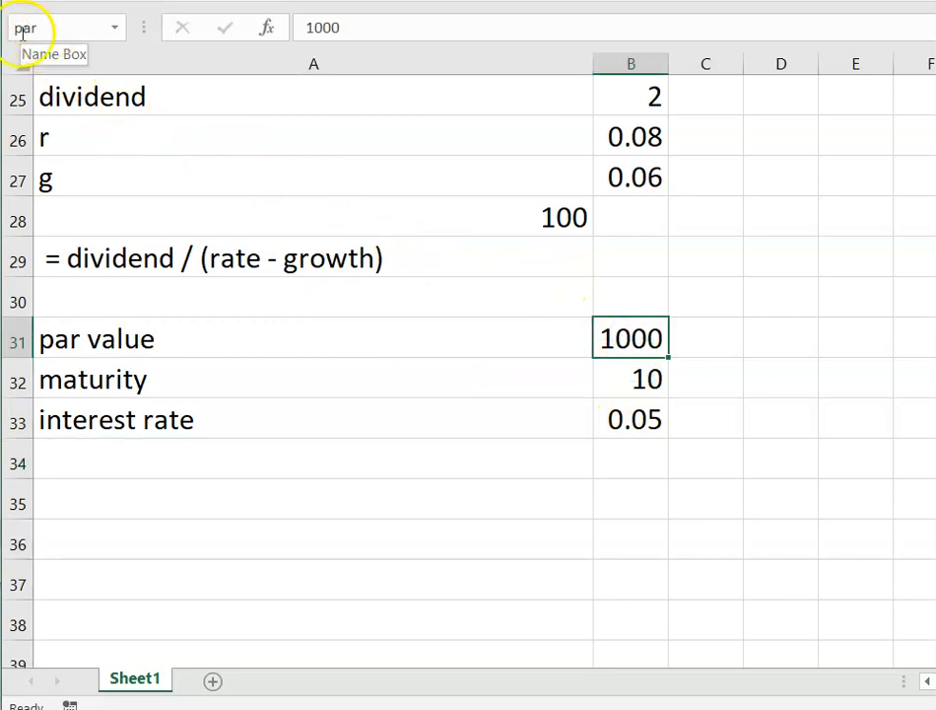
left_click(621, 380)
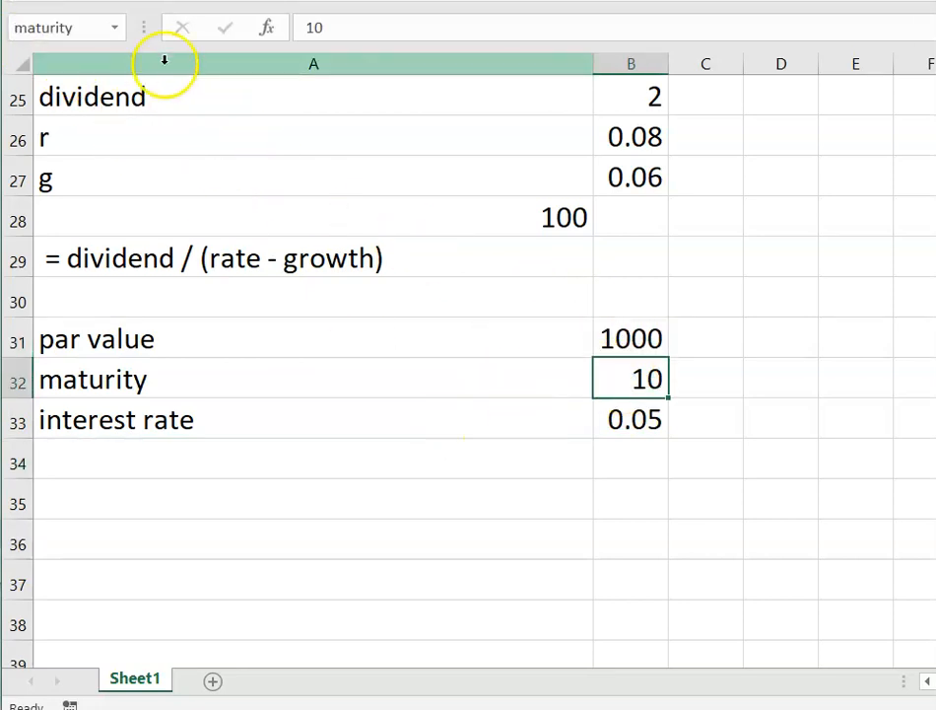
left_click(632, 423)
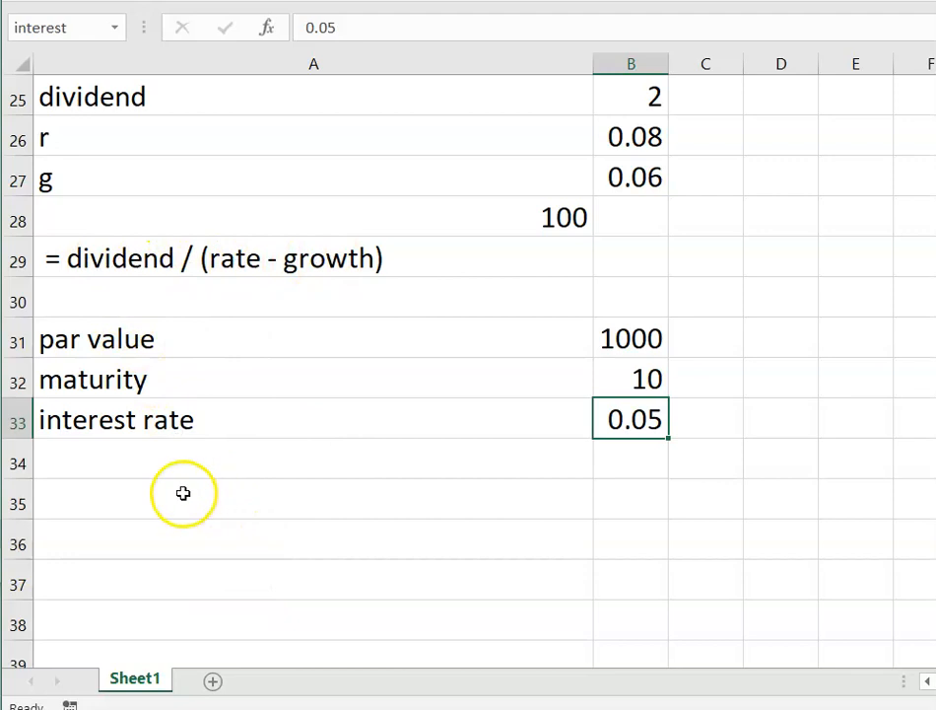
- Label cell A34, below the interest rate row, as required rate of return
left_click(95, 468)
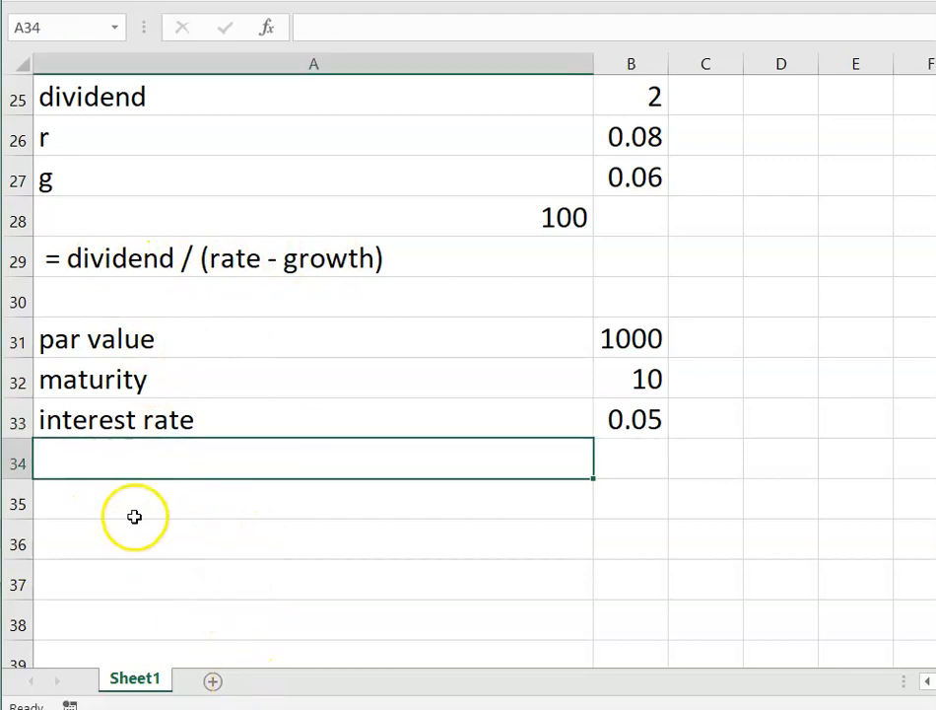
left_click(129, 507)
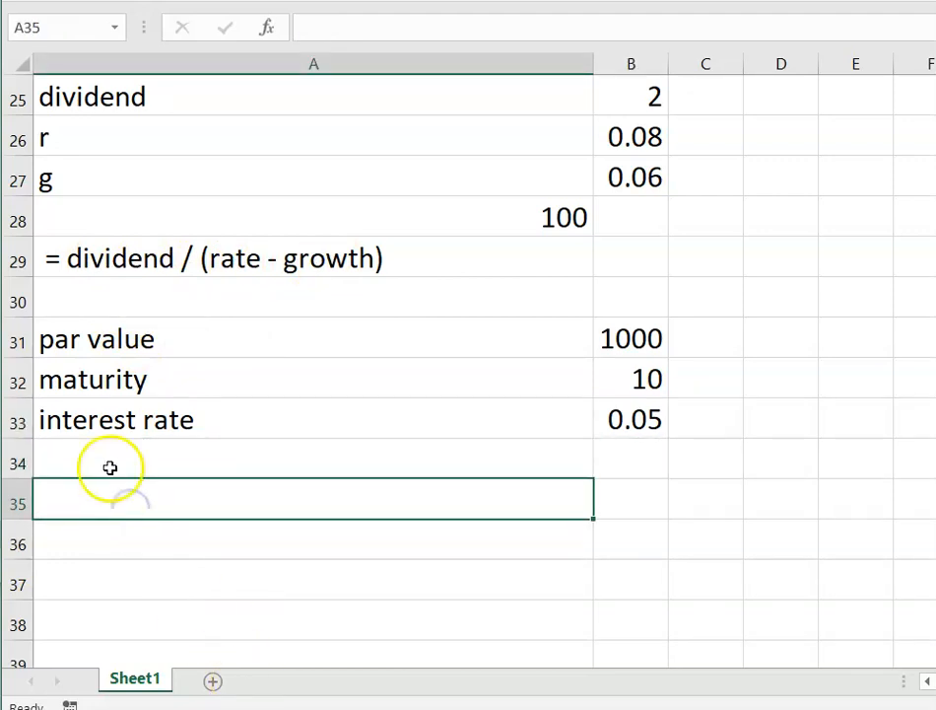
left_click(110, 467)
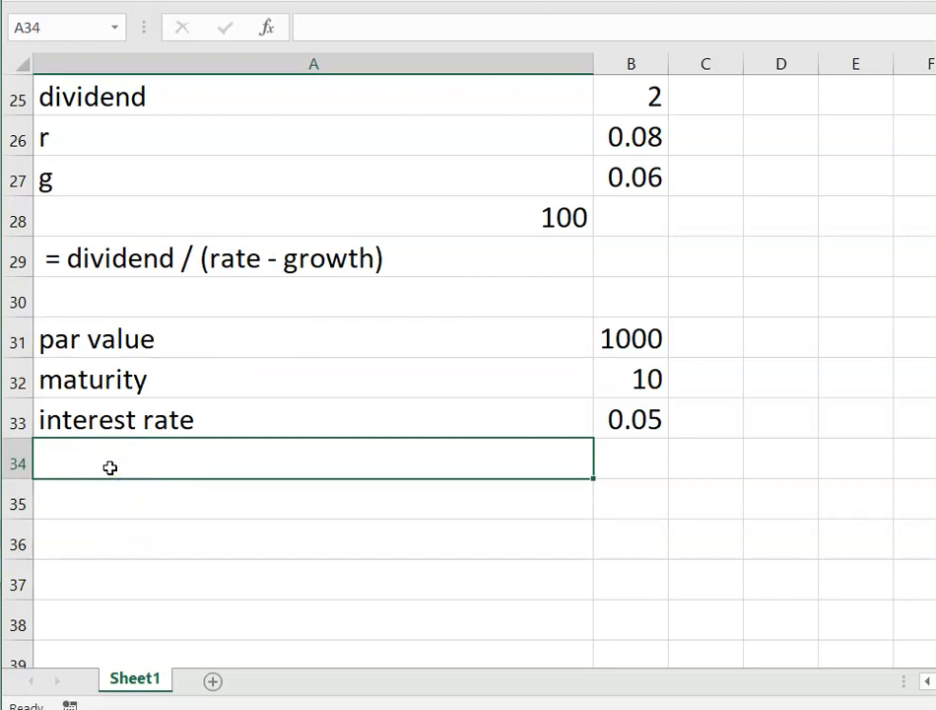
type("=")
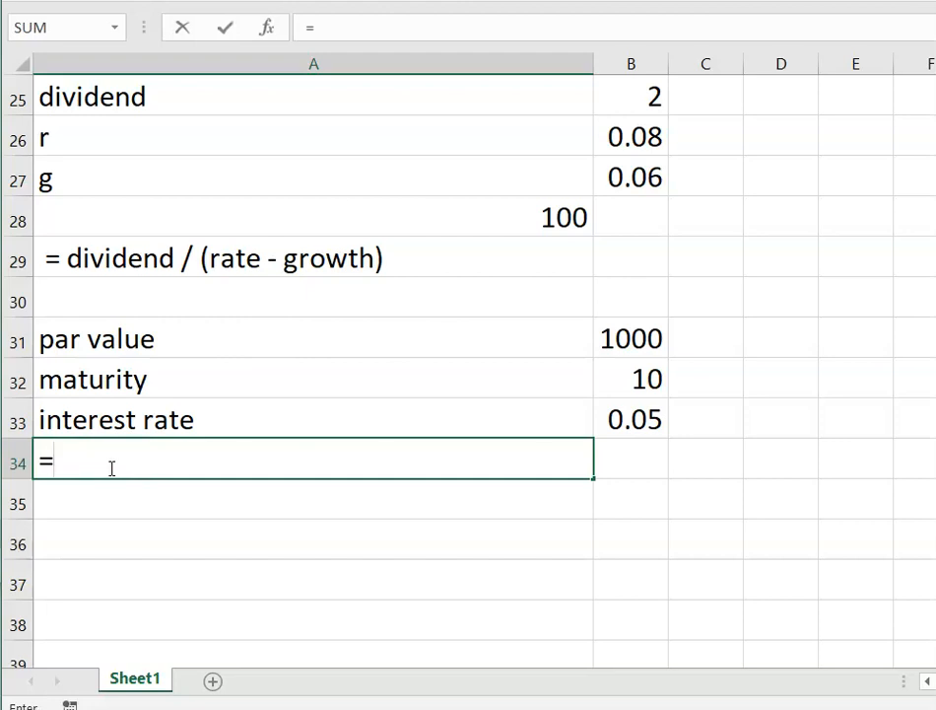
key("BackSpace")
type("required ratge")
key("BackSpace")
key("BackSpace")
type("e of return")
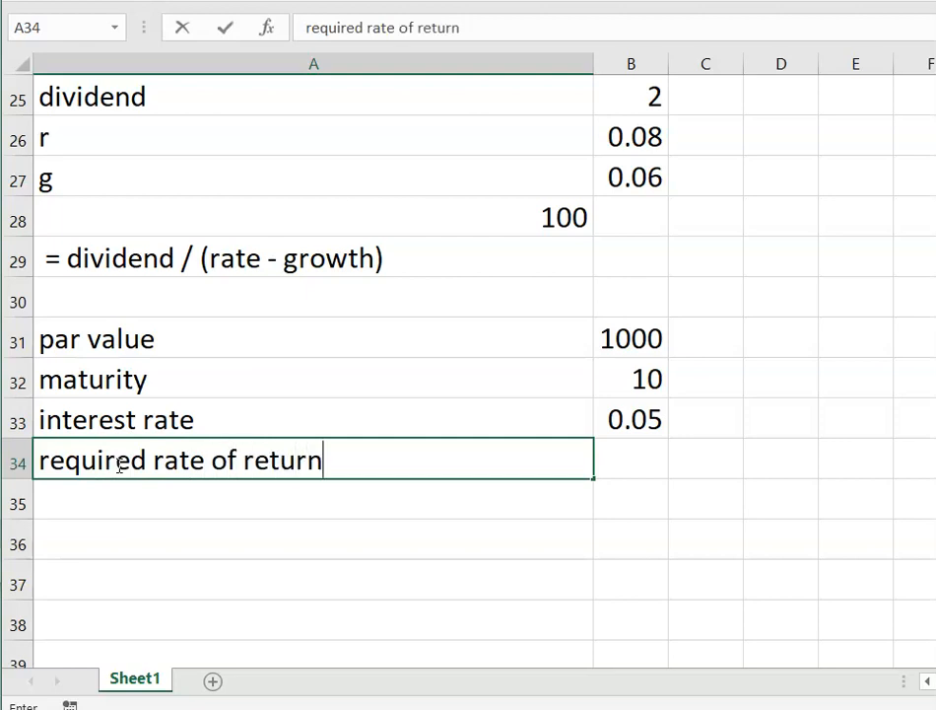
key("Tab")
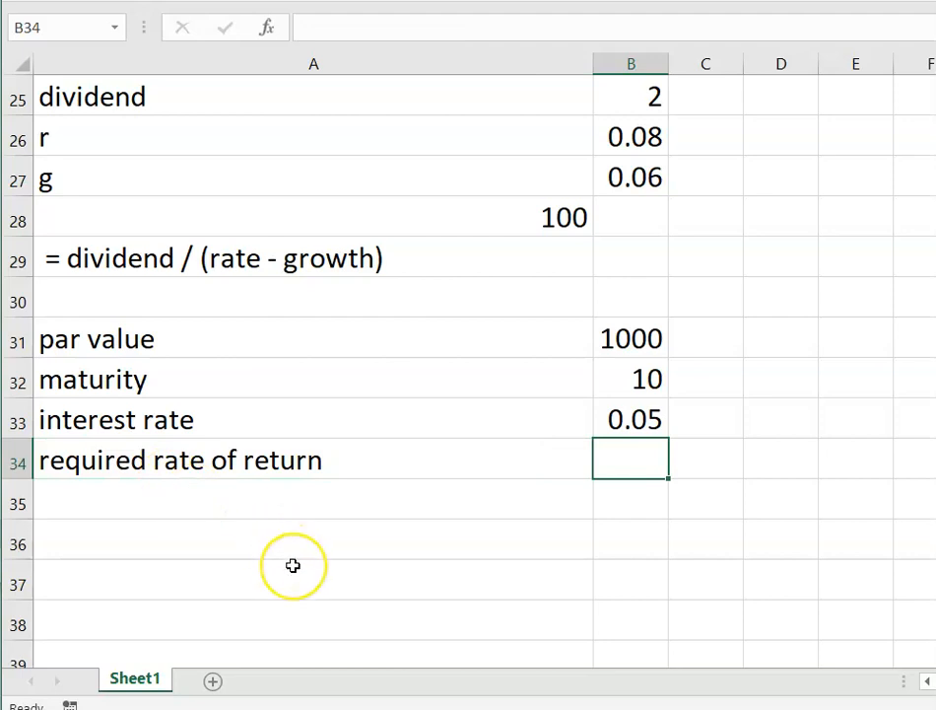
- Enter 0.06 as the required rate of return in B34, removing the extra decimal point, and select that cell
type("0.")
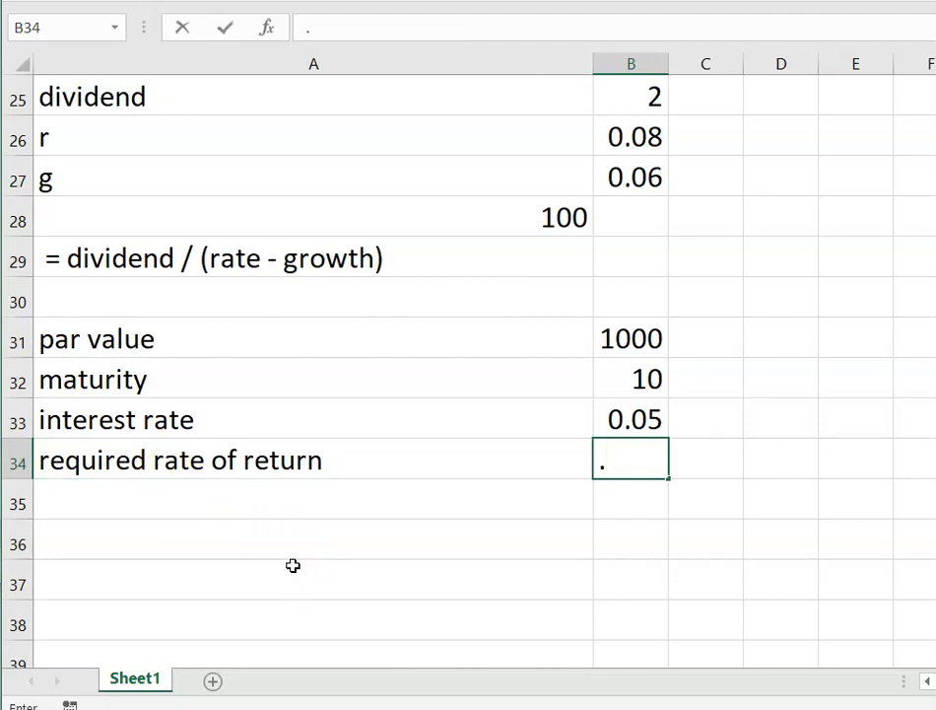
type(".06")
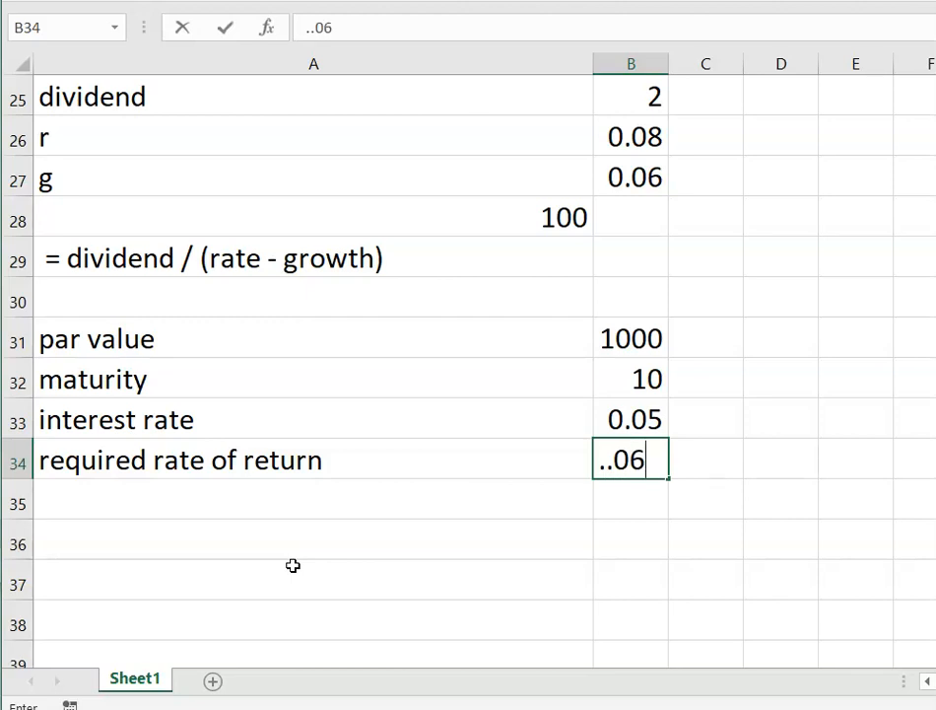
key("Left")
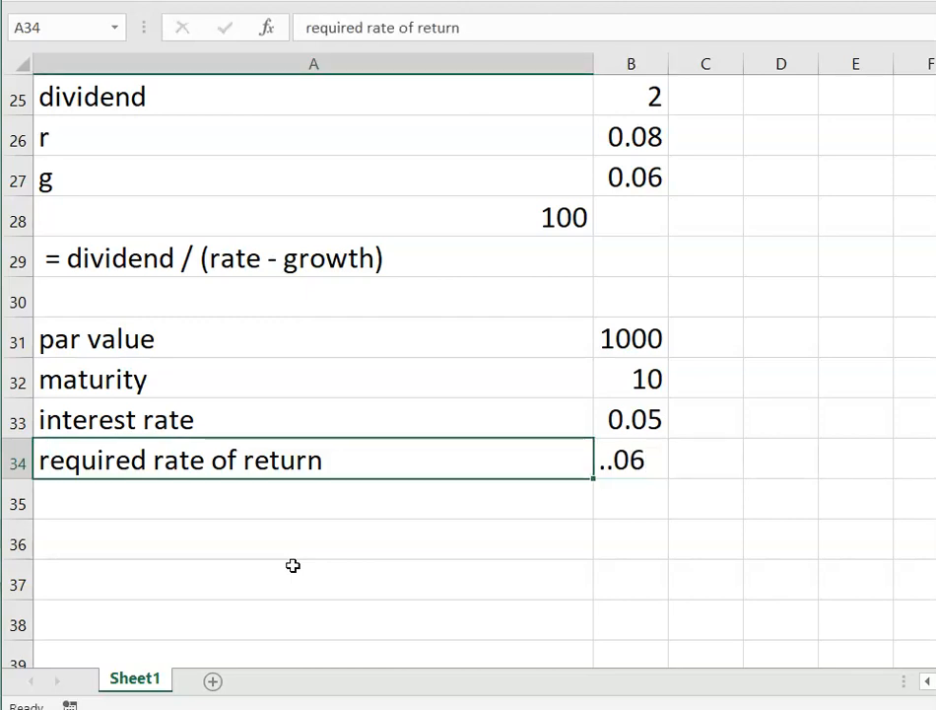
left_click(632, 462)
left_click(312, 28)
key("BackSpace")
key("Return")
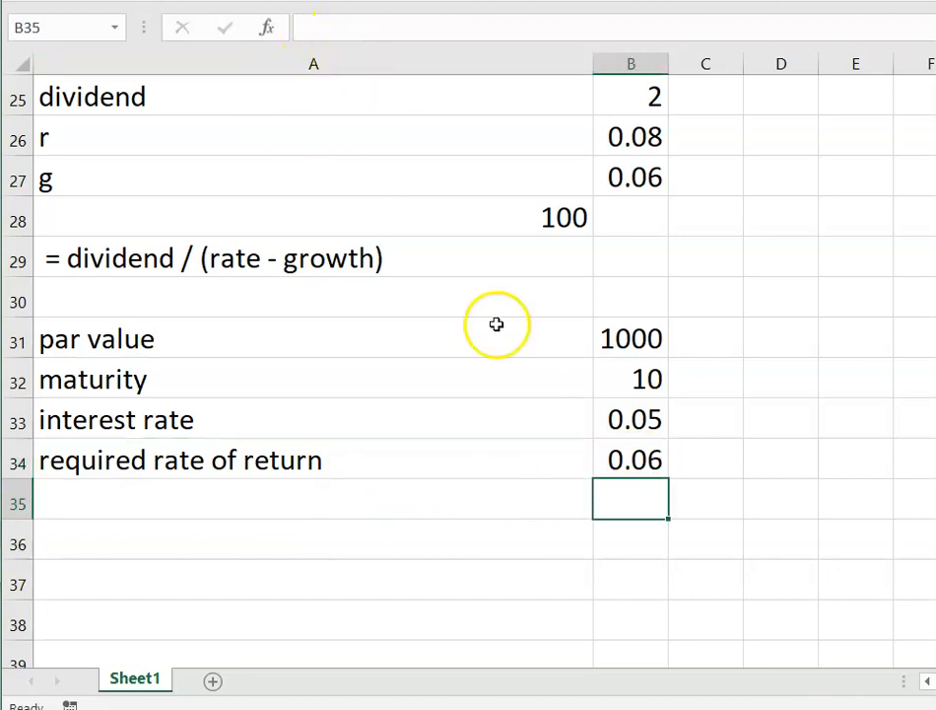
left_click(636, 458)
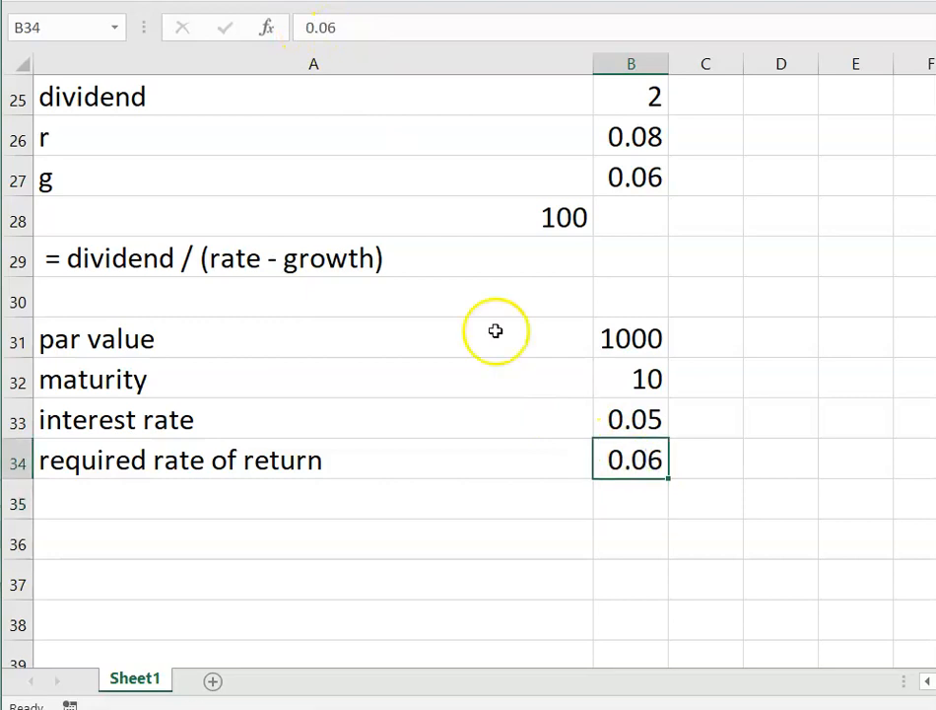
- Name the required rate of return cell B34 requireRate
left_click(55, 28)
type("requireRate")
key("Return")
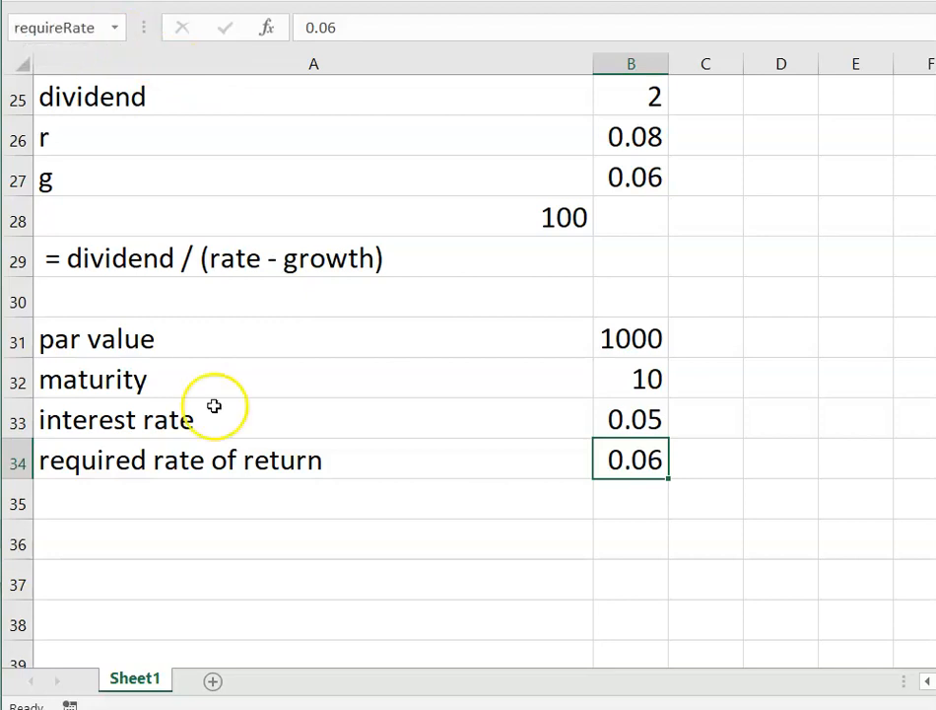
- Begin a PV formula in A35 with requireRate/2 as the rate and maturity * 2 as the number of periods
left_click(205, 501)
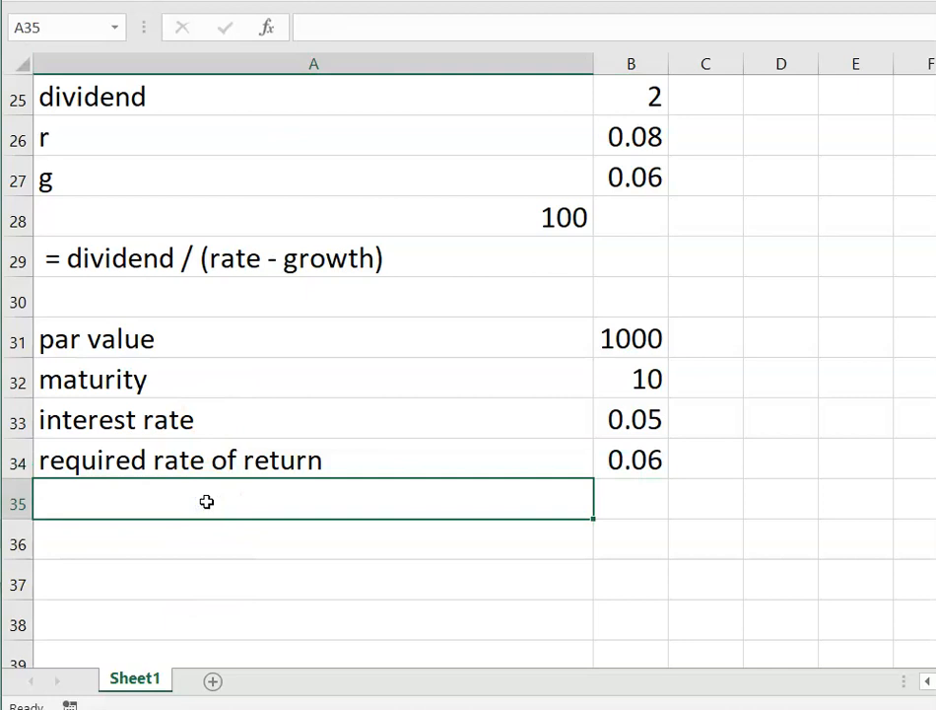
type("=")
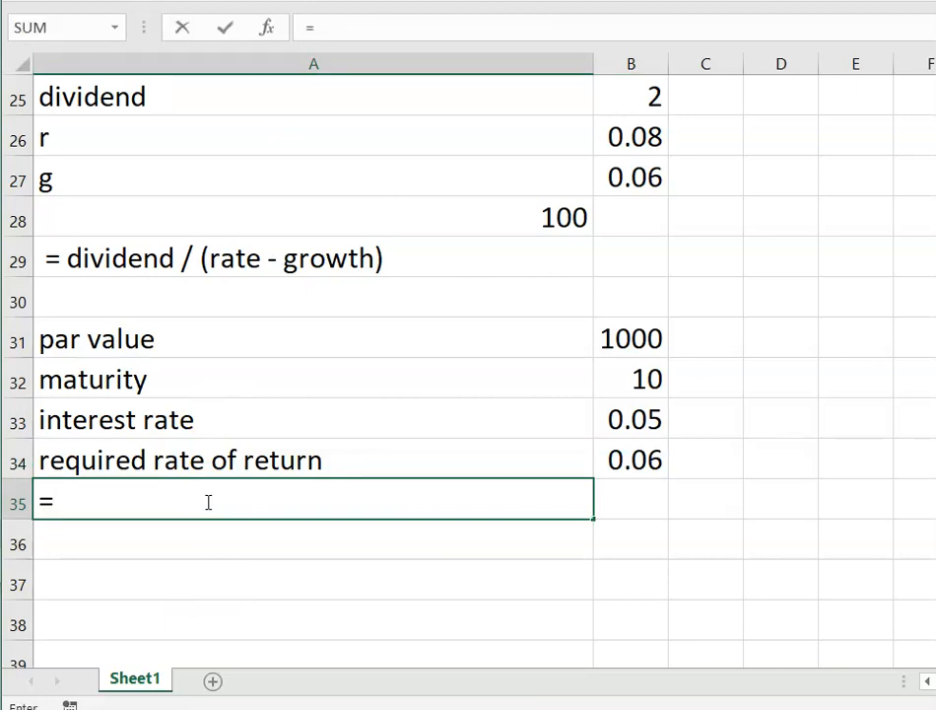
type("PV")
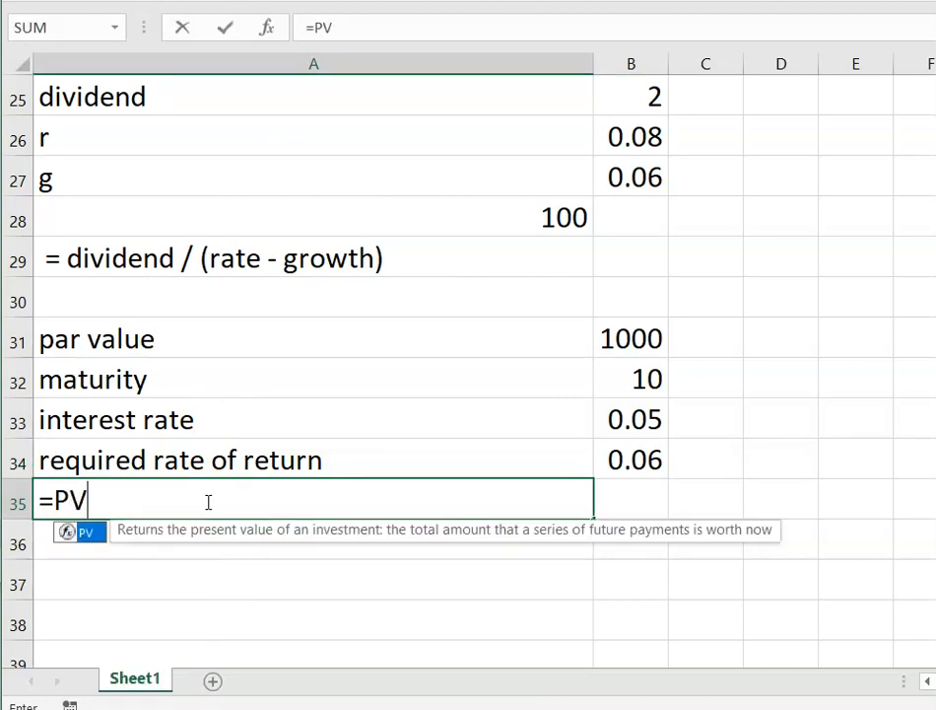
type("(")
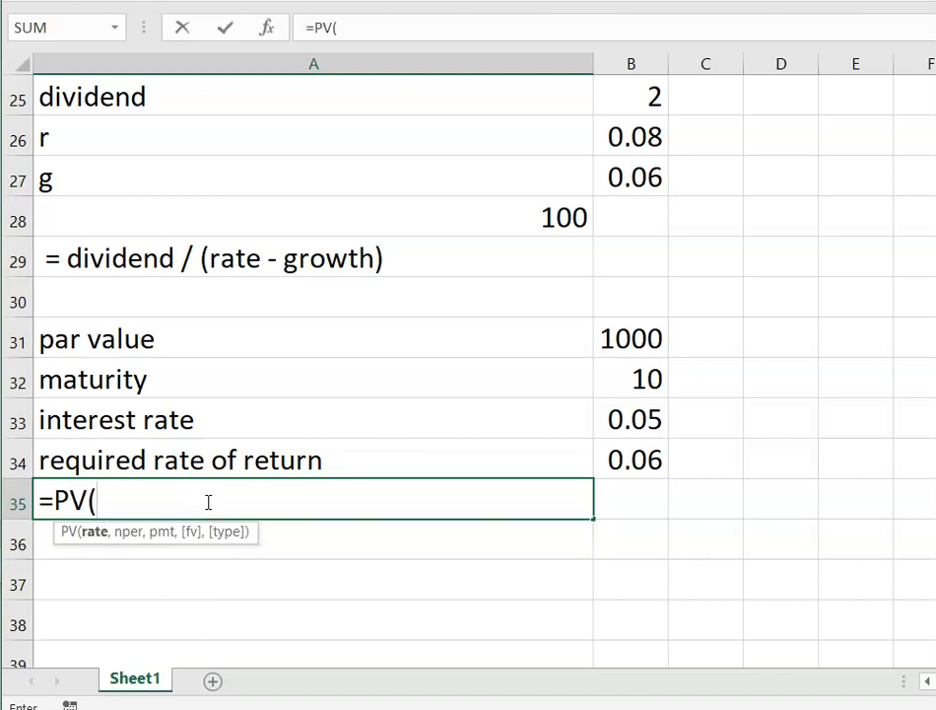
left_click(637, 458)
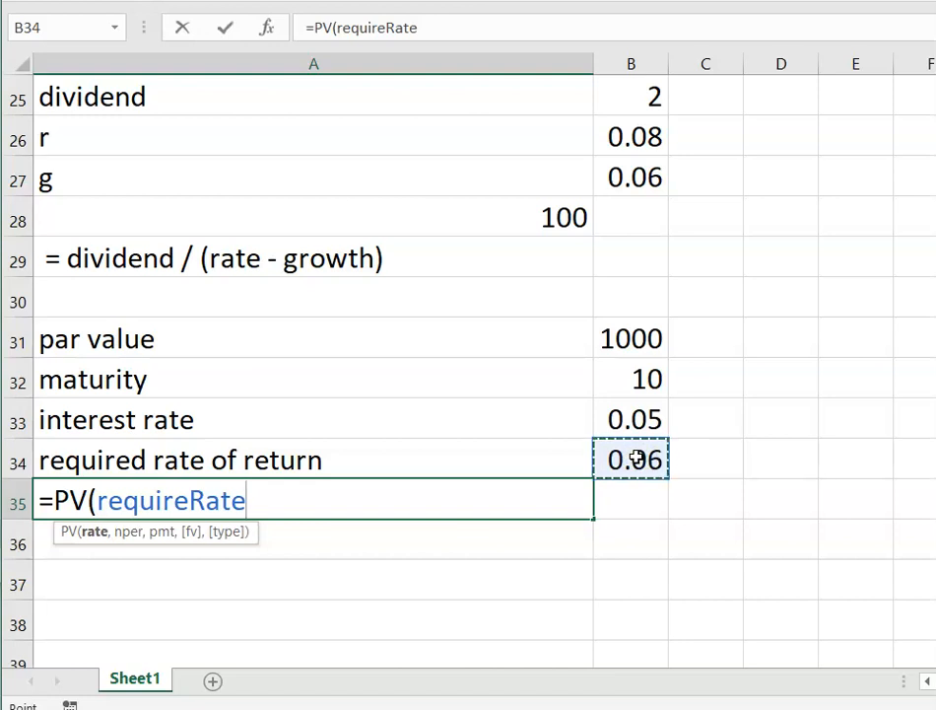
type("/2,")
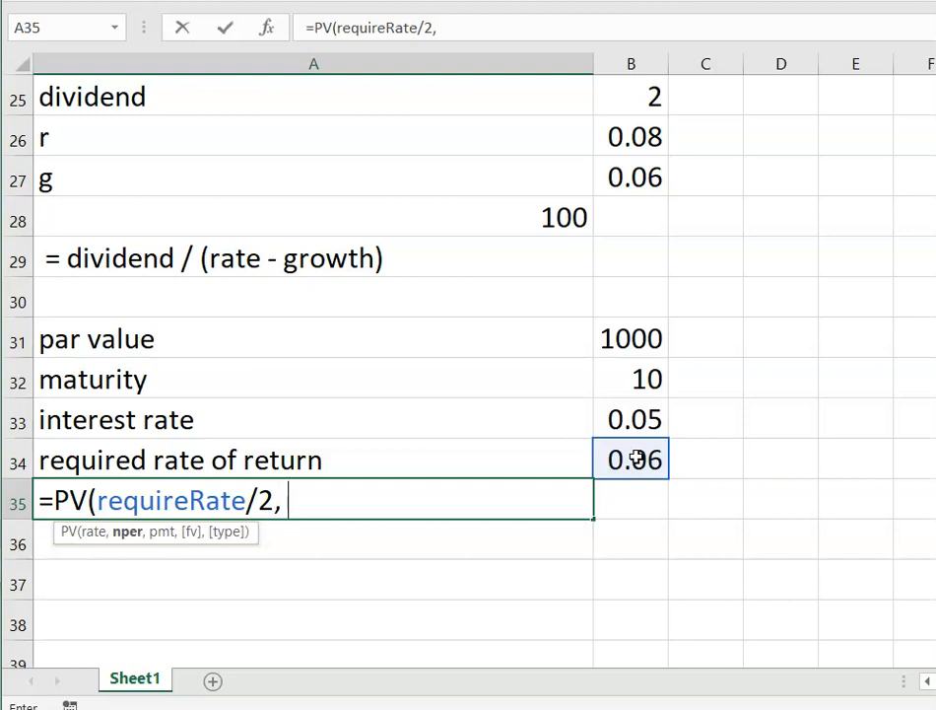
left_click(642, 383)
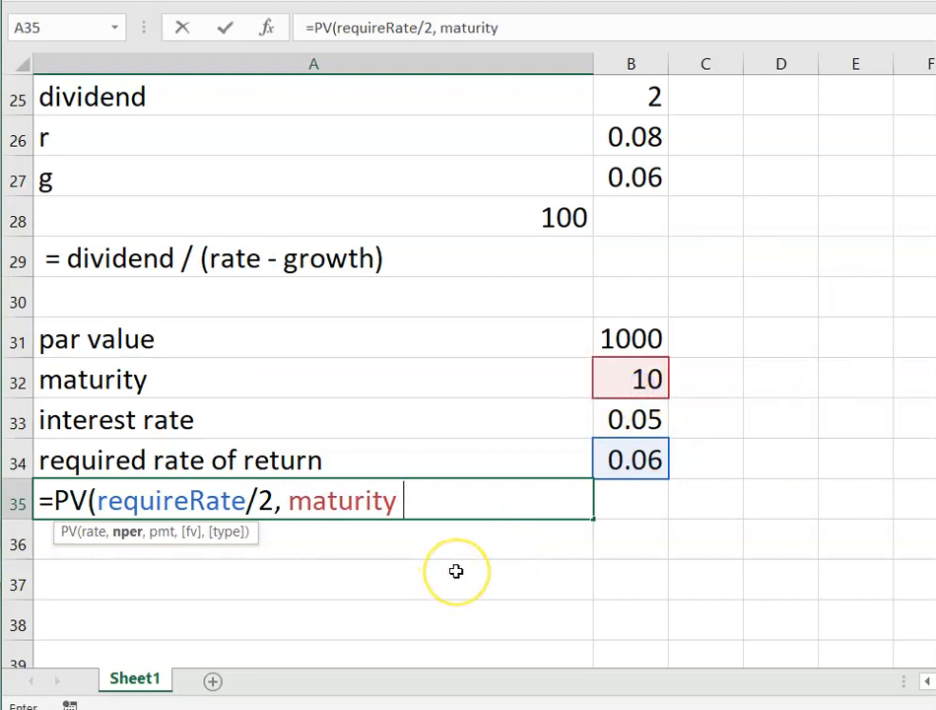
type("8 2,")
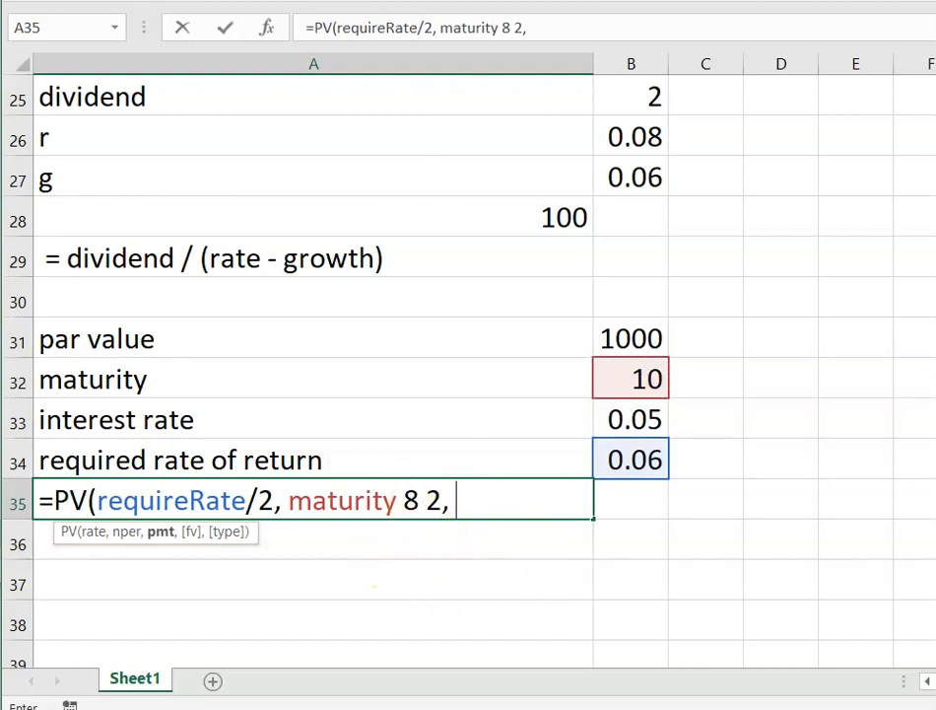
left_click(505, 24)
double_click(505, 25)
type("*")
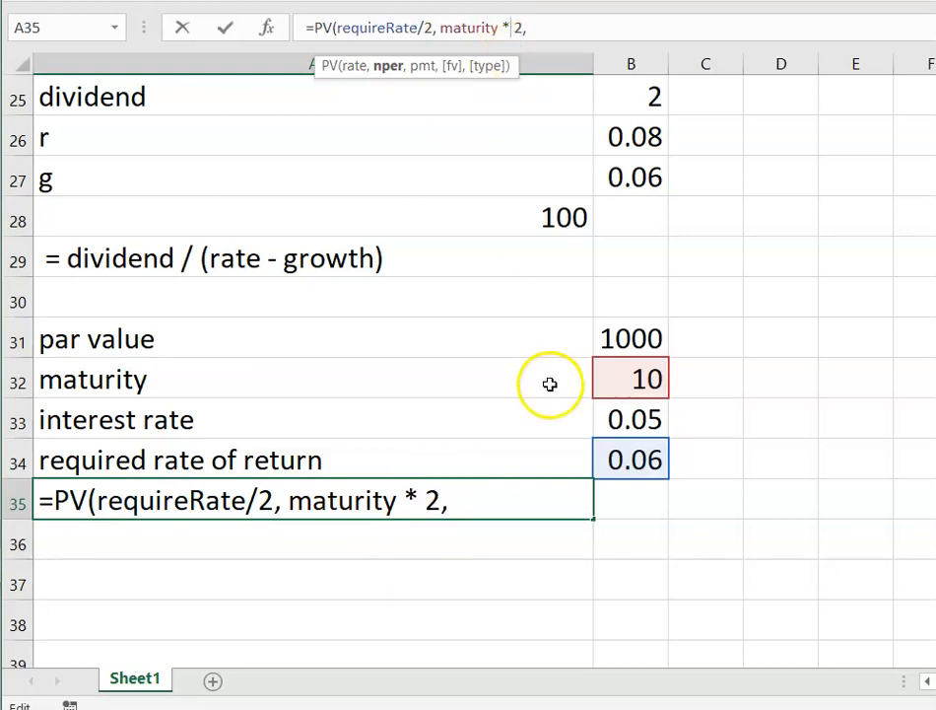
left_click(468, 501)
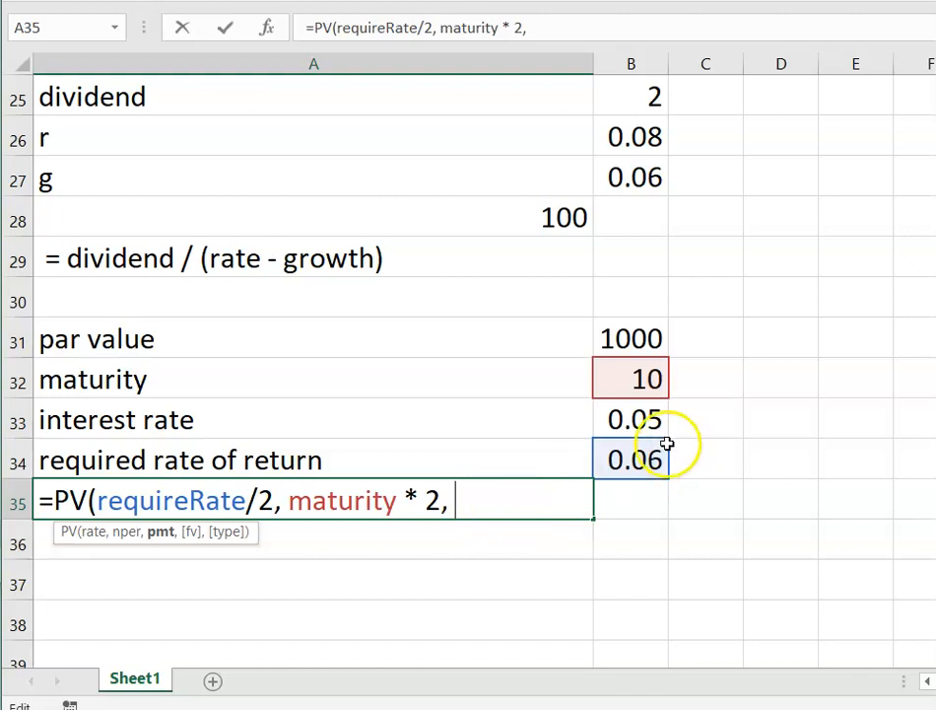
- Complete the PV formula in A35 with interest*par/2 as the payment, leaving out the future value
left_click(641, 420)
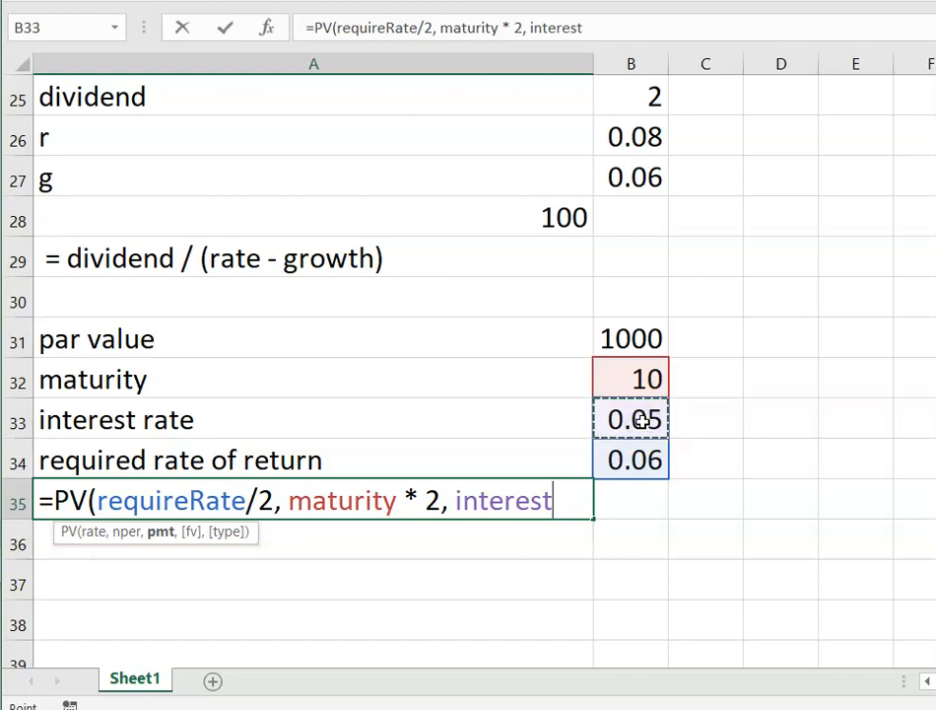
type("*")
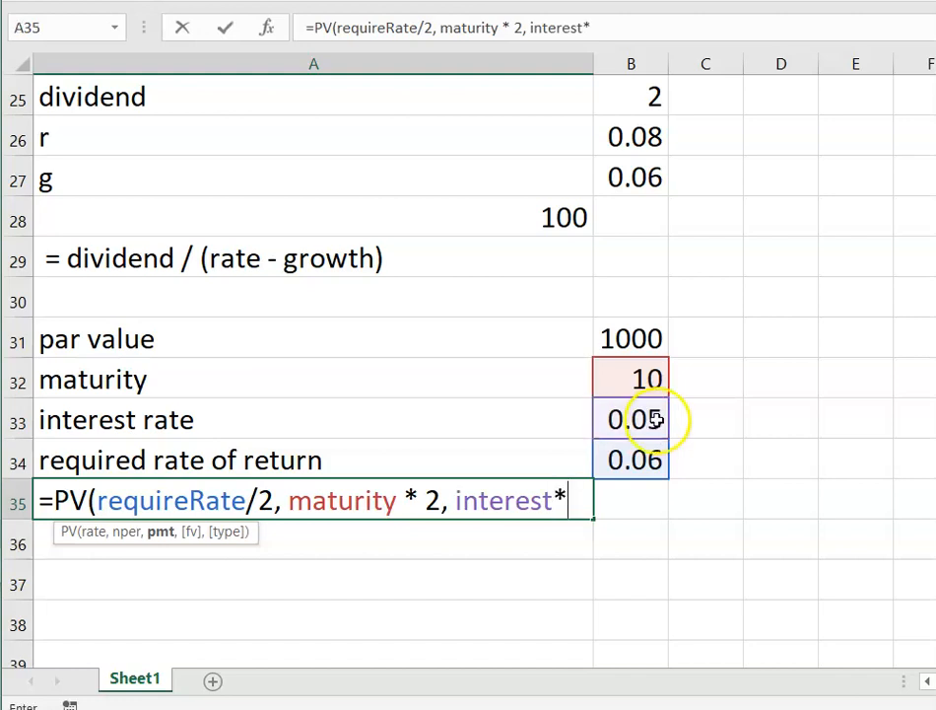
left_click(630, 340)
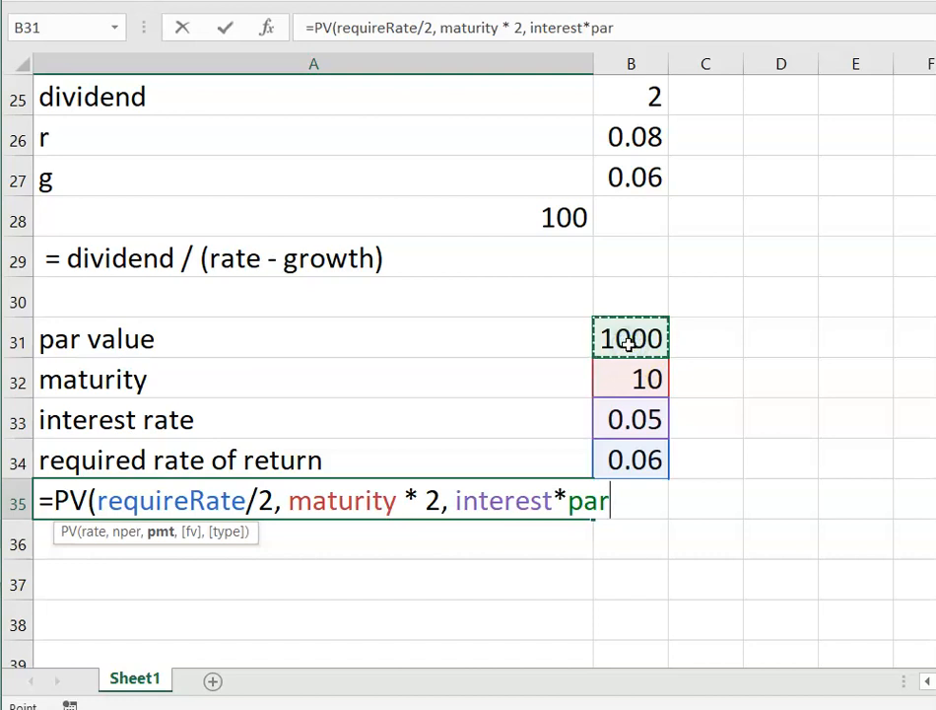
type("/")
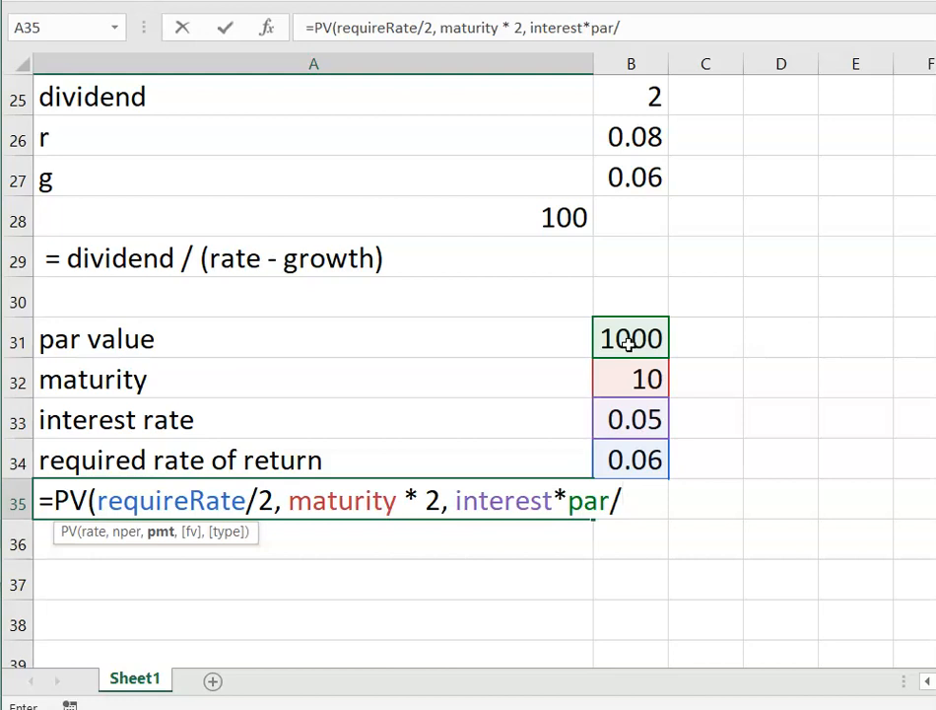
type("2,")
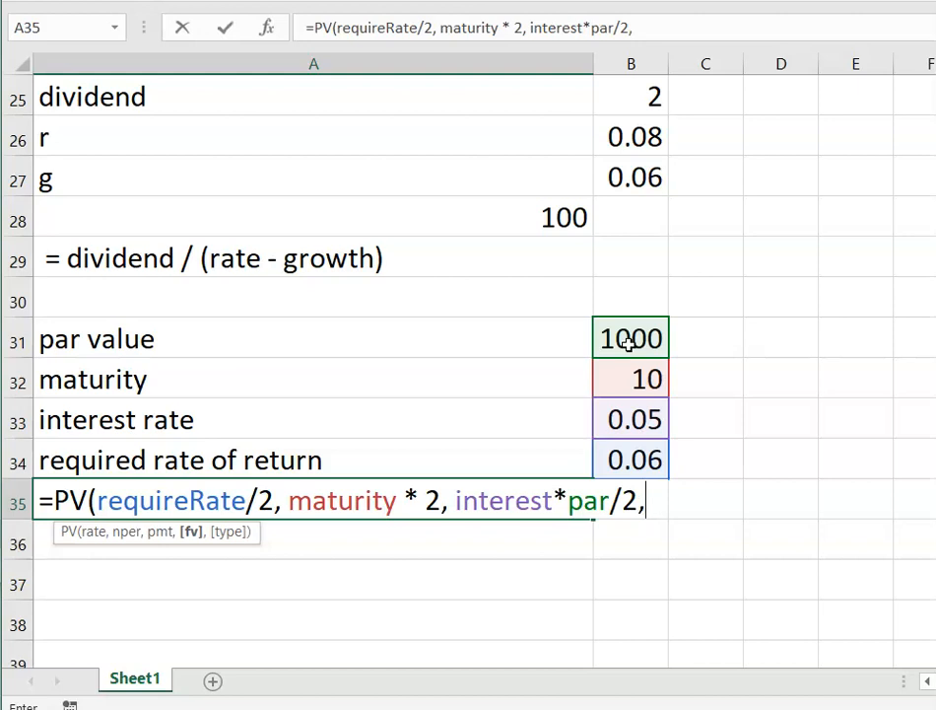
key("BackSpace")
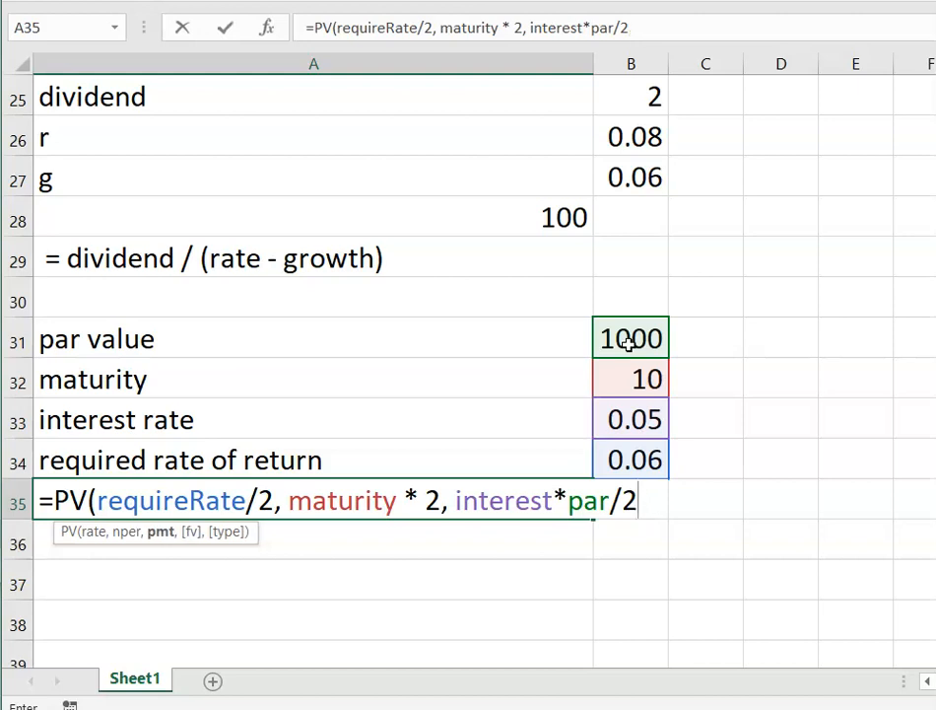
type(")")
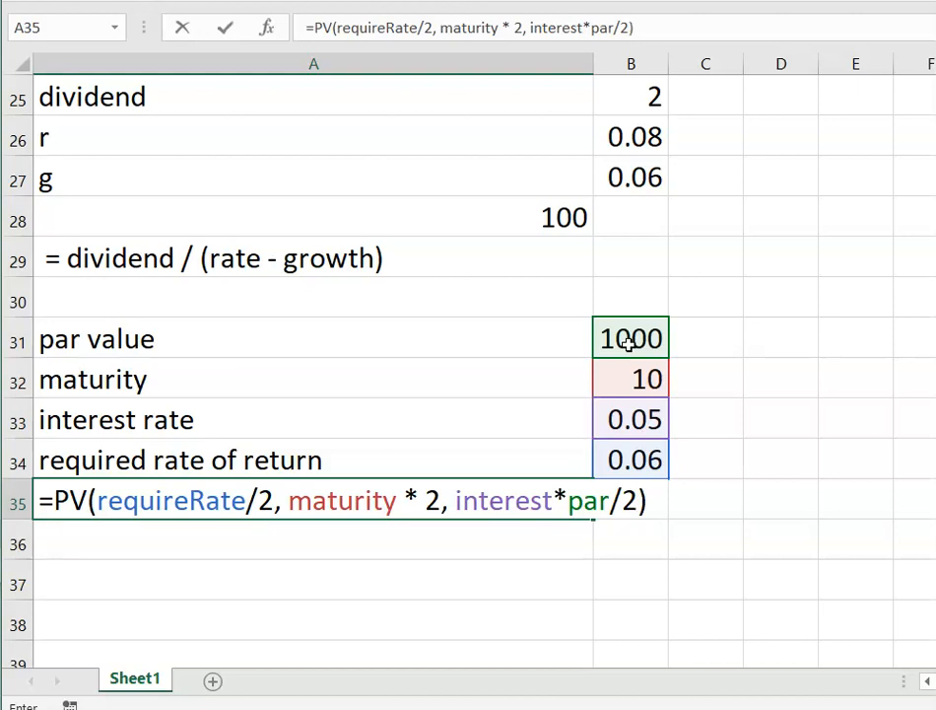
key("Return")
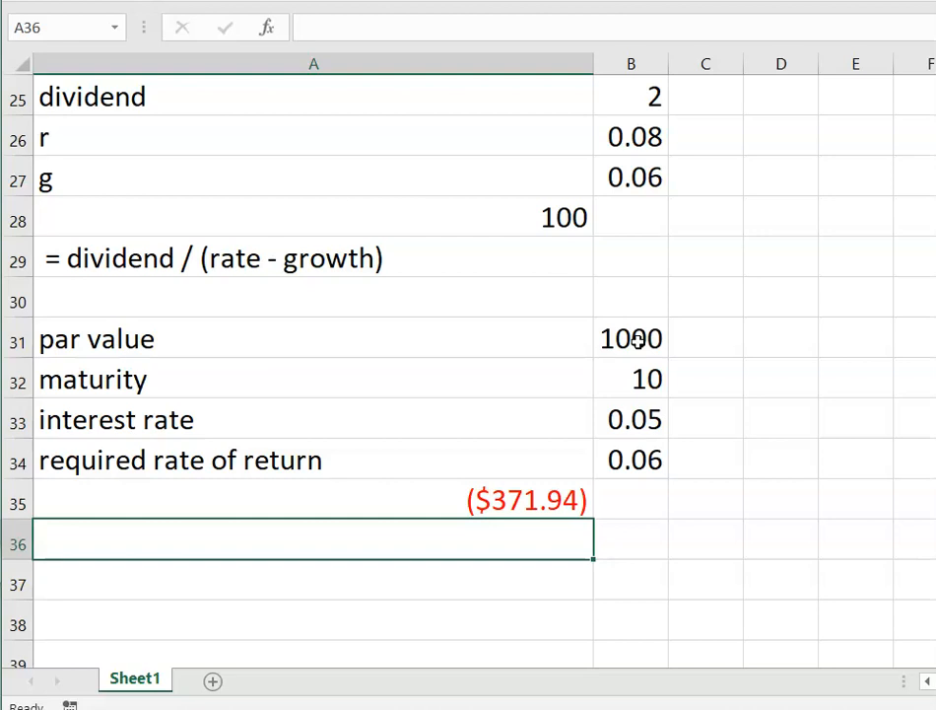
- Copy the present value formula from A35 into A36
left_click(556, 506)
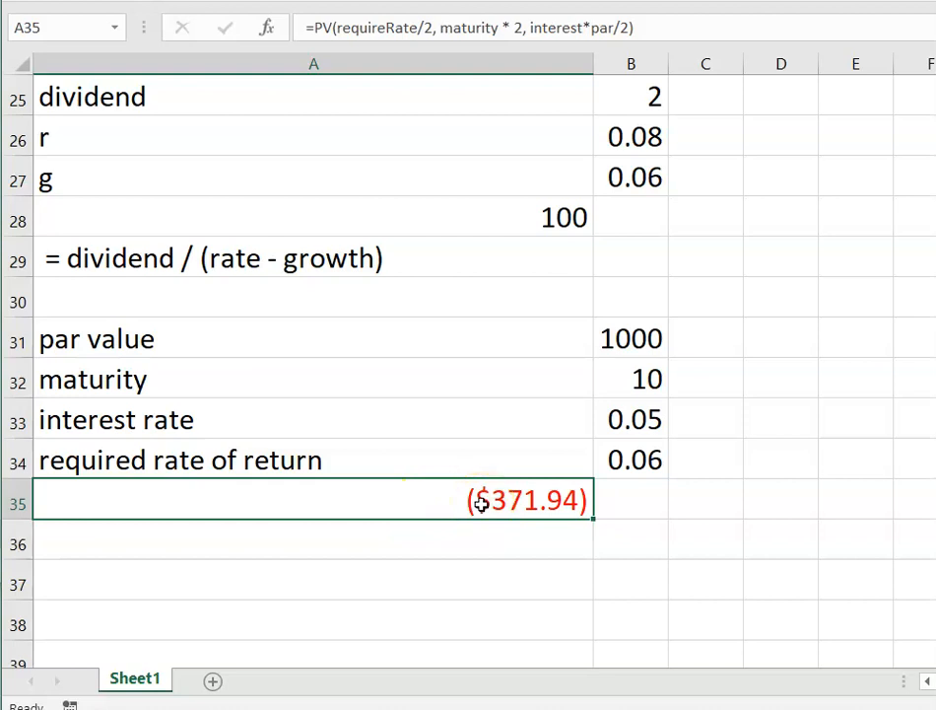
key("ctrl+c")
type("v")
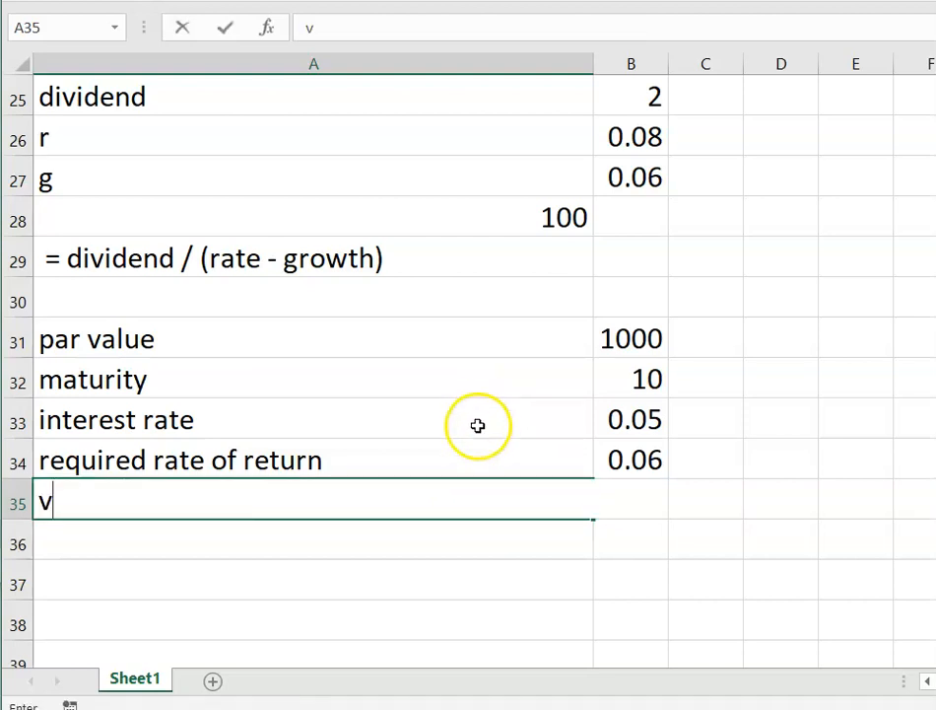
key("Escape")
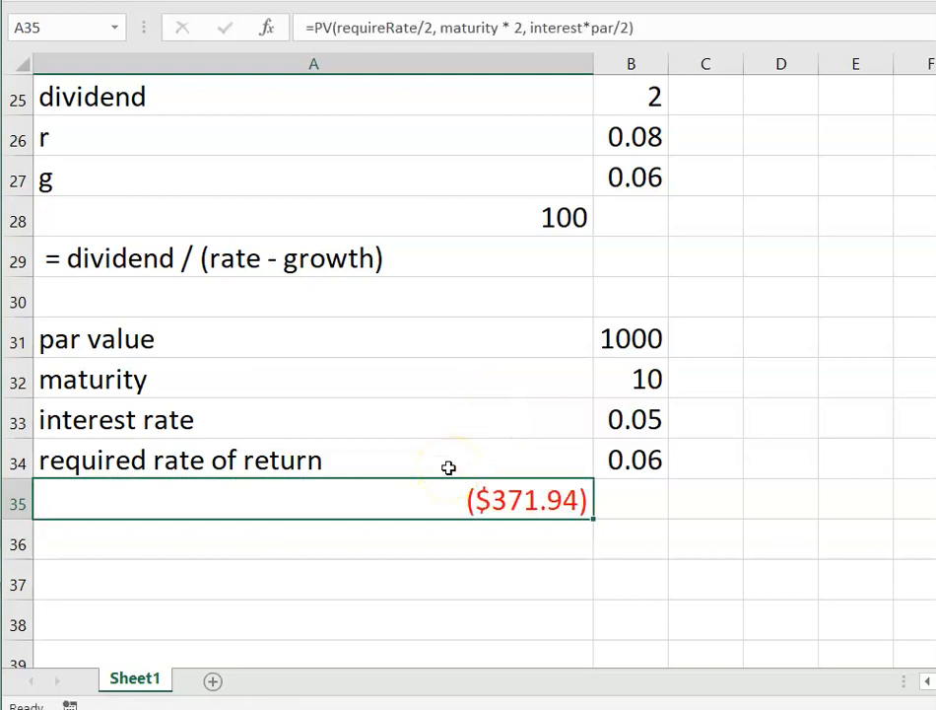
key("ctrl+c")
left_click(364, 541)
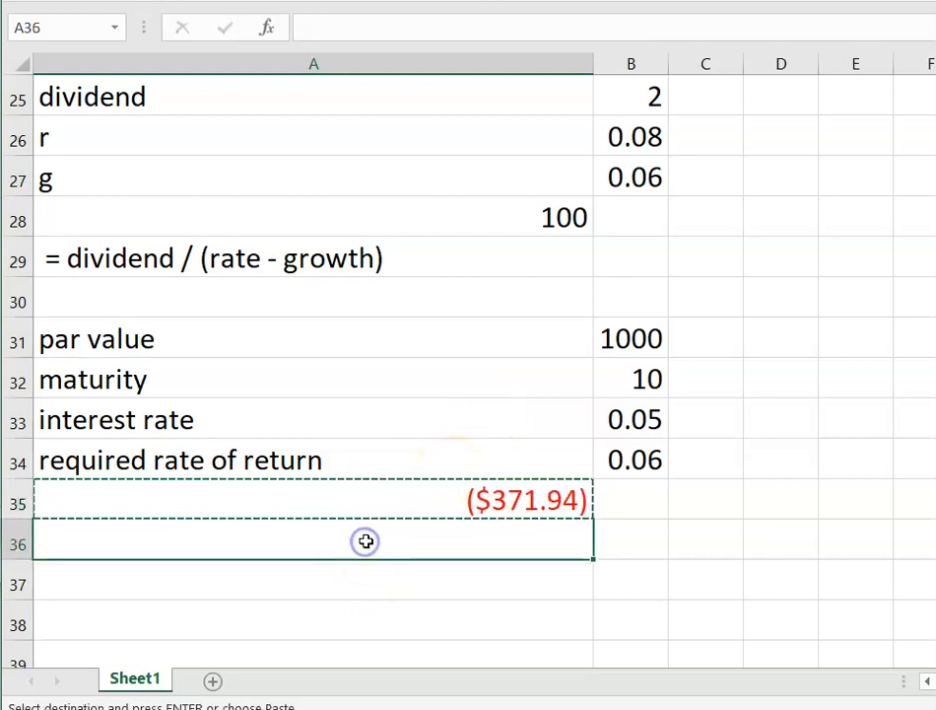
key("ctrl+v")
left_click(374, 534)
left_click(306, 28)
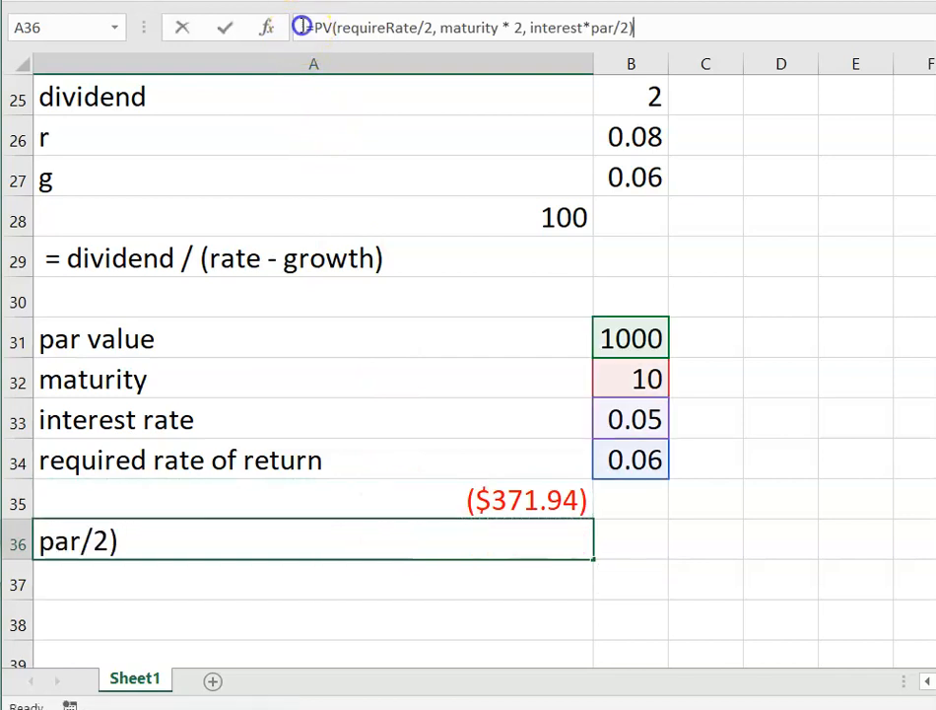
key("Return")
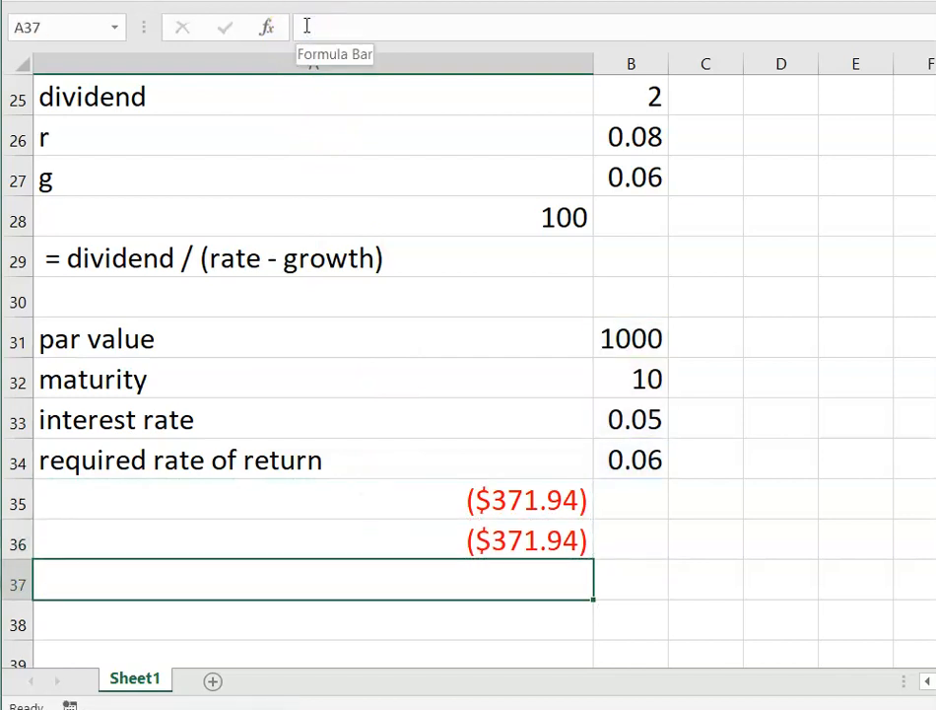
- Put a space before the PV formula in A36 so it is stored as text
left_click(498, 540)
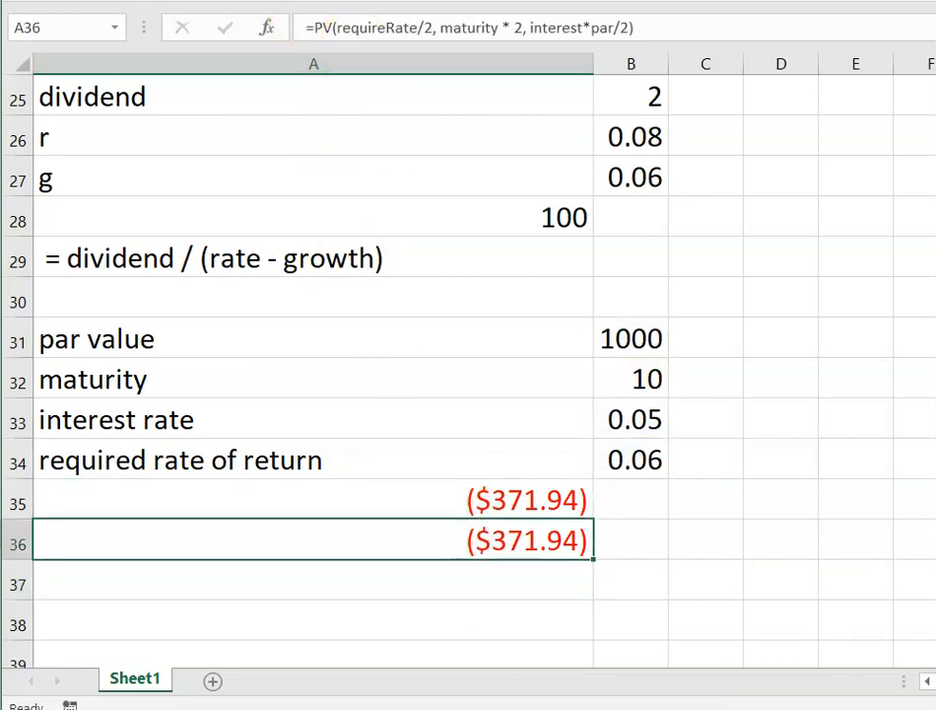
left_click(306, 28)
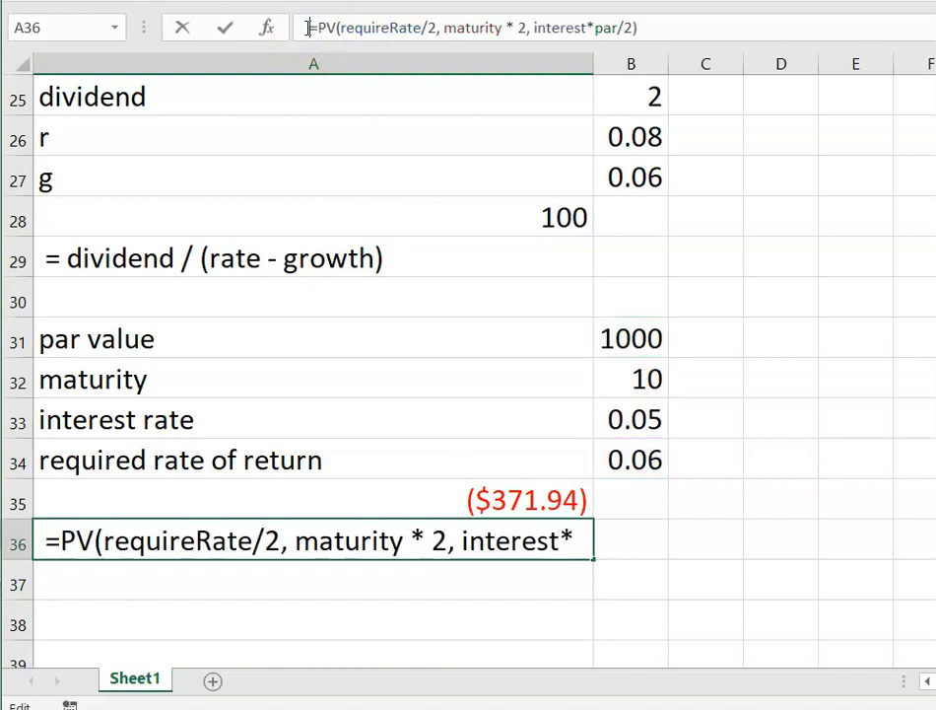
key("Return")
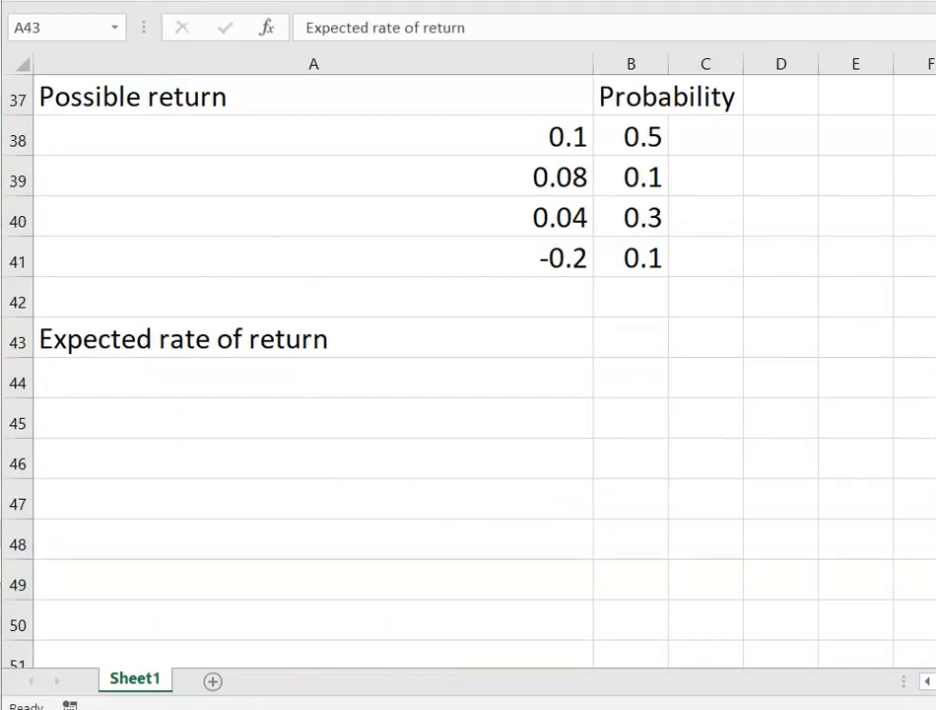
- Review the Expected rate of return label, the possible returns in A38:A41 and the first probability in B38
left_click(74, 338)
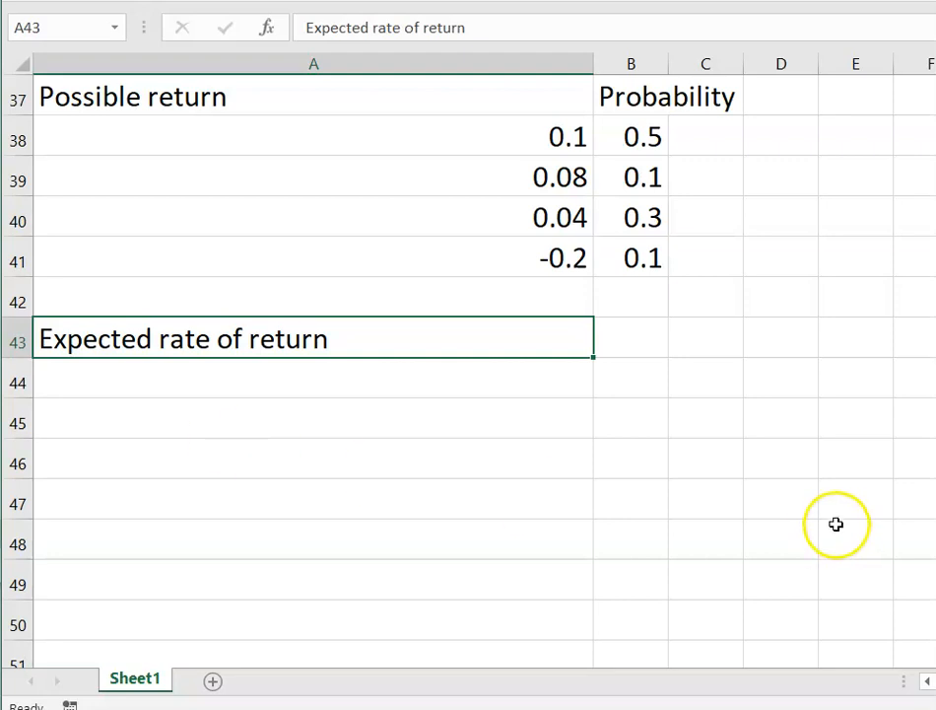
left_click(550, 139)
left_click_drag(550, 139, 560, 258)
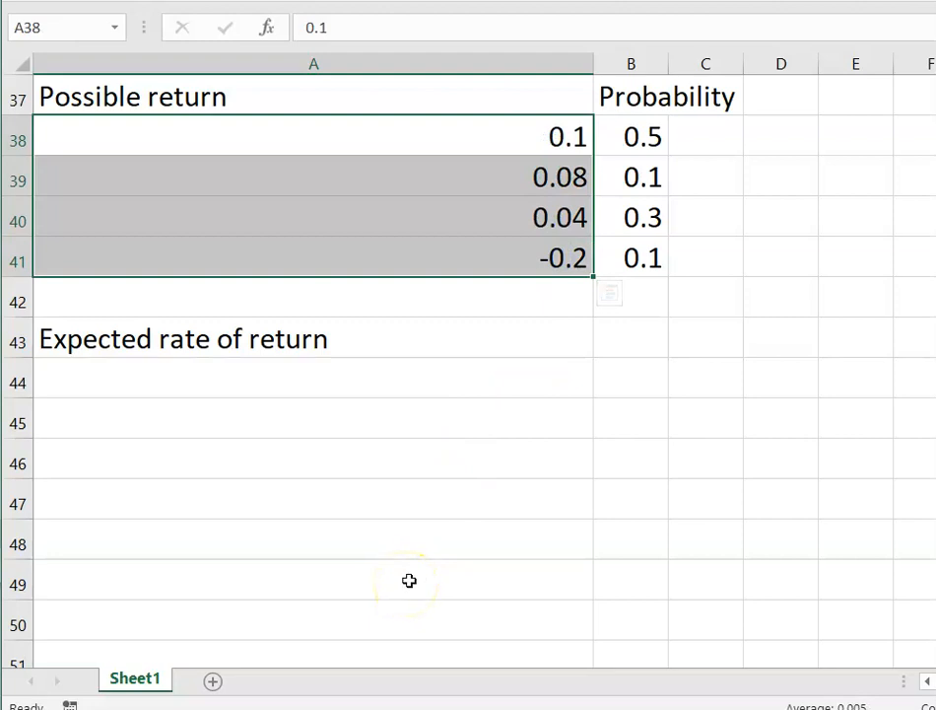
left_click(649, 135)
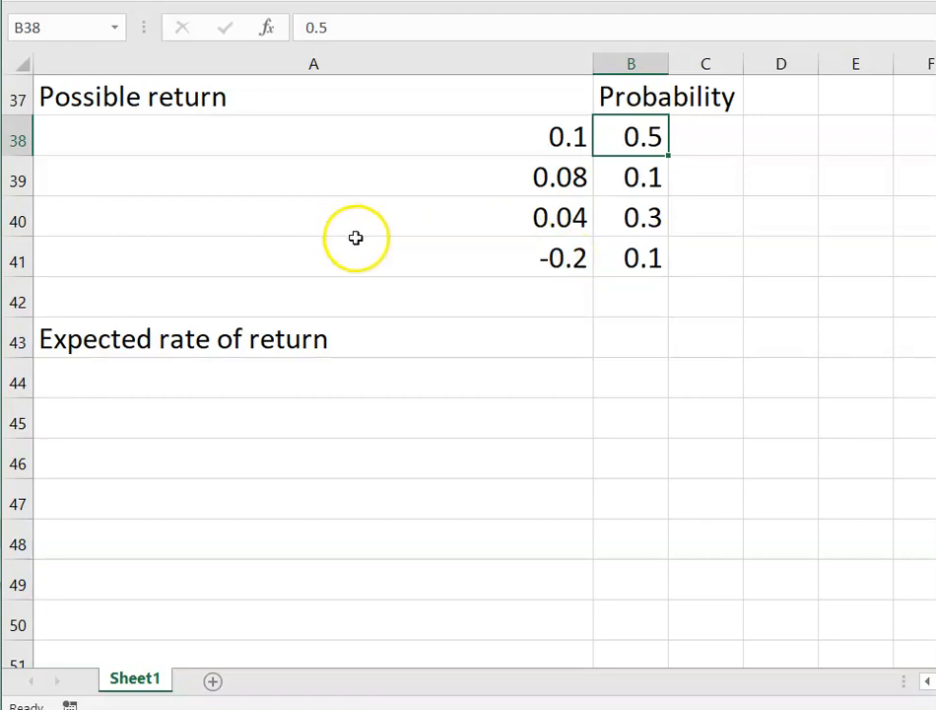
- Start the expected return formula in A44 with the first return times its probability, =(A38*B38)
left_click(235, 385)
left_click(298, 30)
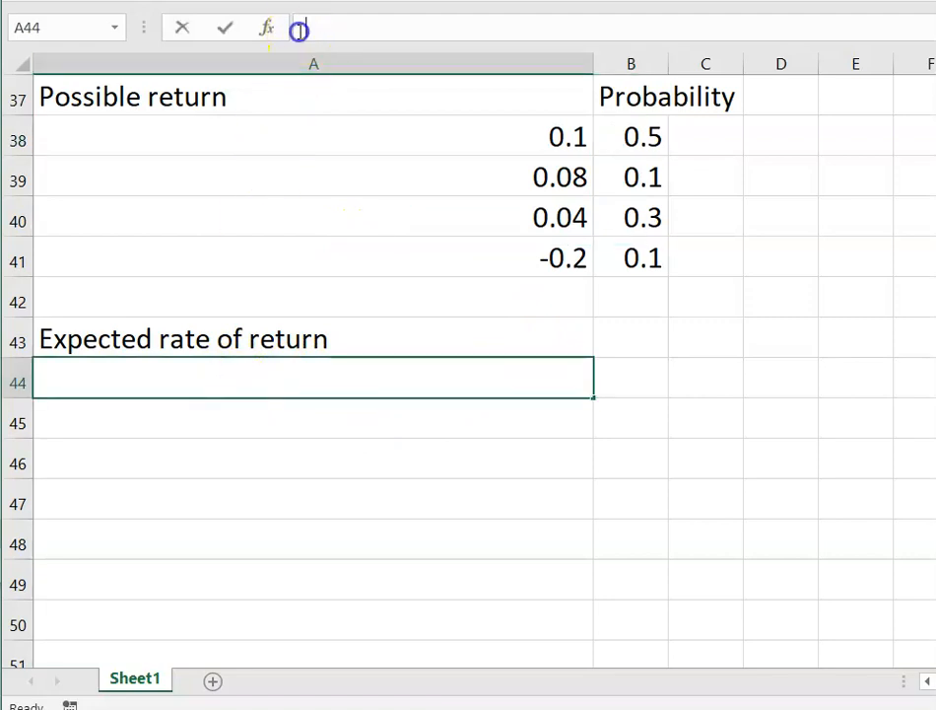
type("=")
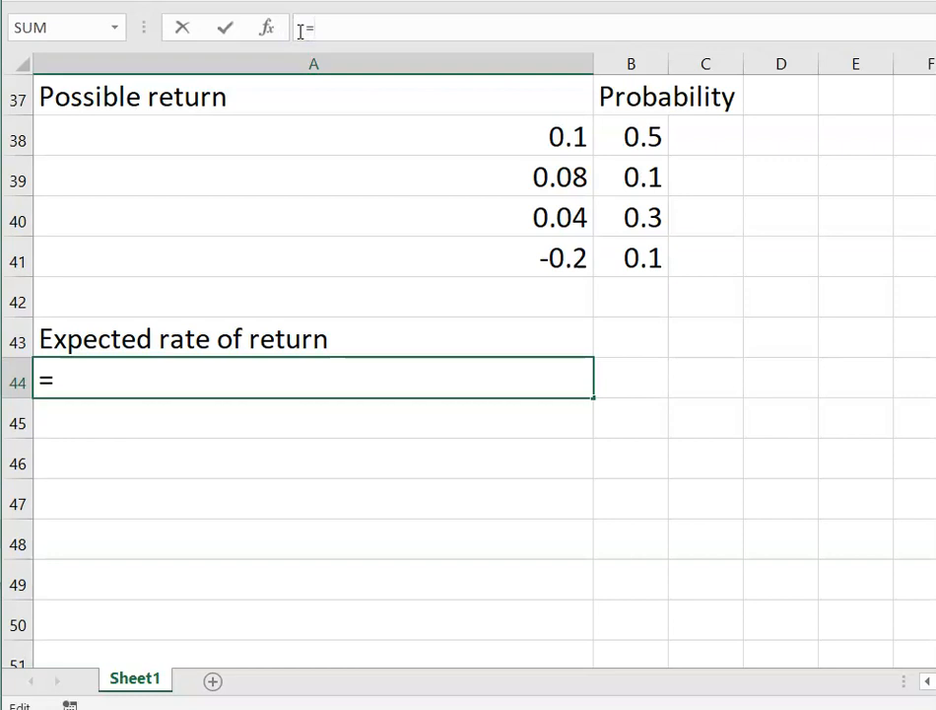
type("(")
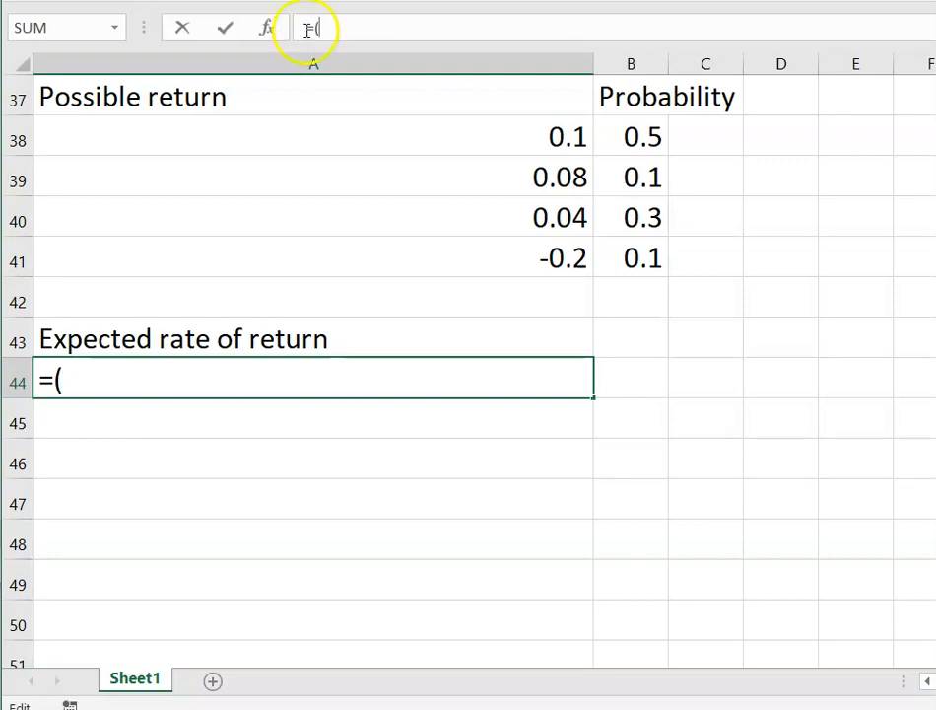
left_click(564, 138)
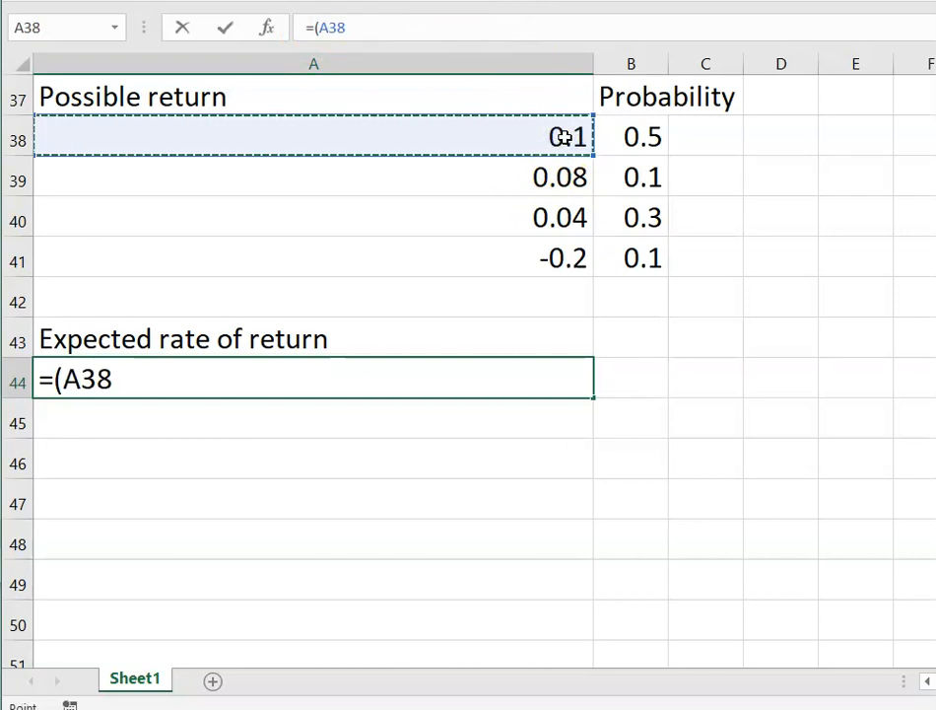
type("*")
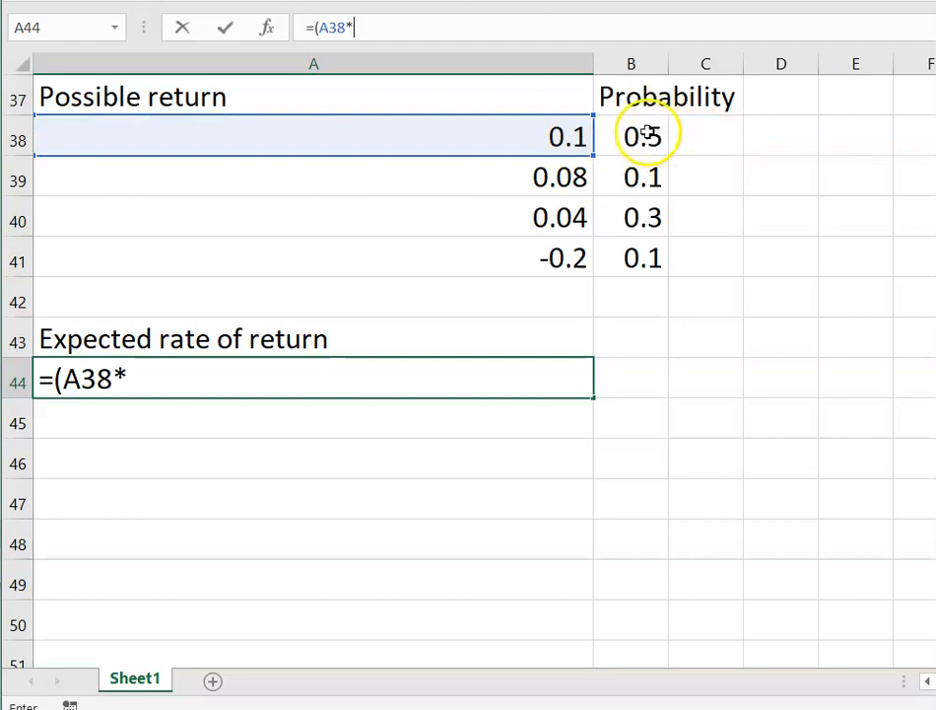
left_click(639, 137)
type(")")
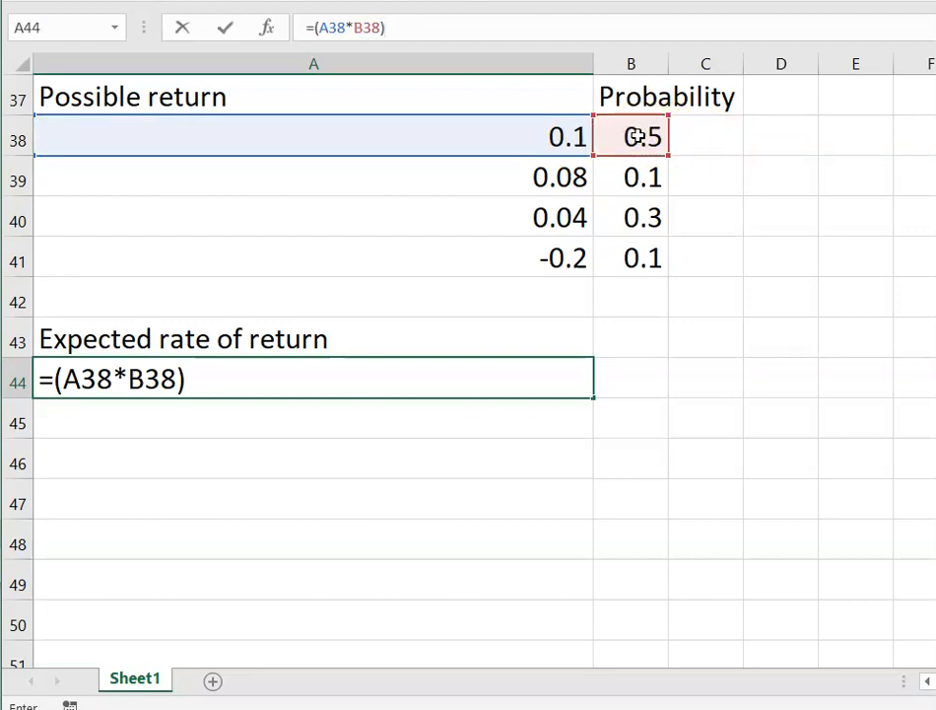
- Complete the A44 formula by adding the remaining products (A39*B39), (A40*B40) and (A41*B41)
type("+(")
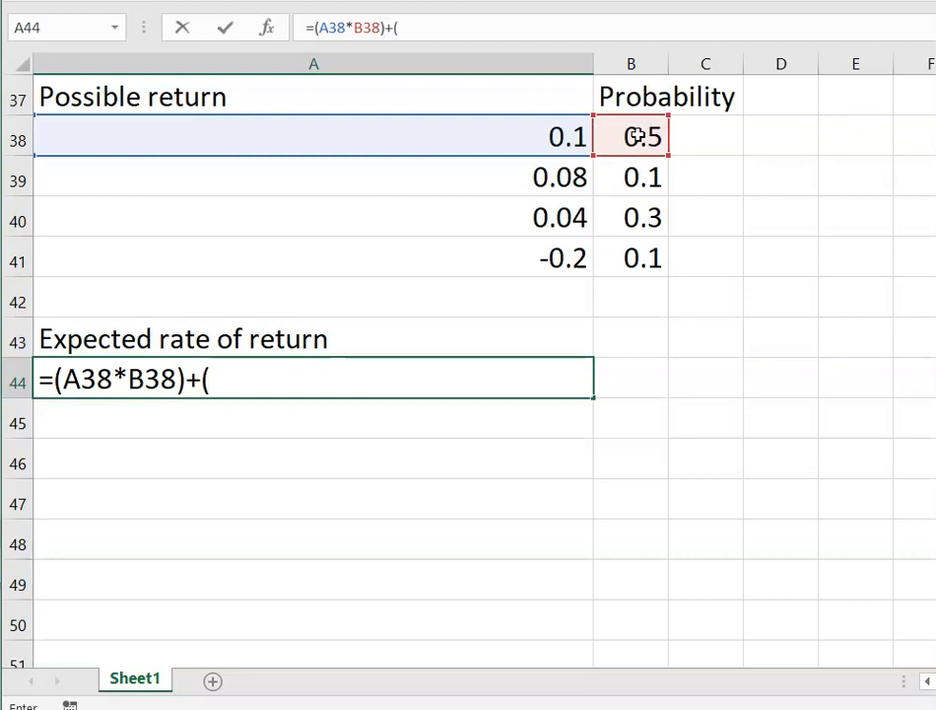
left_click(552, 178)
type("*")
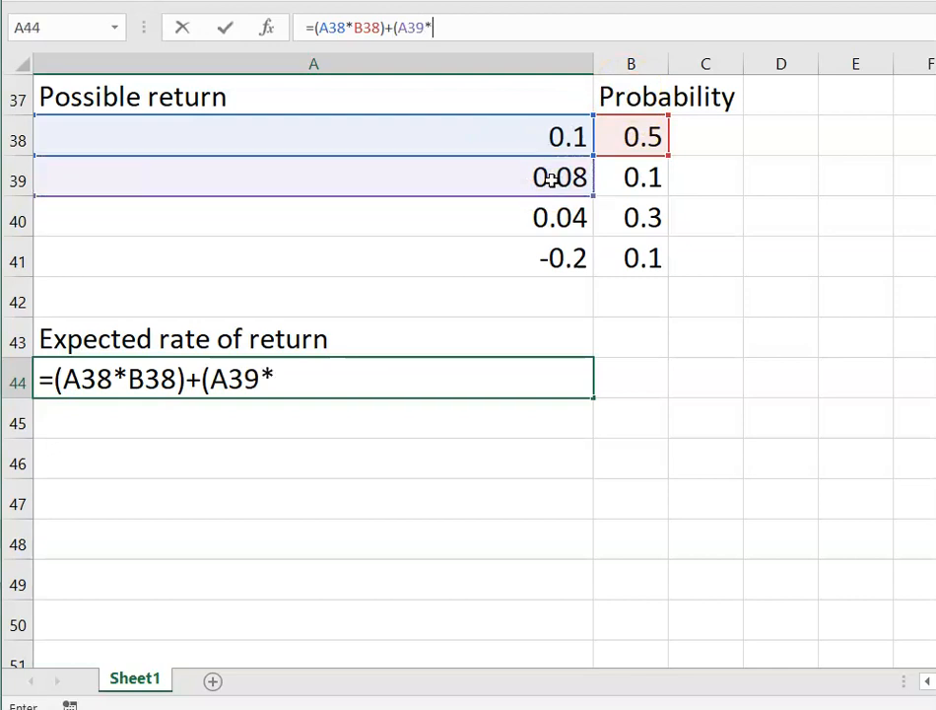
left_click(632, 177)
type(")")
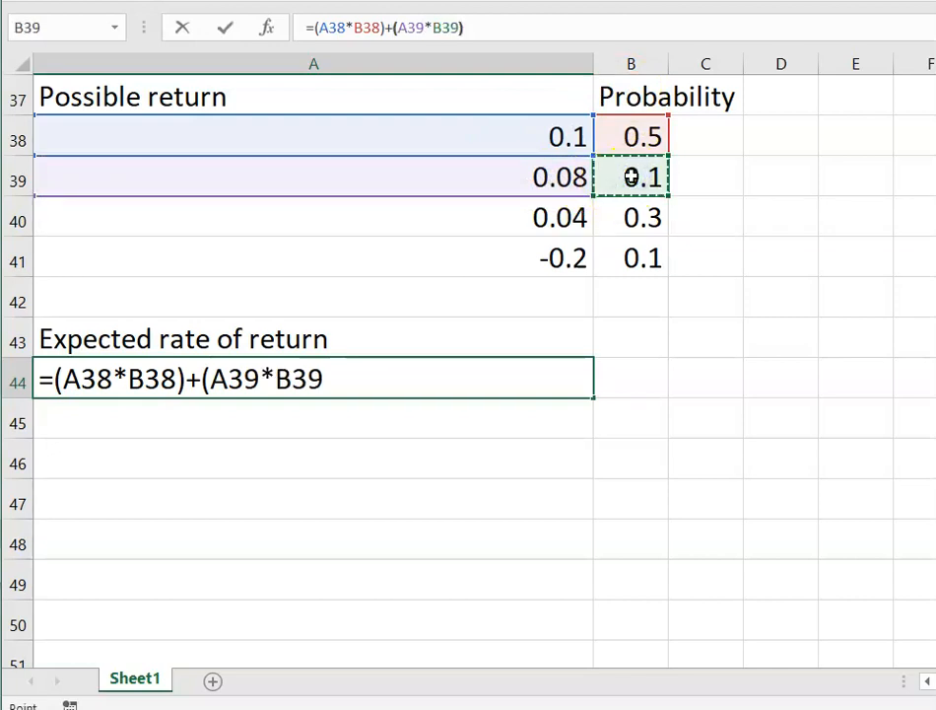
type("+(A40*B40)+(A41*B41)")
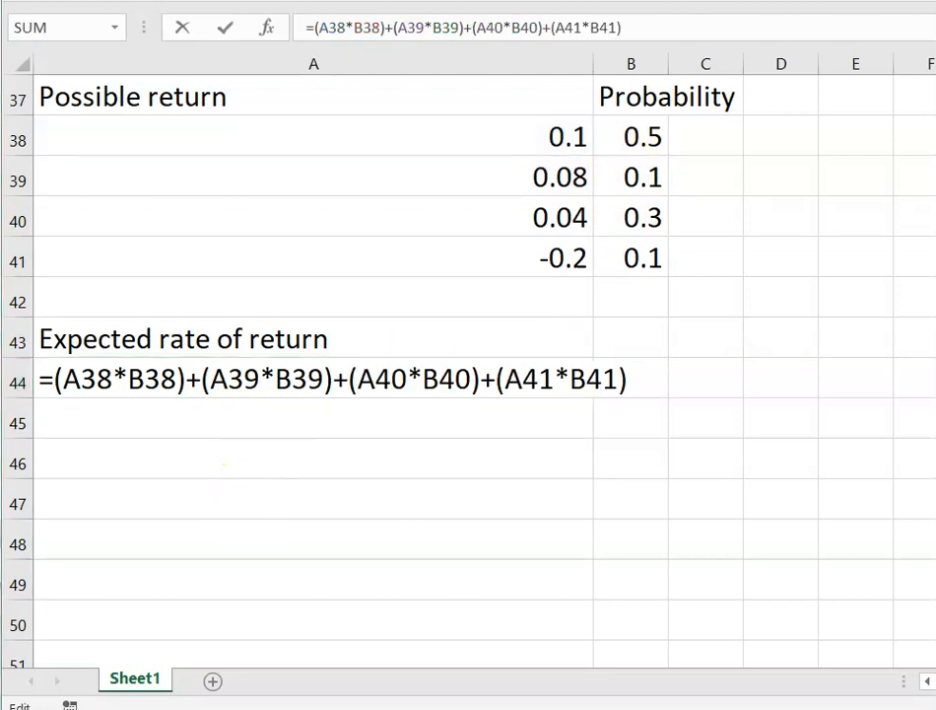
left_click(58, 377)
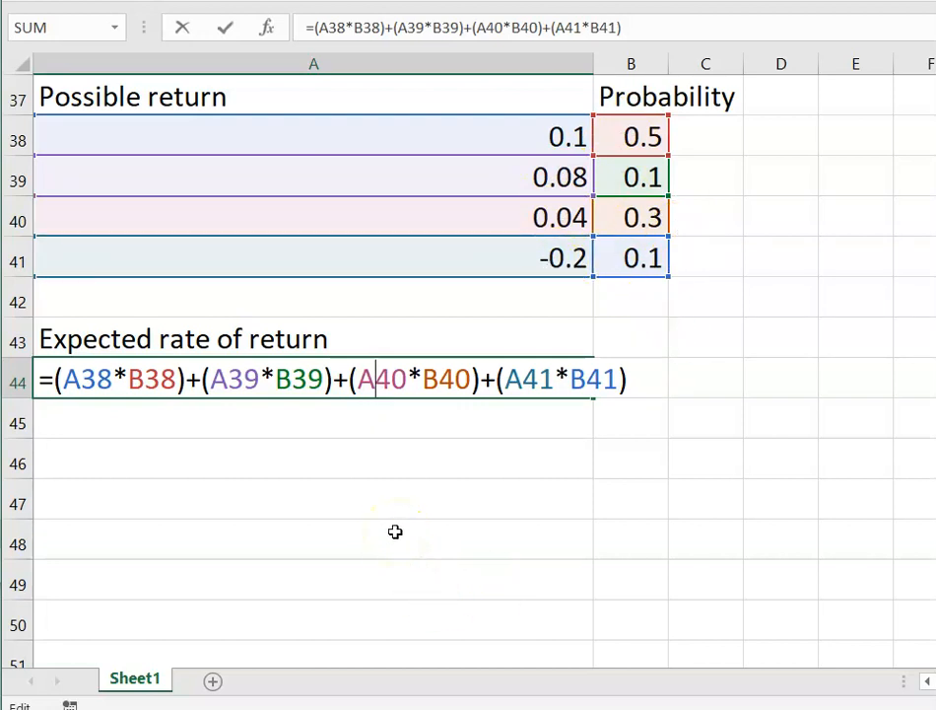
key("Return")
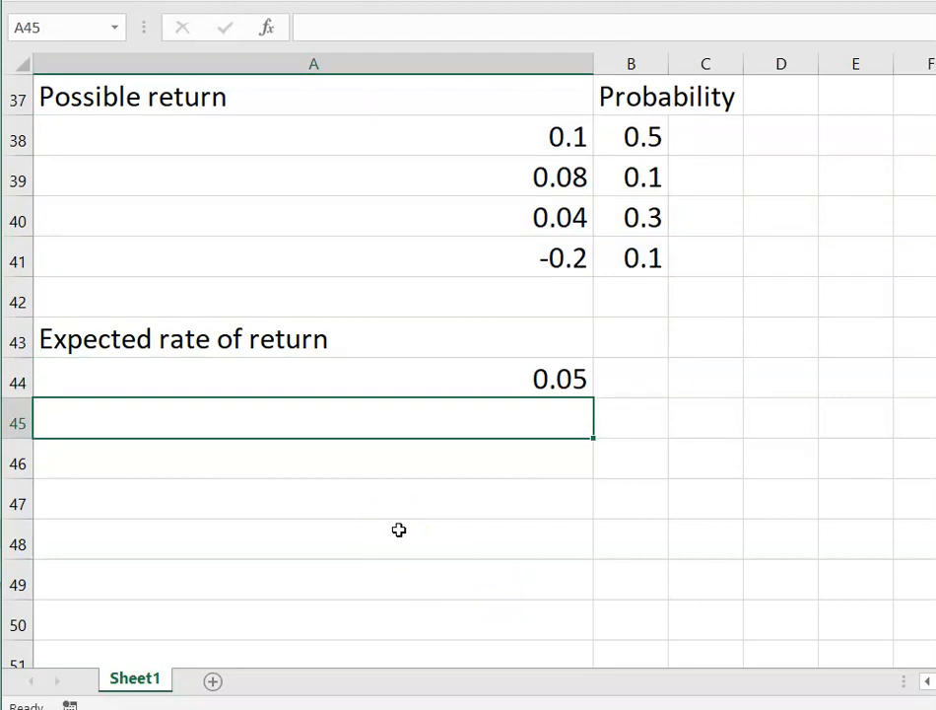
- Copy the expected return formula from A44 into A45
left_click(409, 384)
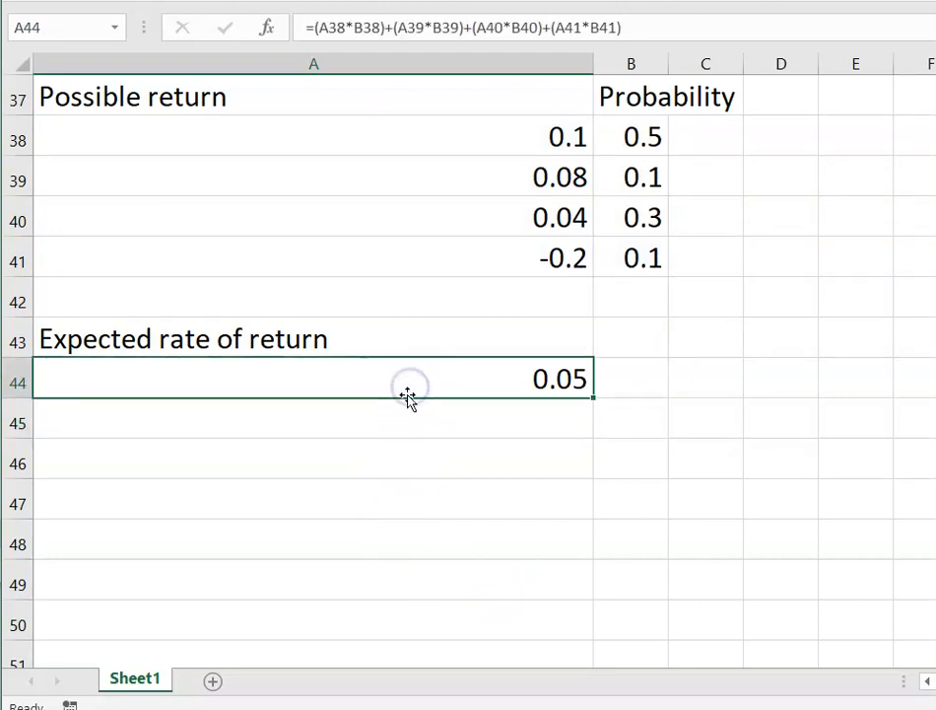
key("ctrl+c")
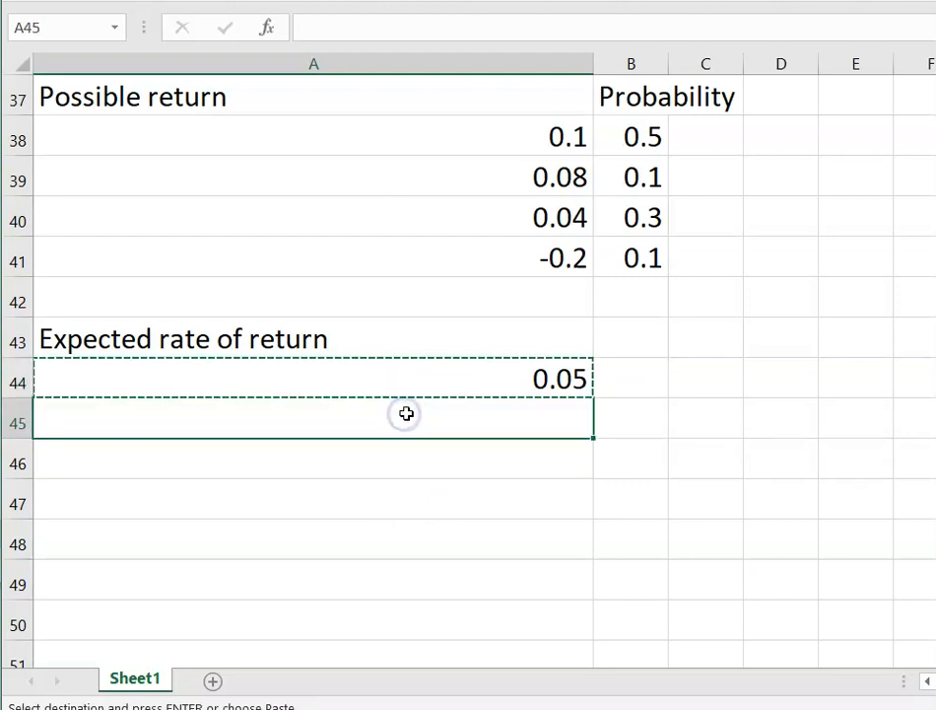
key("ctrl+v")
- Put a space before the copied formula in A45 so it is stored as text
left_click(416, 385)
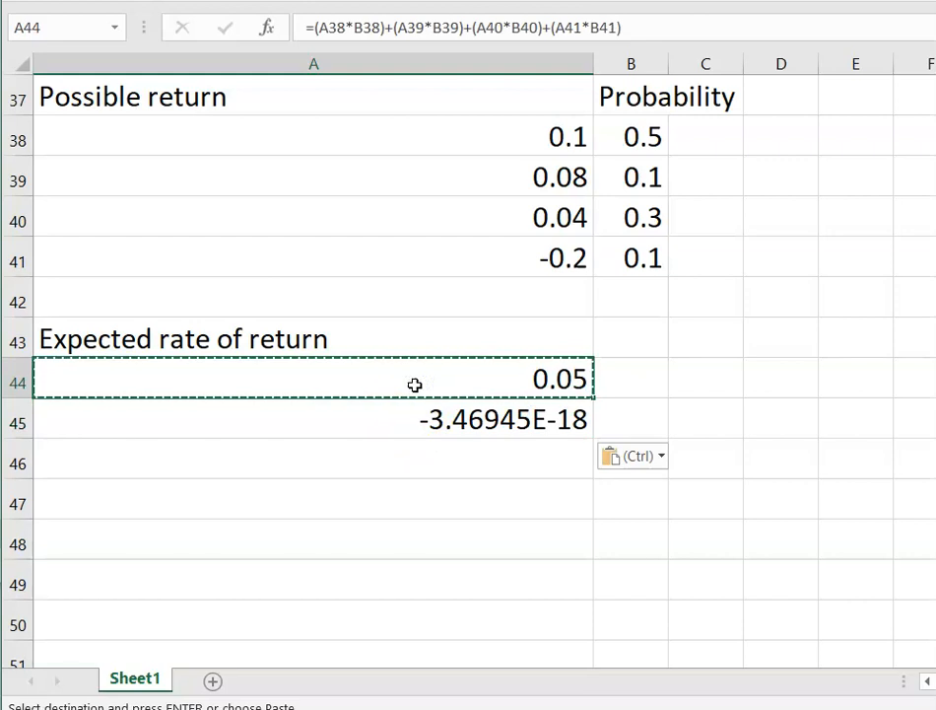
left_click(426, 421)
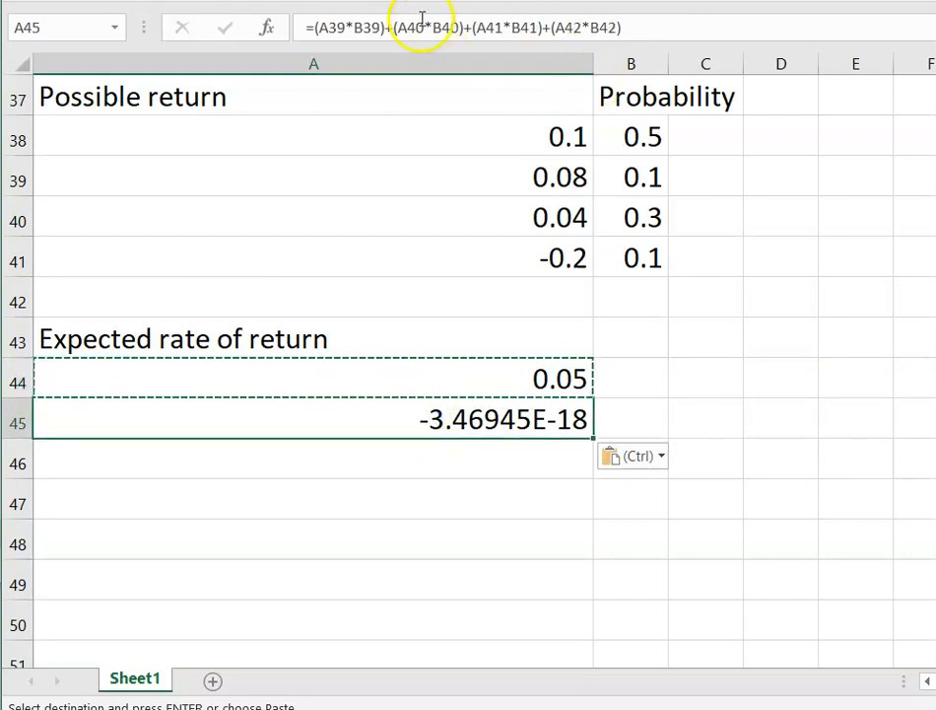
left_click(305, 26)
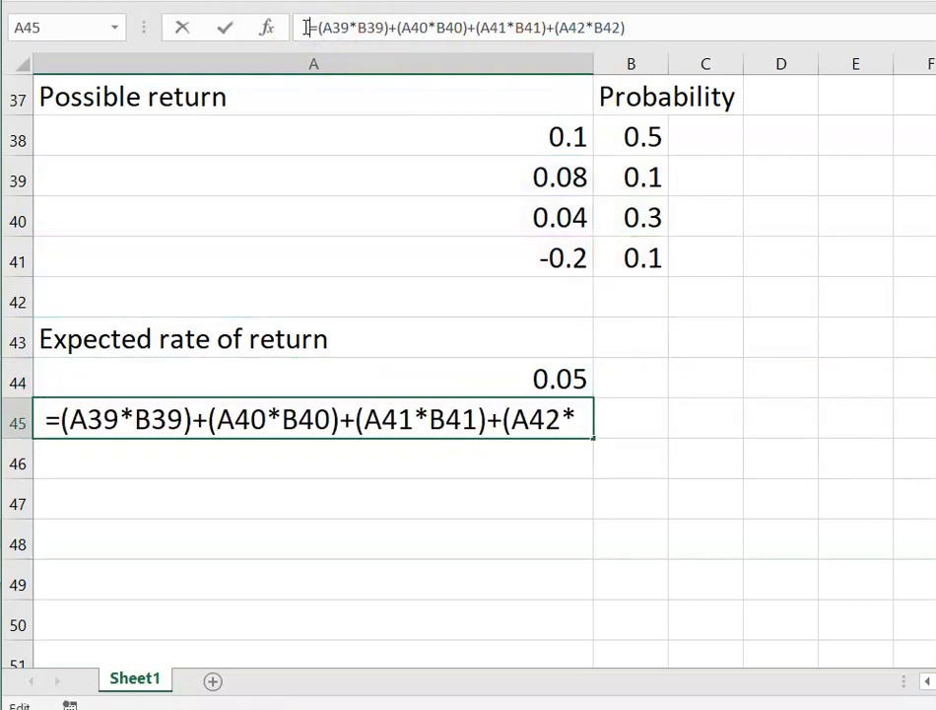
key("Return")
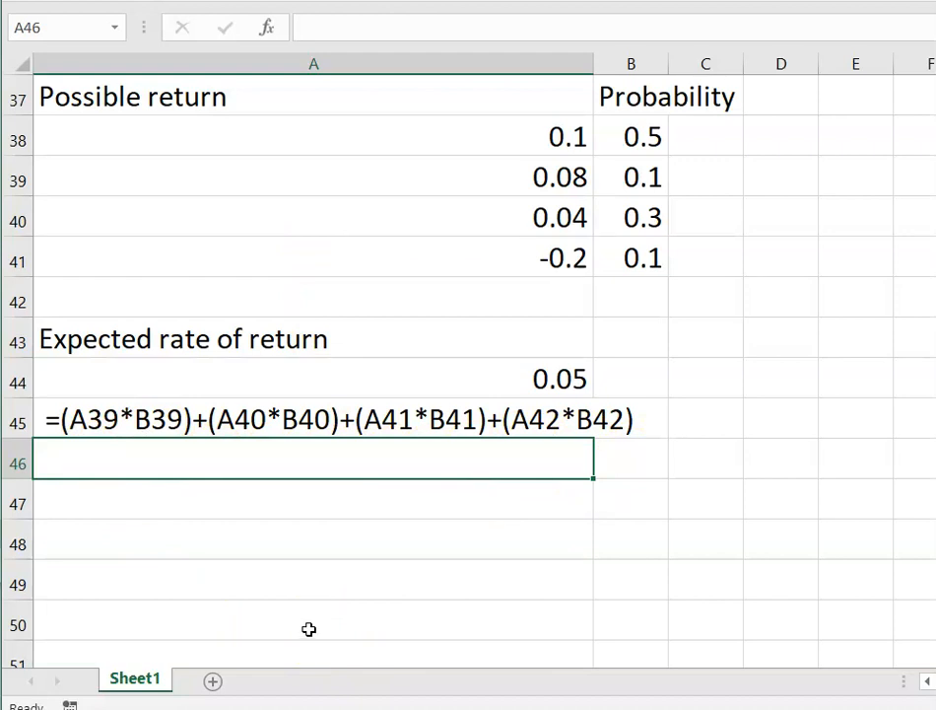
scroll(308, 629, "up", 1)
scroll(308, 629, "down", 1)
scroll(308, 629, "up", 1)
scroll(309, 629, "down", 1)
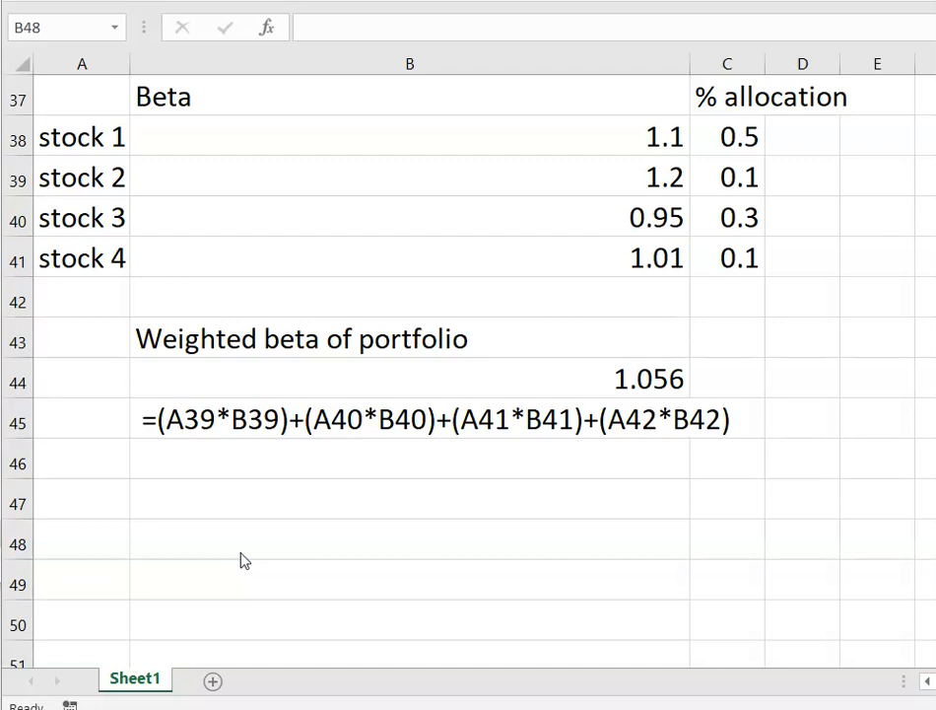
- Review the stock names in A38:A41, their betas in B38:B41 and the % allocations in C38:C41
left_click(85, 138)
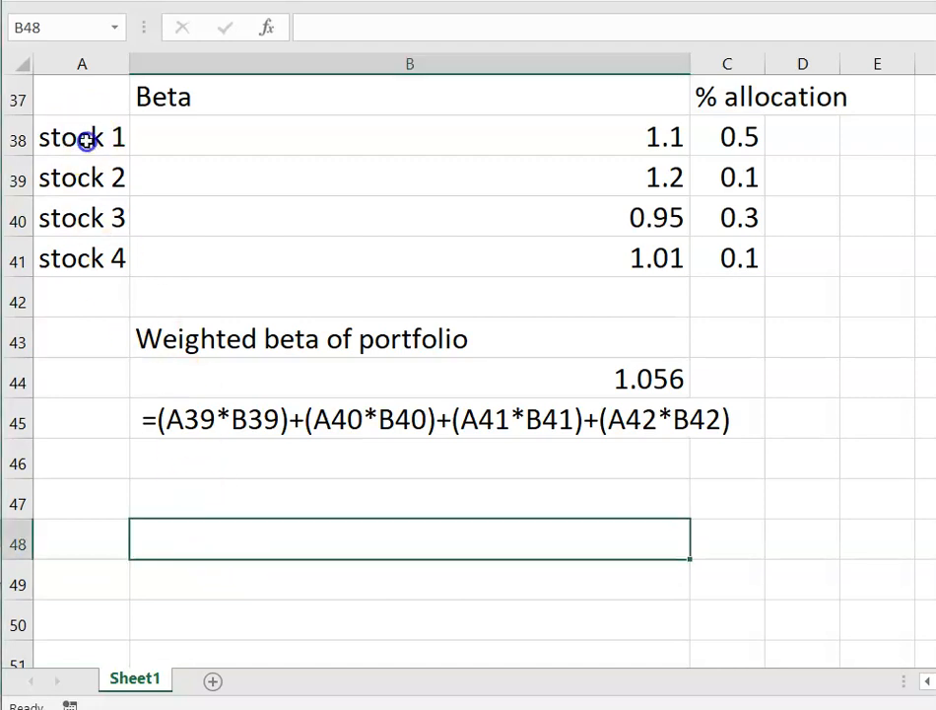
left_click_drag(85, 140, 117, 261)
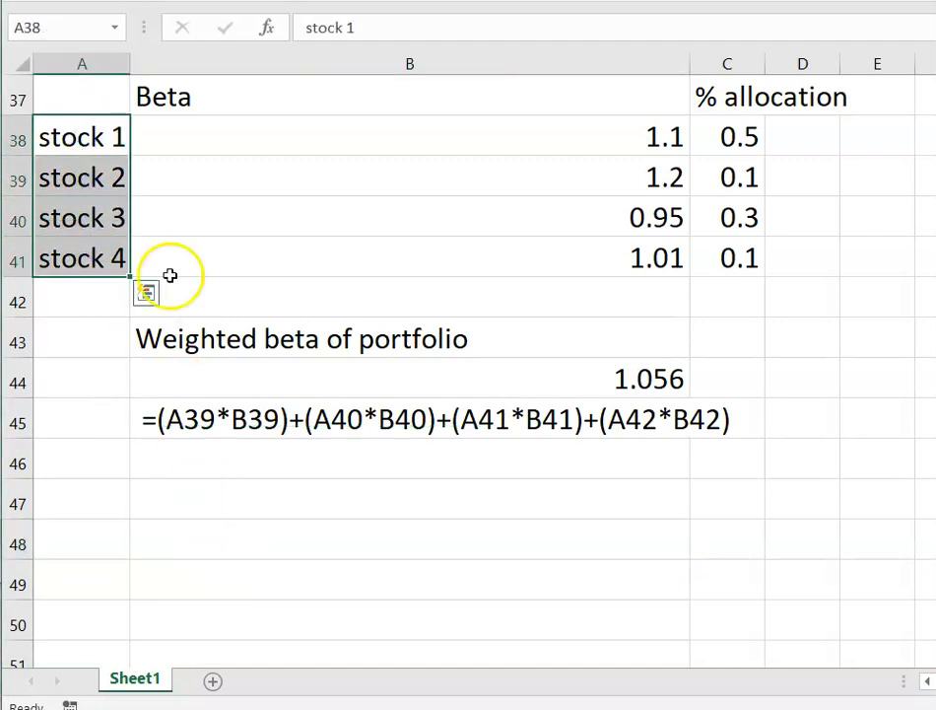
left_click_drag(654, 134, 648, 255)
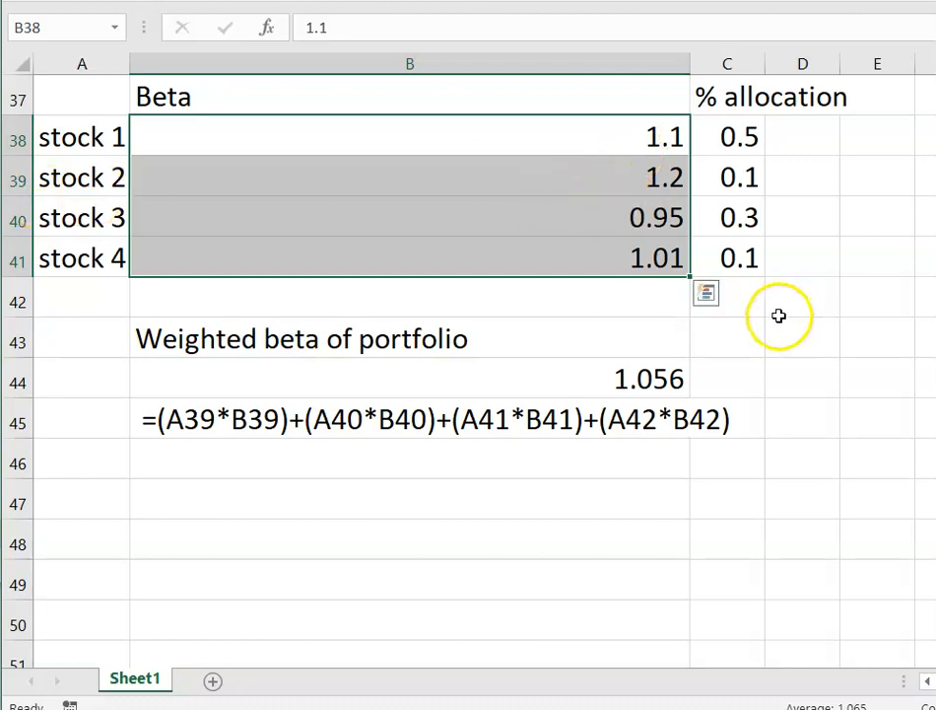
left_click(741, 139)
left_click_drag(741, 139, 711, 259)
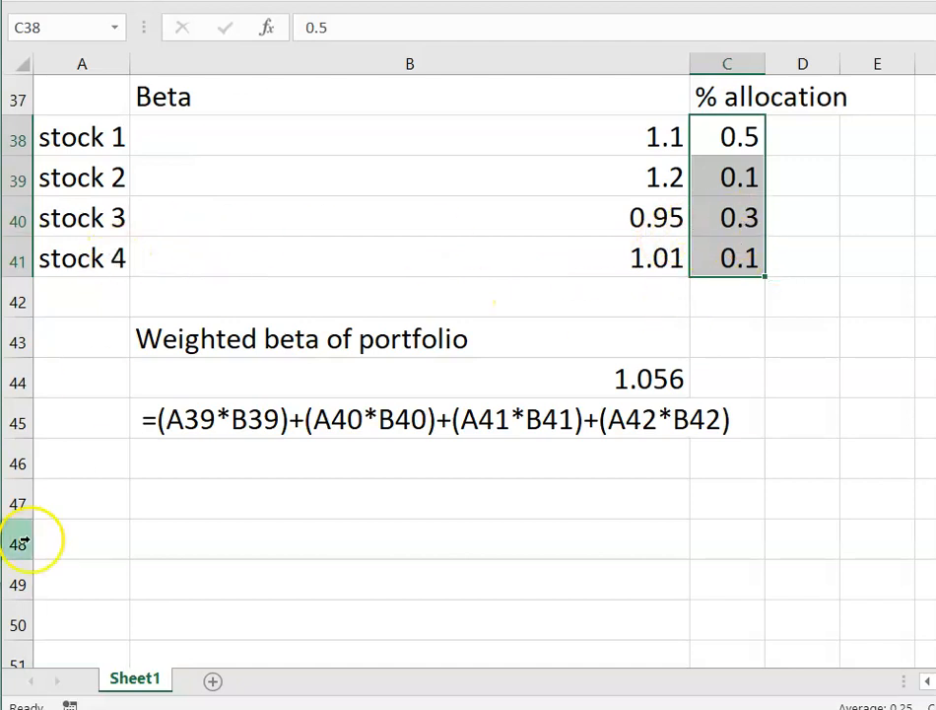
left_click(125, 538)
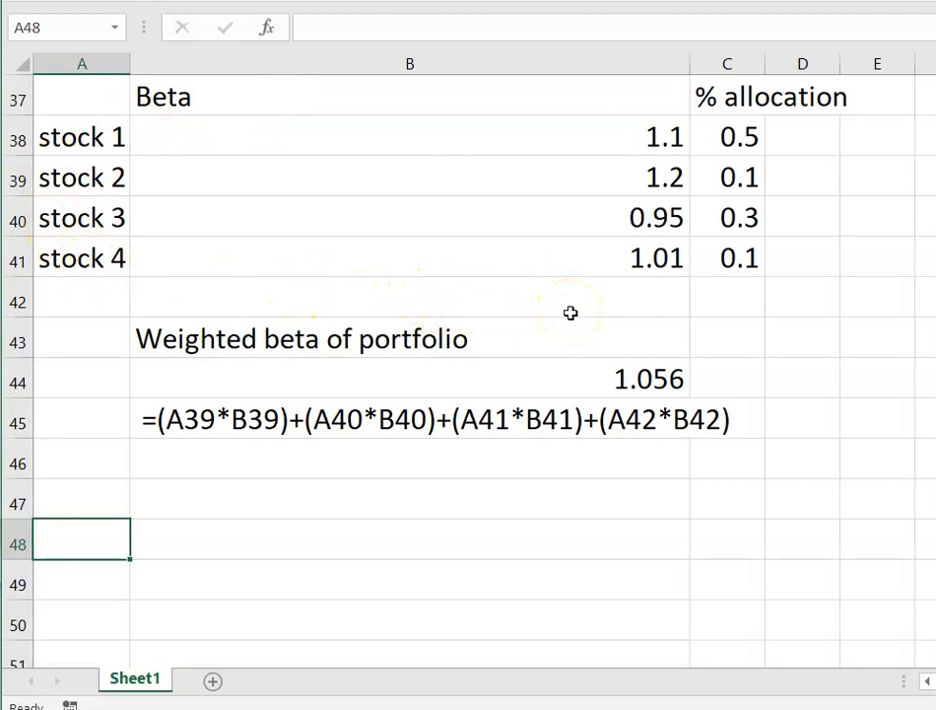
- Examine stock 1's beta and allocation and the cell references in the weighted beta formula in B44
left_click(660, 138)
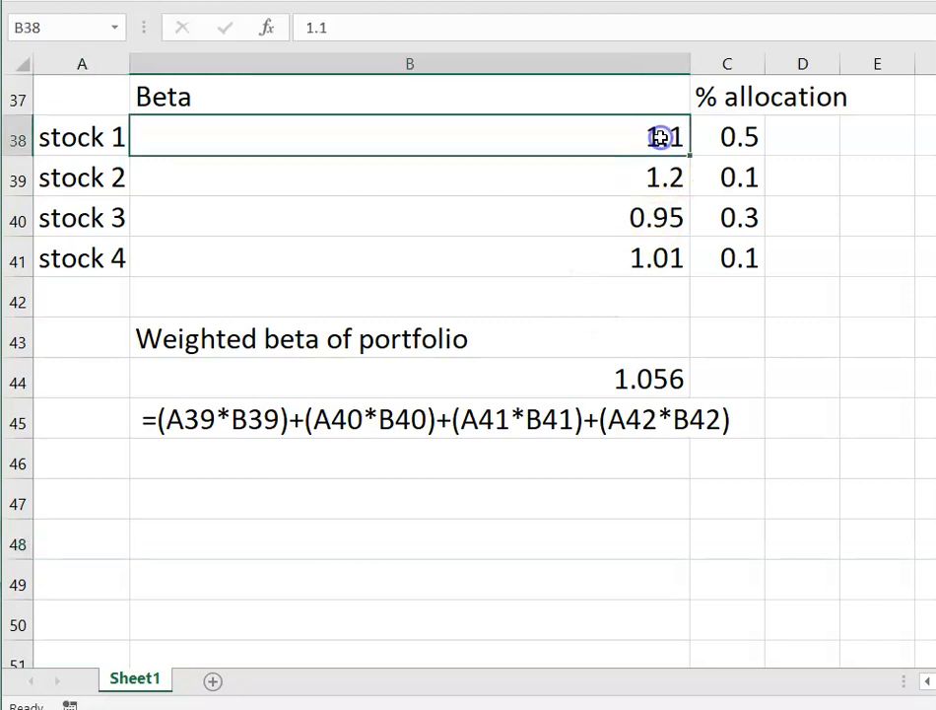
left_click(733, 138)
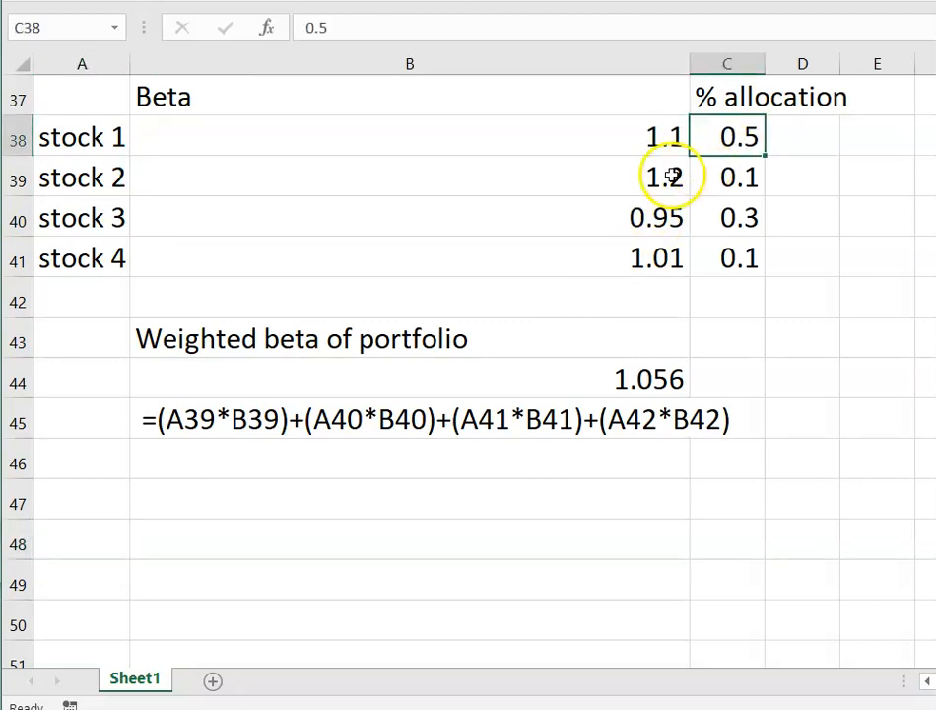
left_click(362, 578)
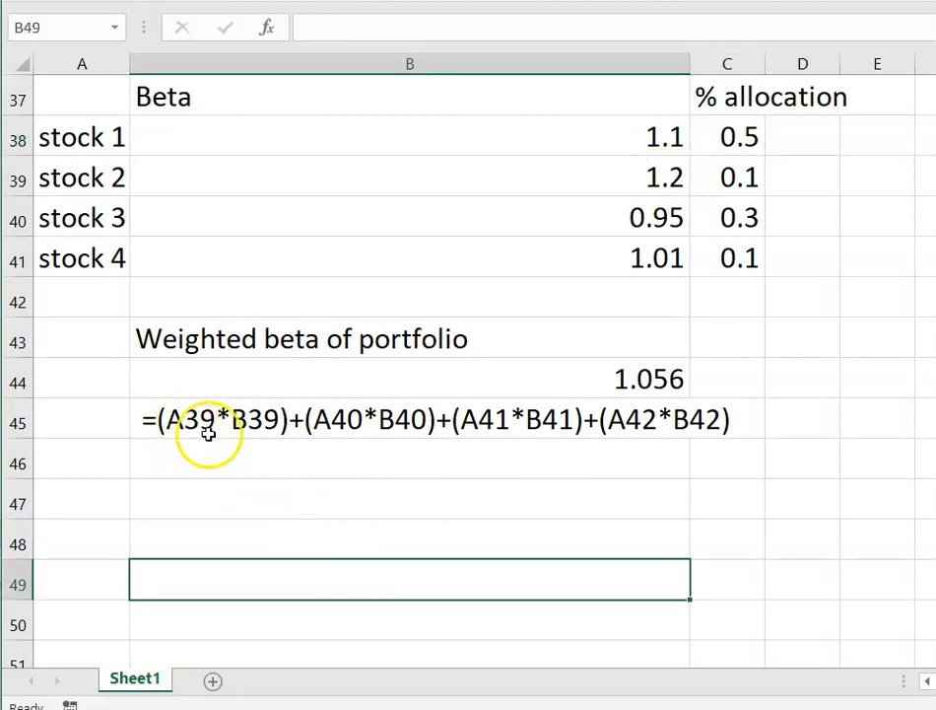
double_click(629, 380)
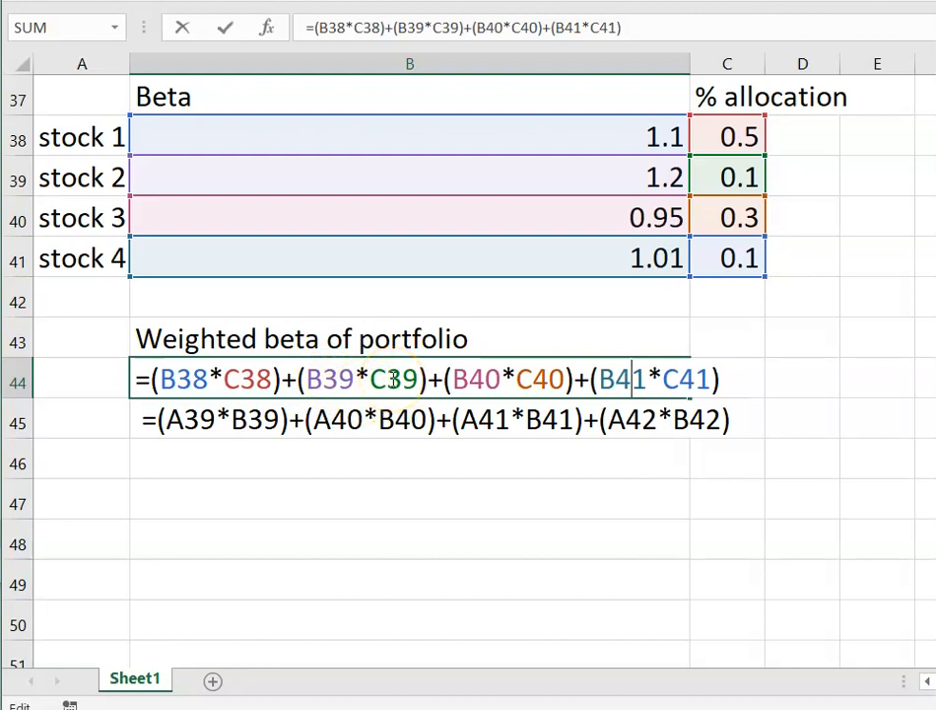
left_click(617, 511)
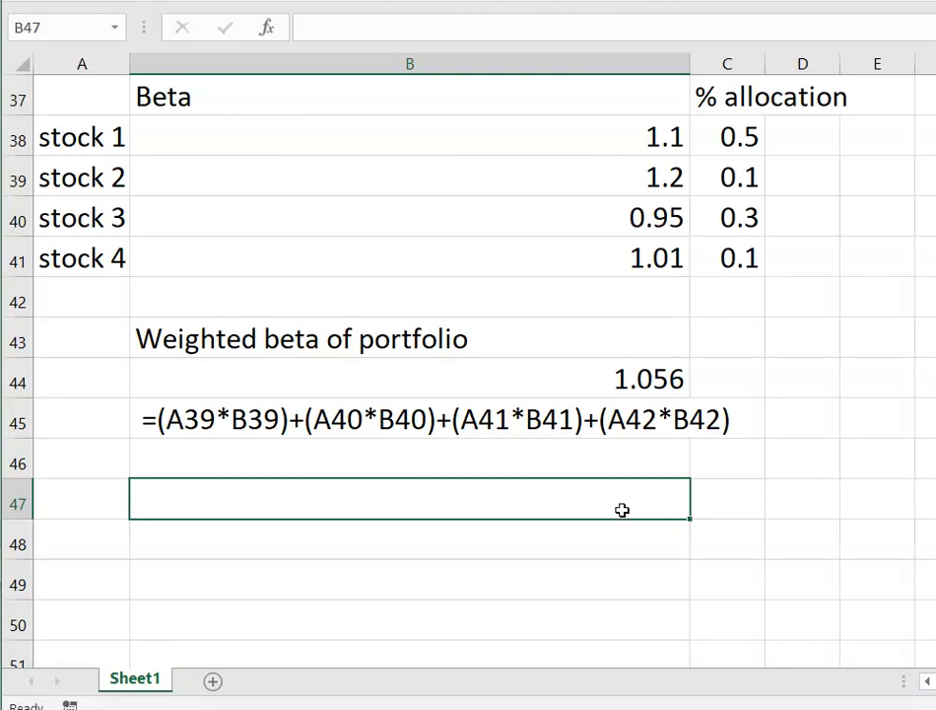
left_click(589, 508)
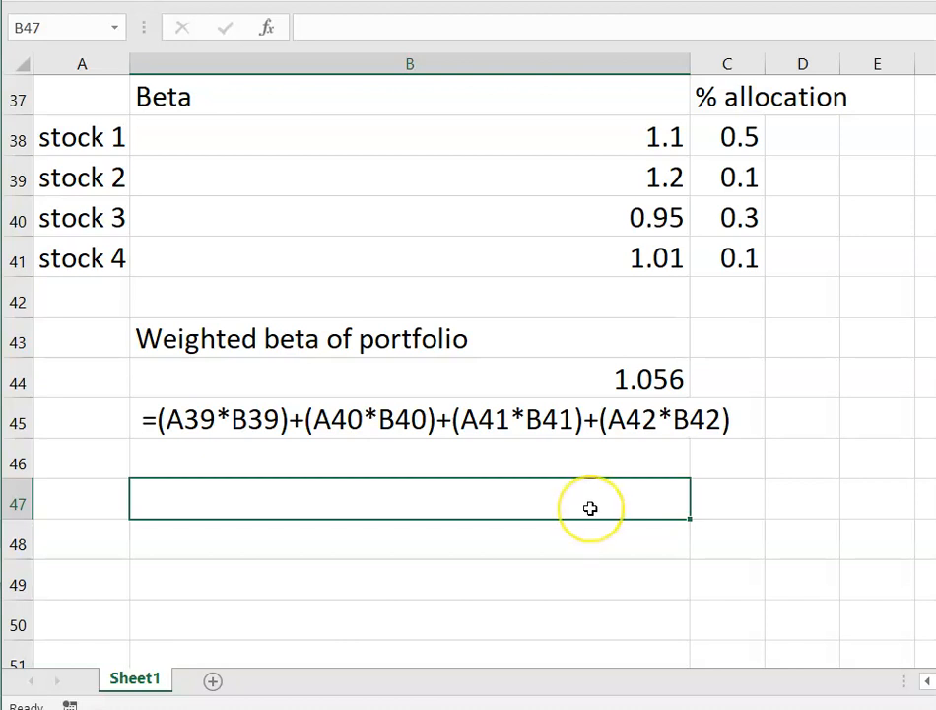
- Enter the cash flows 100, 100, 100, 150, 100 and 150 in cells C47 to C52
scroll(589, 508, "down", 2)
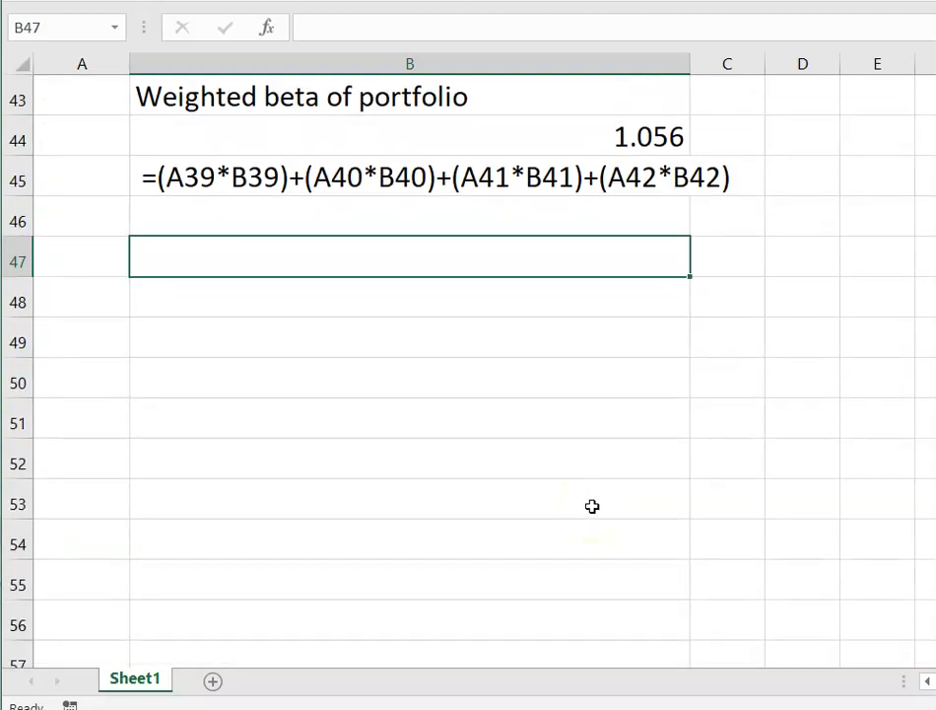
left_click(715, 265)
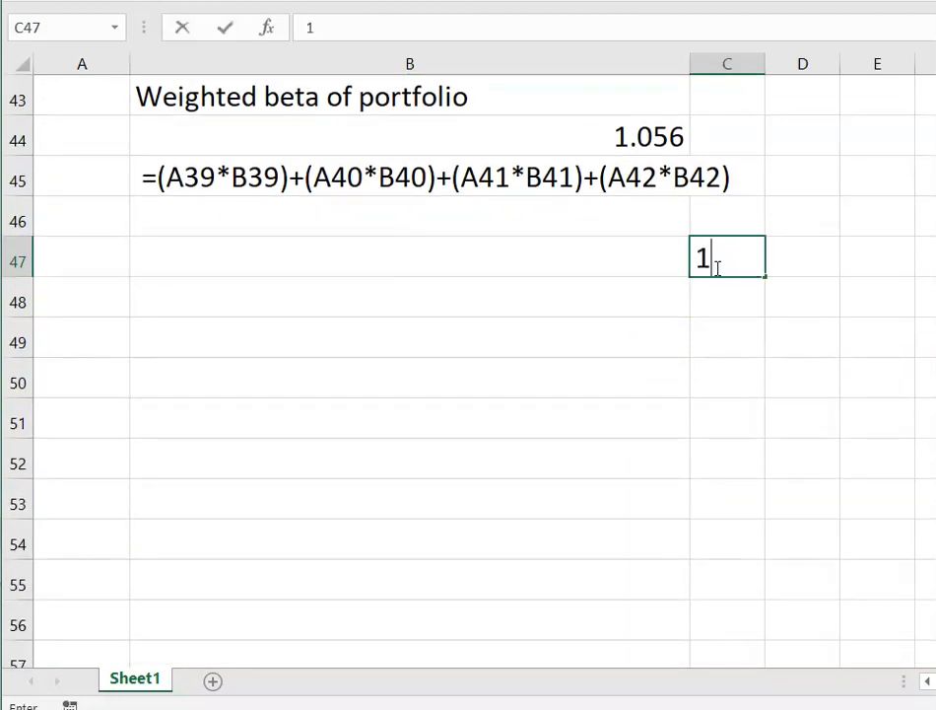
left_click(713, 297)
type("100")
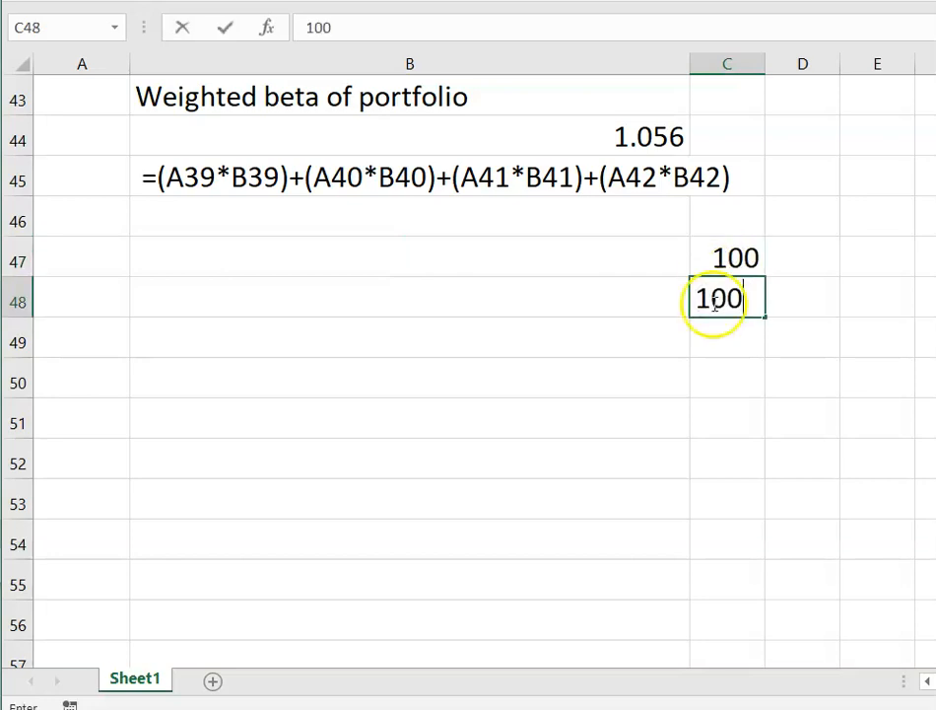
left_click(729, 351)
type("100")
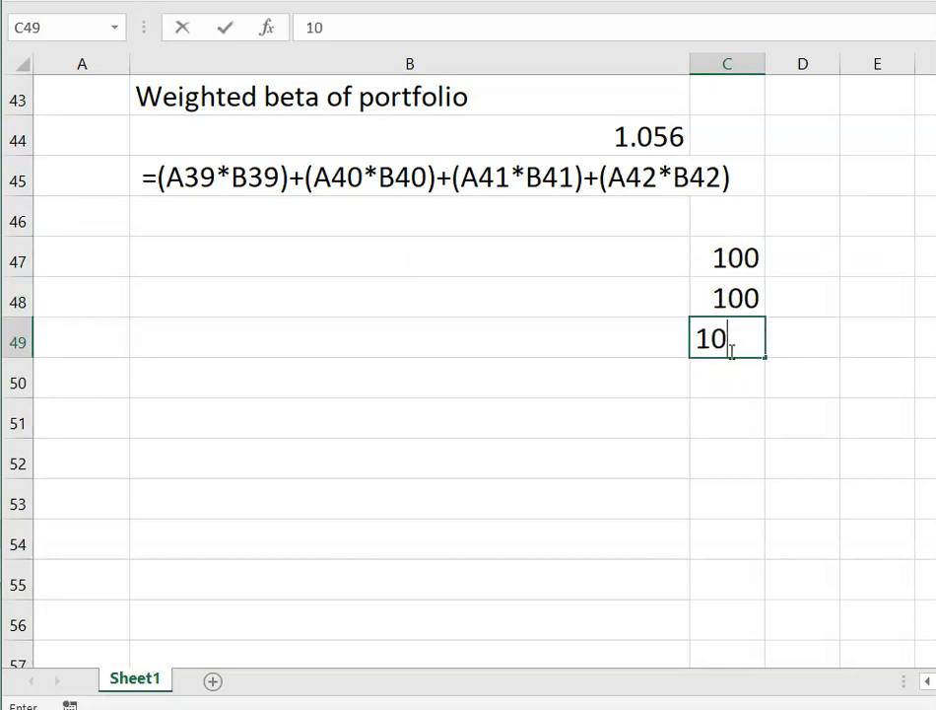
left_click(734, 379)
type("150")
left_click(735, 412)
type("1")
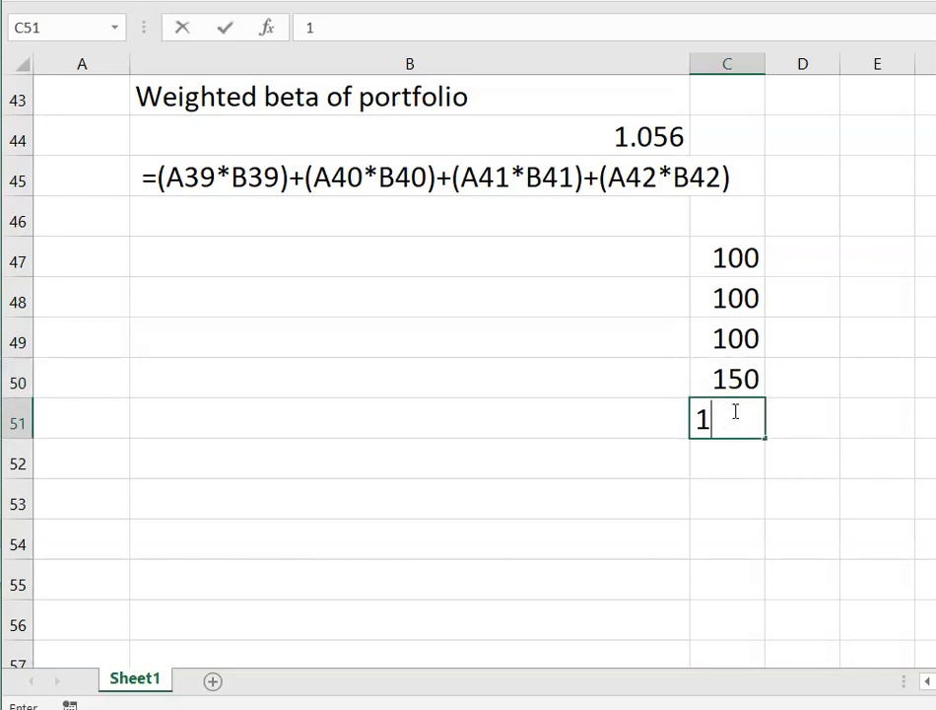
type("00")
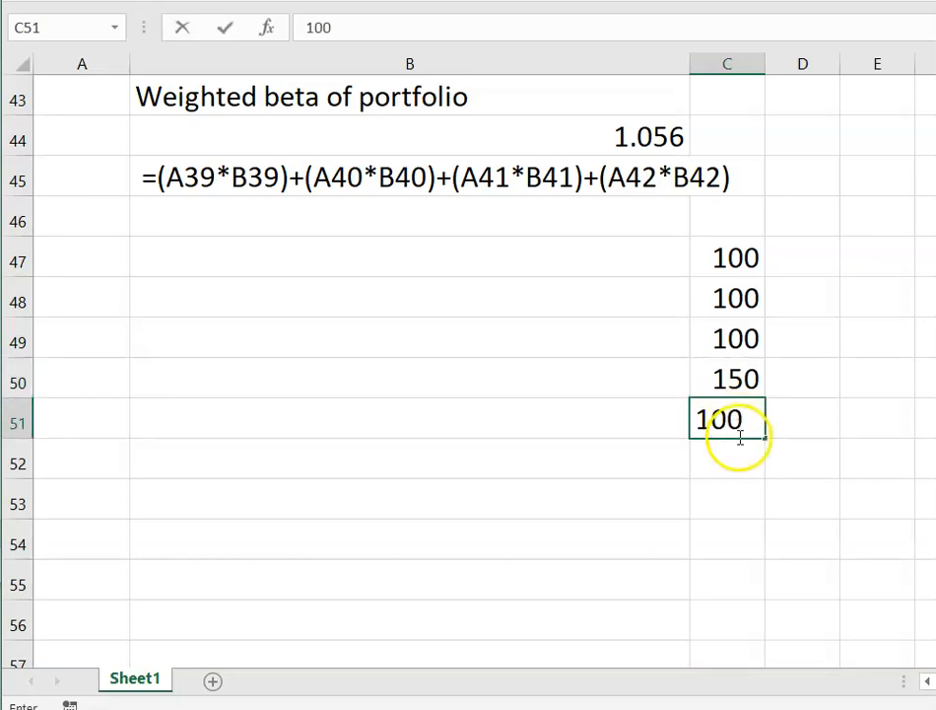
left_click(744, 454)
type("150")
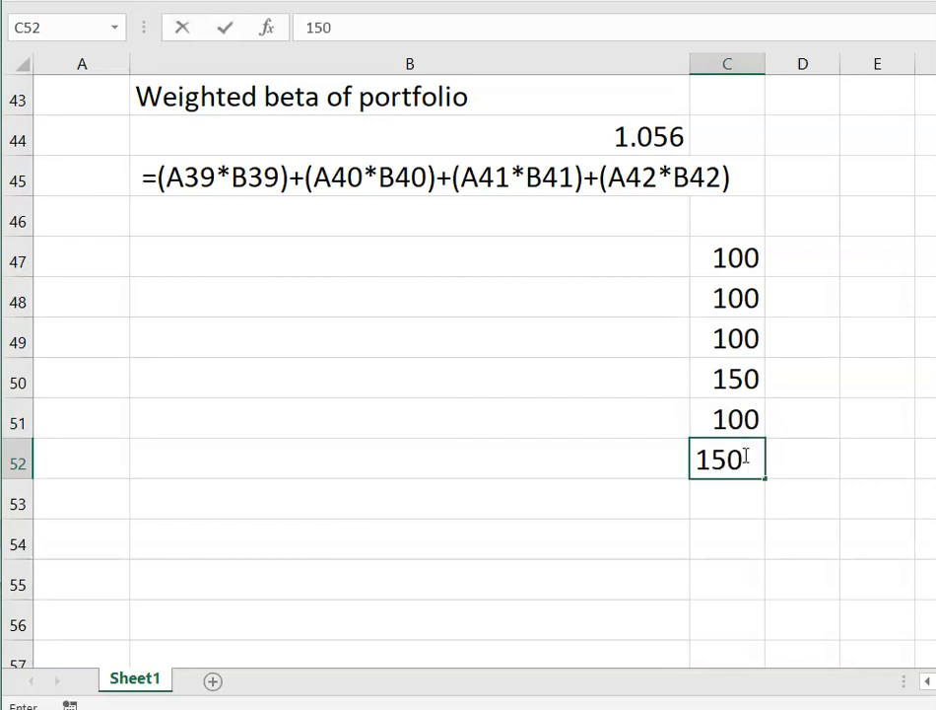
key("Return")
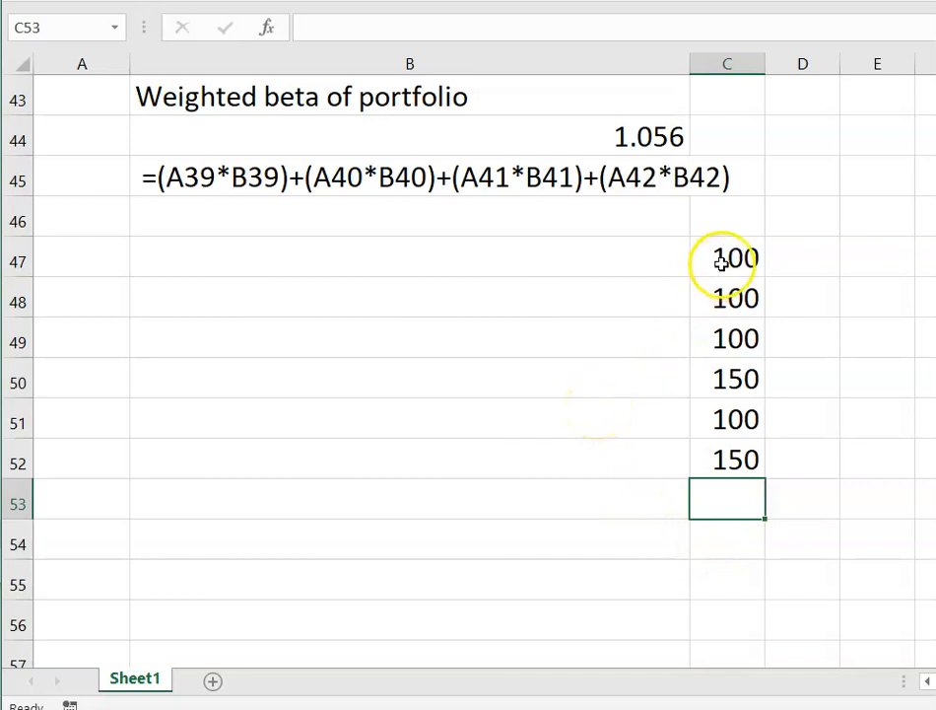
- Enter 100 in each cell from D47 to D52 as the level payment part of the cash flows
left_click(798, 263)
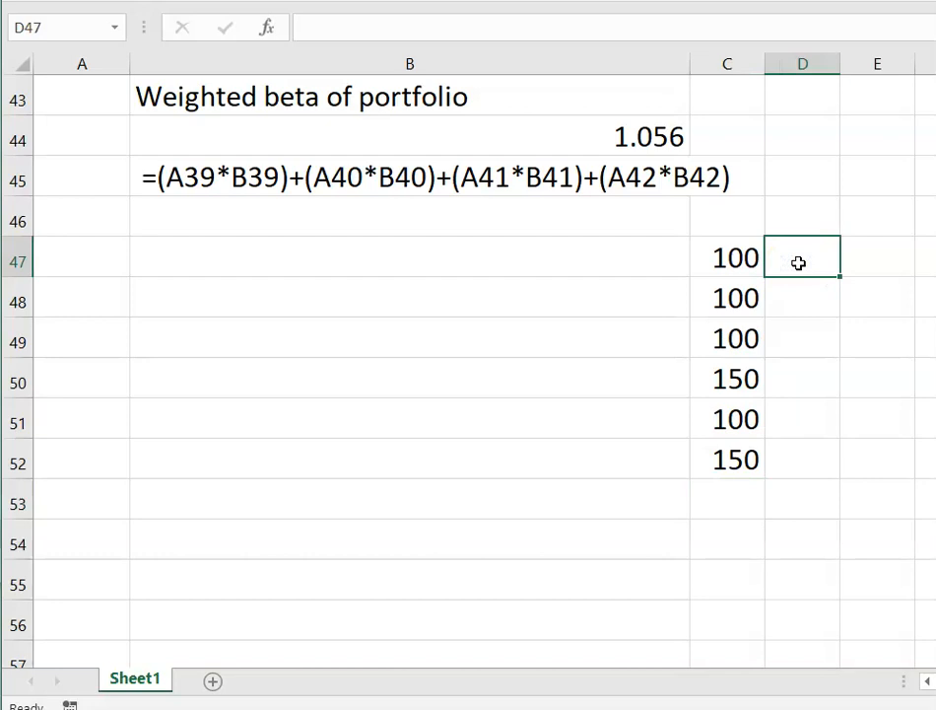
type("100")
left_click(789, 290)
type("100")
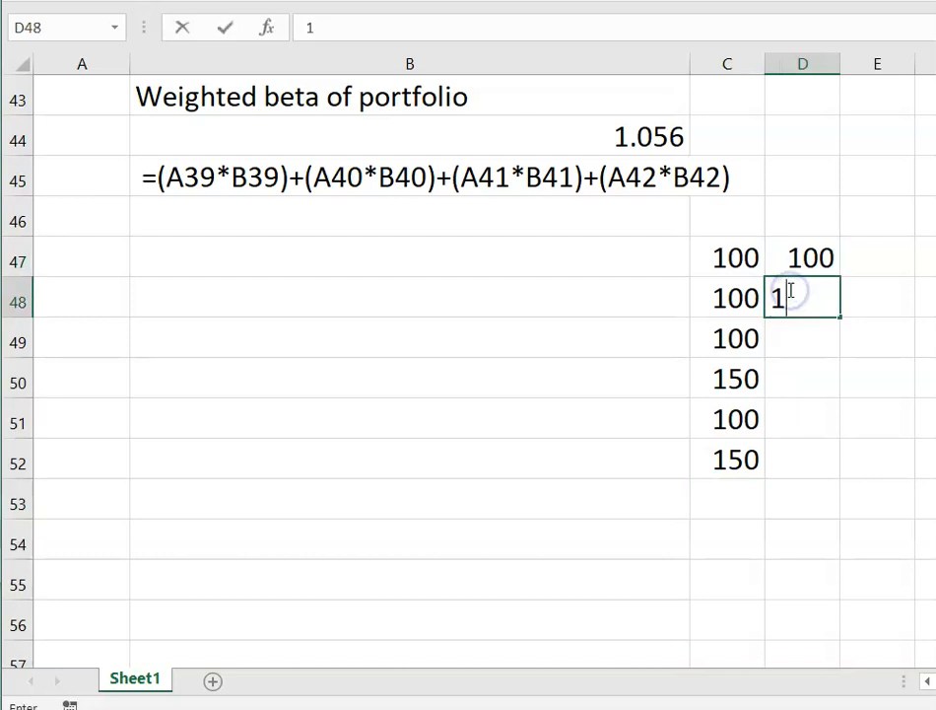
left_click(797, 337)
type("100")
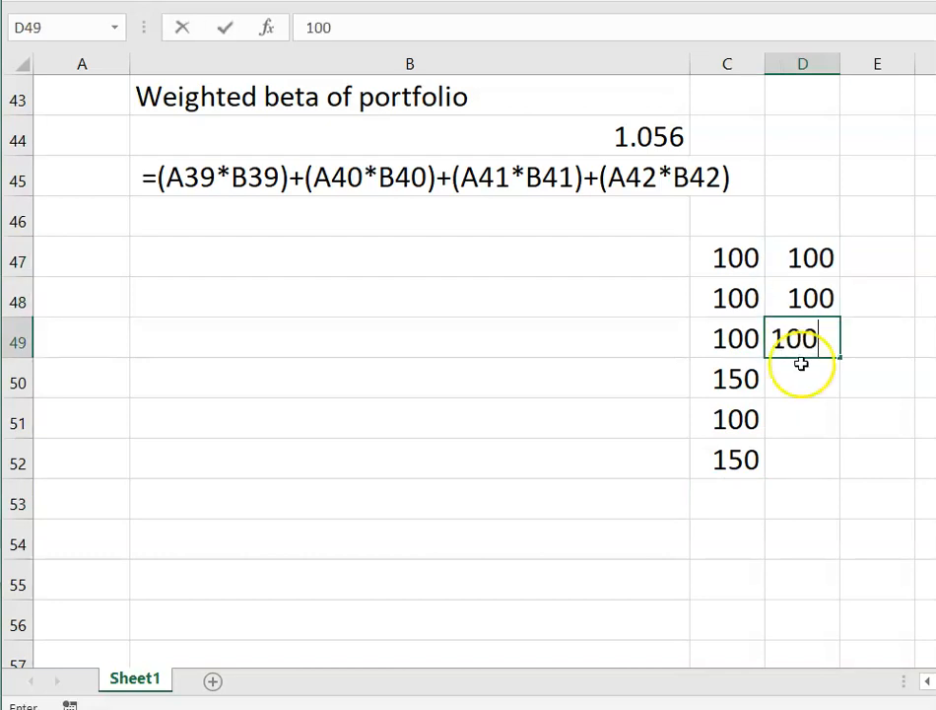
left_click(805, 384)
type("100")
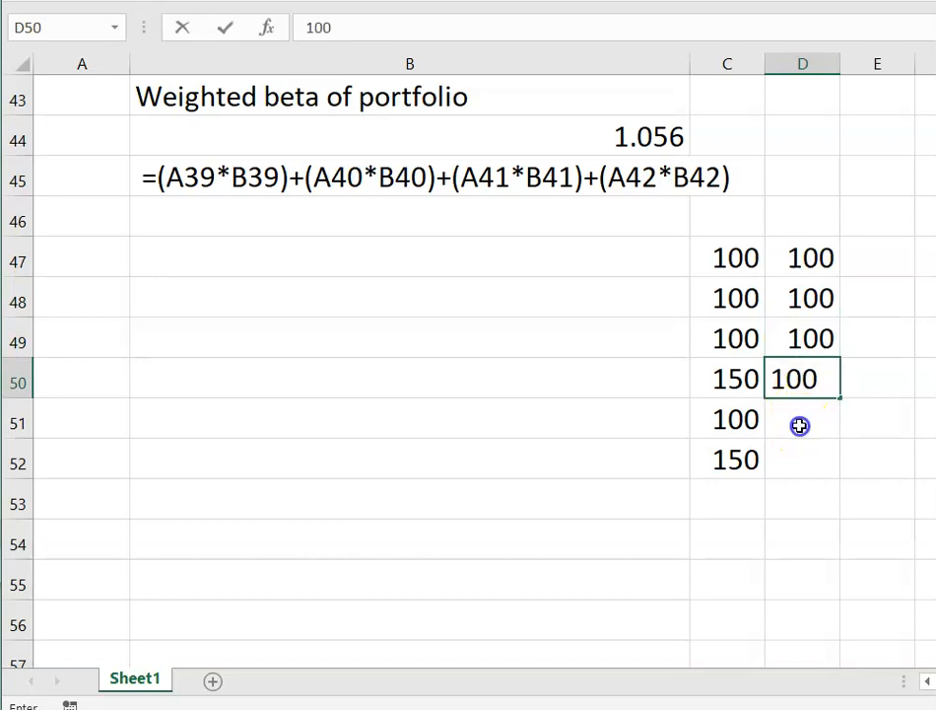
left_click(799, 422)
type("100")
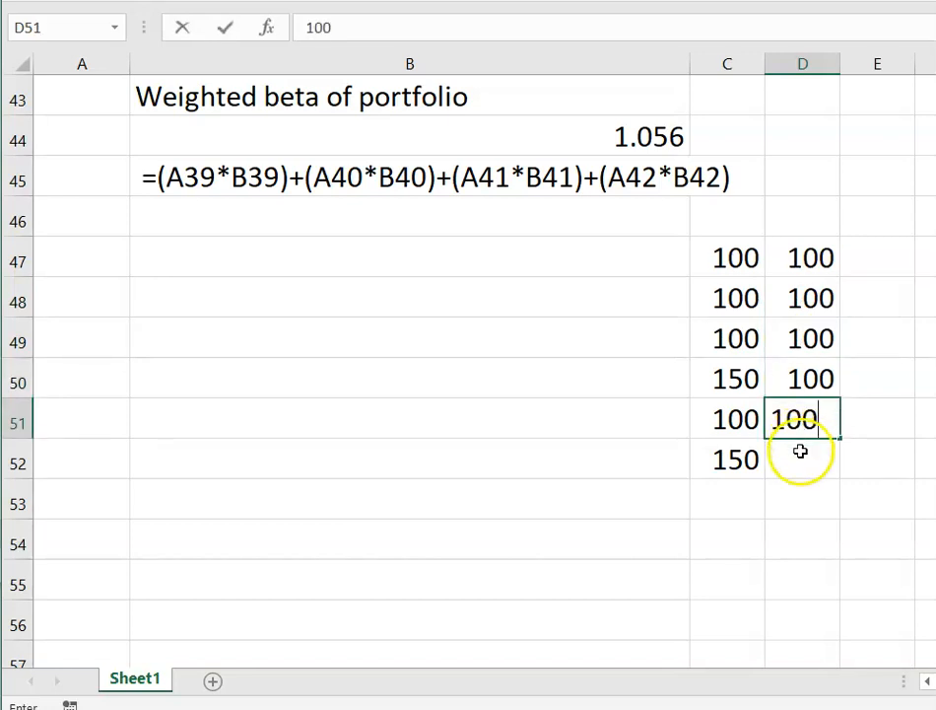
left_click(801, 450)
type("100")
left_click(767, 530)
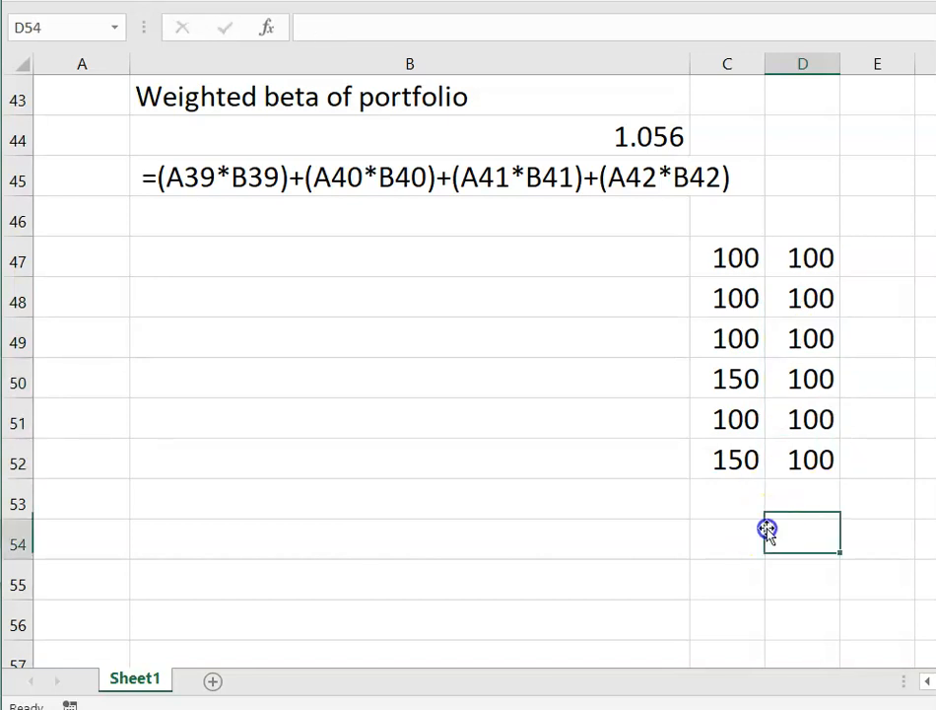
left_click_drag(806, 258, 809, 454)
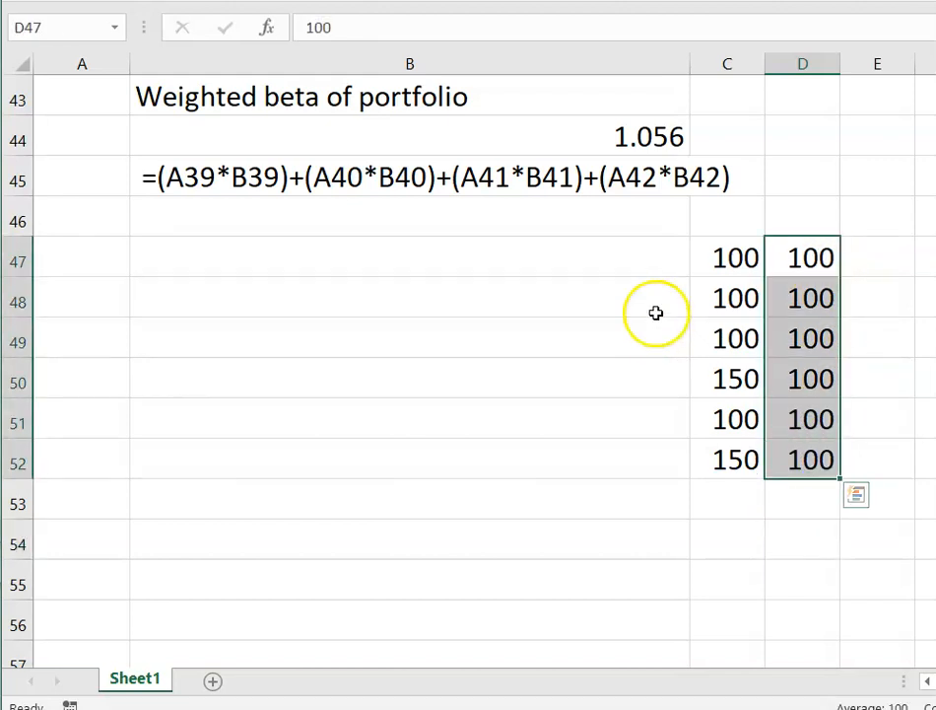
- Enter the extra amount 50 in E50 and E52, beside the two 150 cash flows
left_click(888, 382)
type("50")
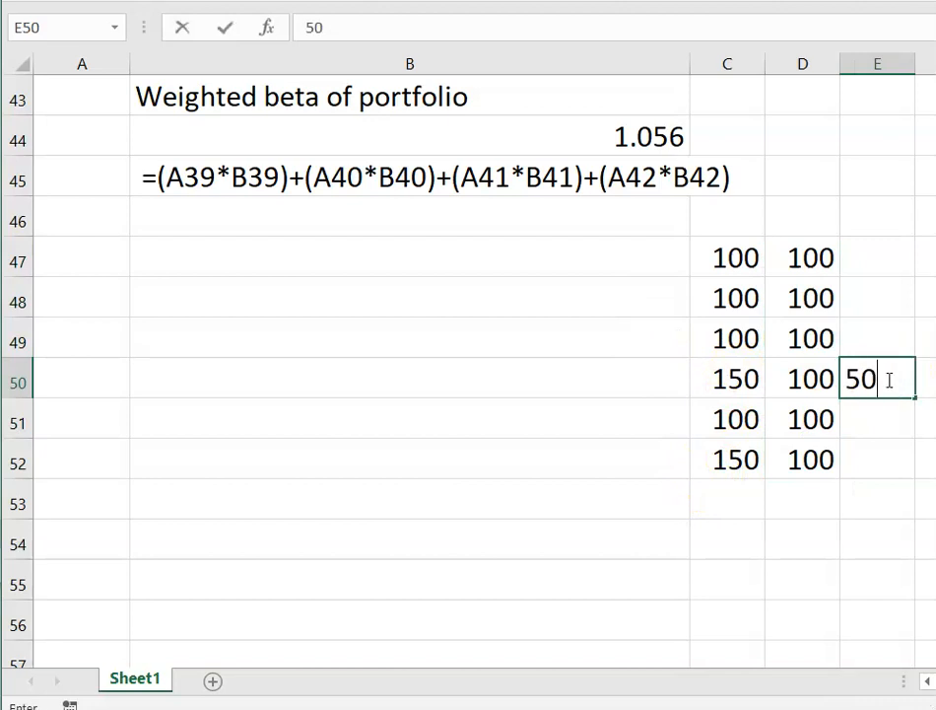
left_click(878, 459)
type("50")
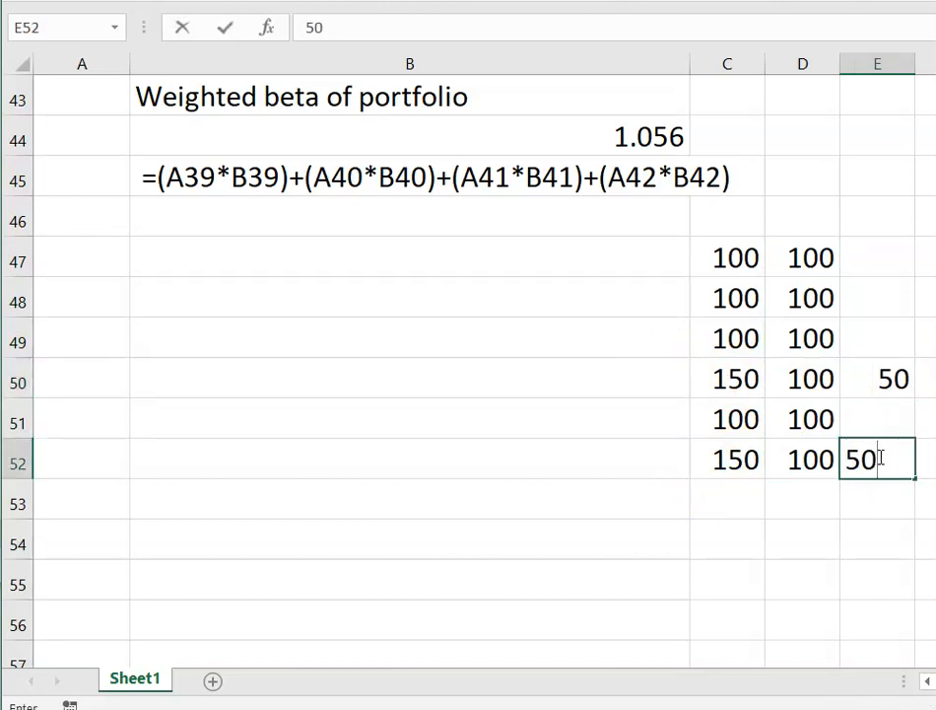
key("Return")
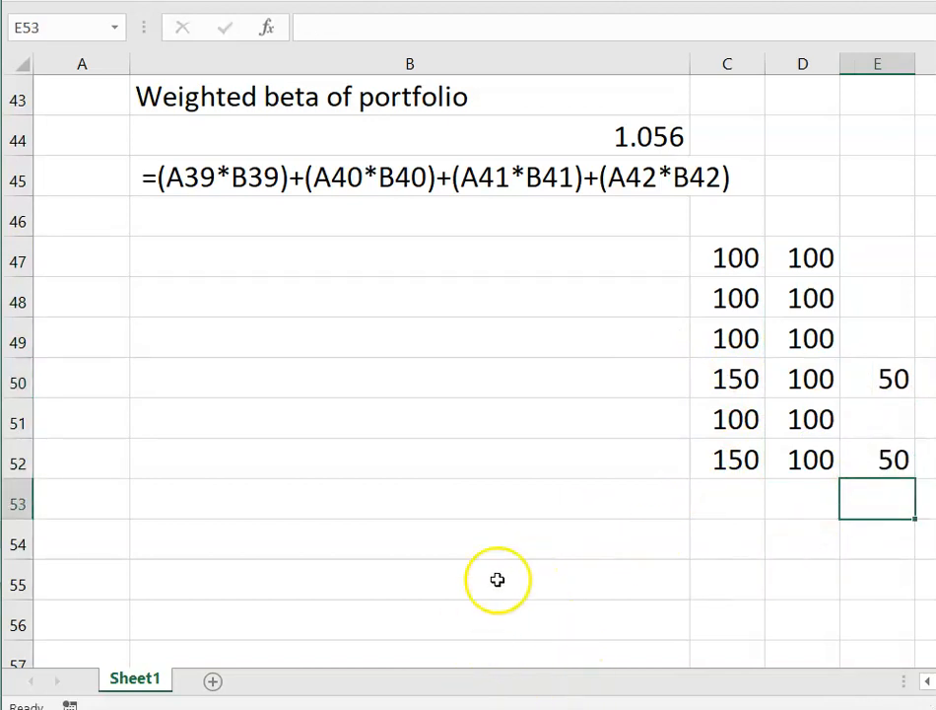
- Enter the present value formula =pv(.07,6,100) + pv(.07, 4, 0, 50) + pv(.07, 6, 0, 50) in B54
left_click_drag(724, 251, 721, 454)
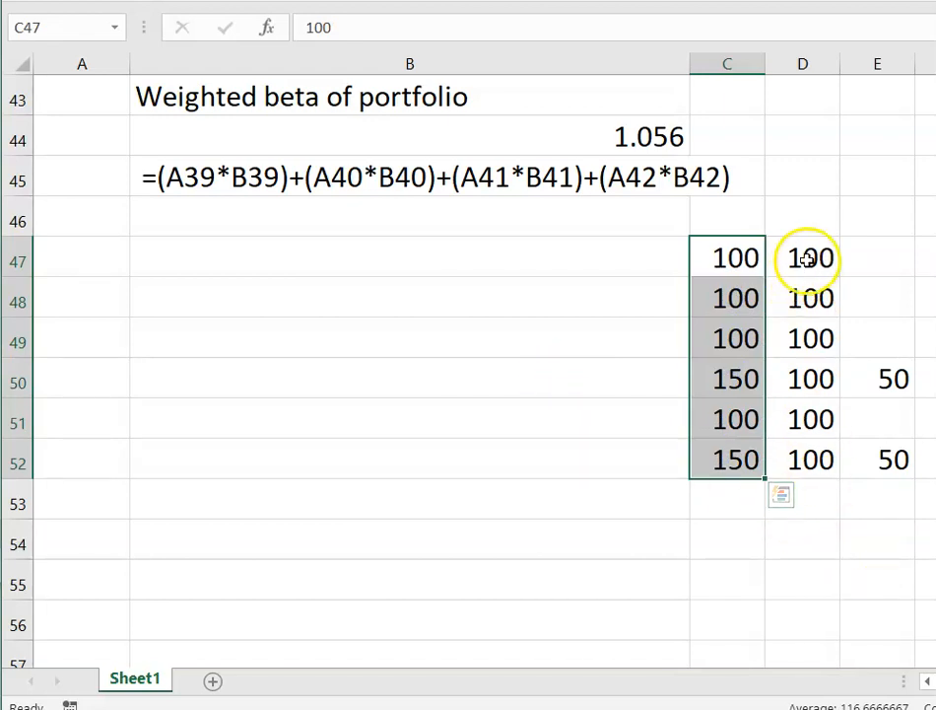
left_click_drag(806, 258, 810, 459)
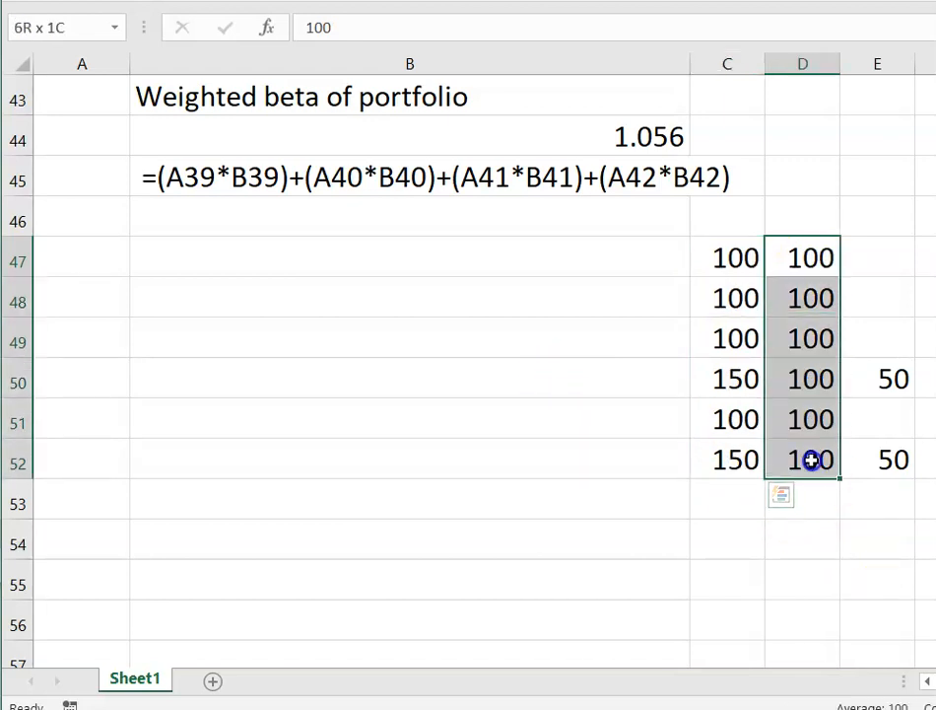
left_click(884, 376)
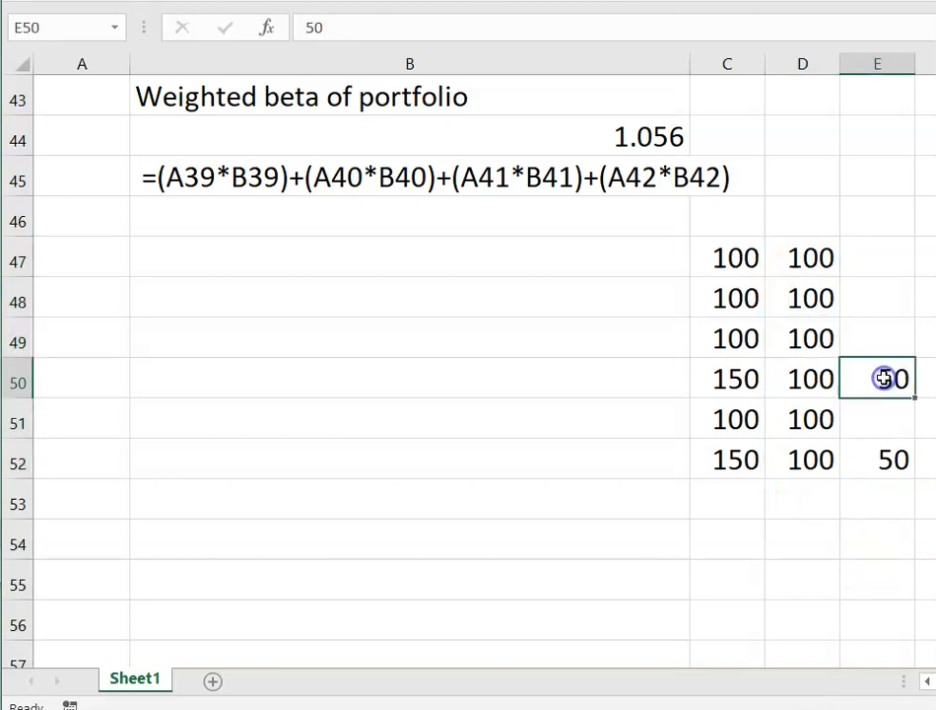
left_click(889, 457)
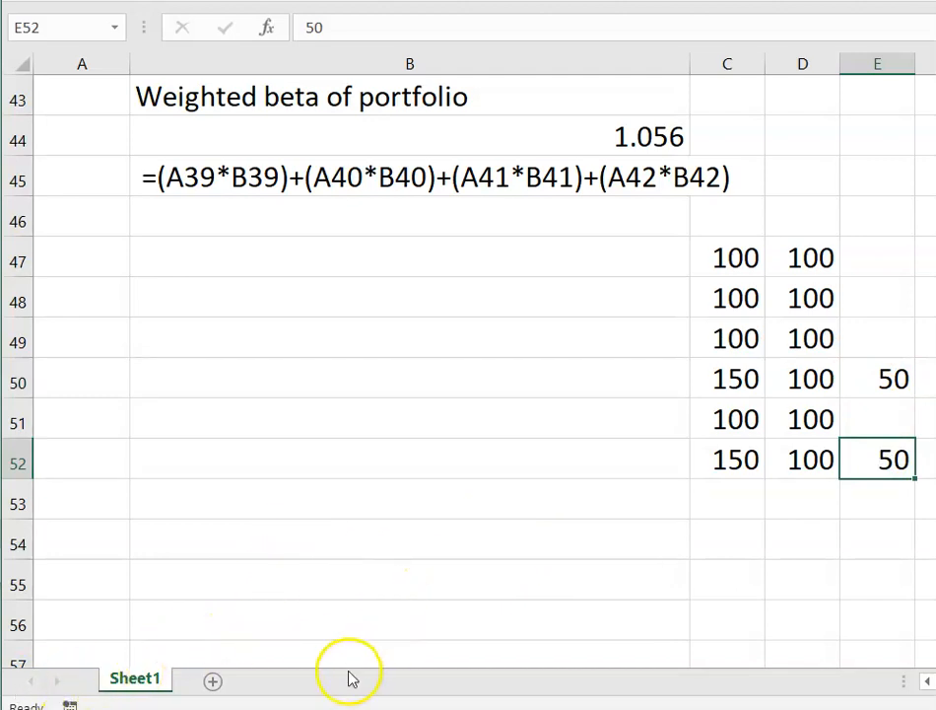
type("=pv(.07,6,100) + pv(.07, 4, 0, 50) + pv(.07, 6, 0, 50)")
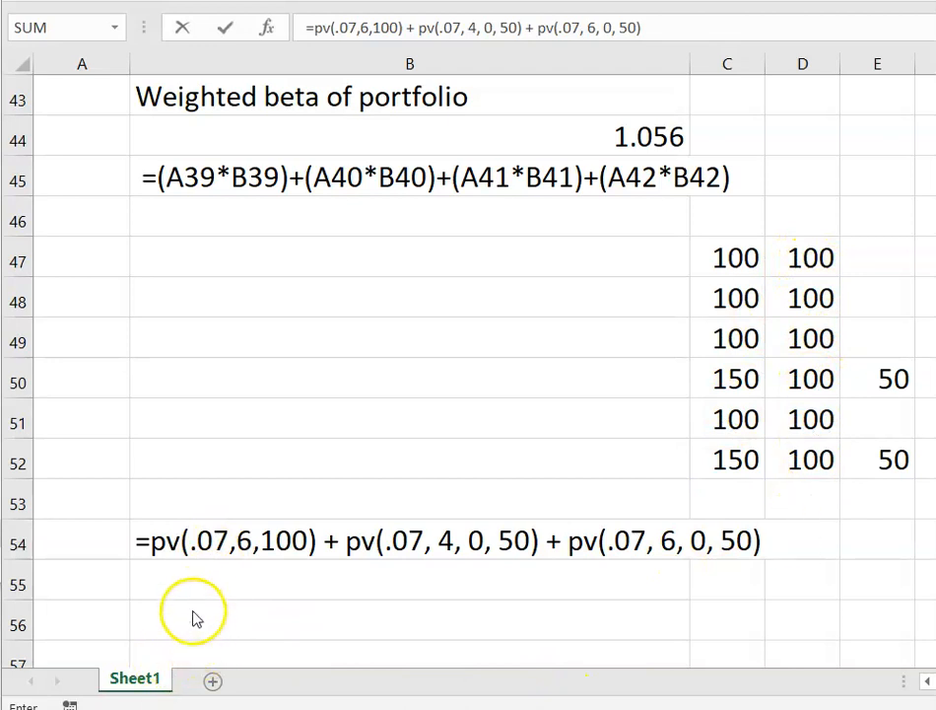
left_click(240, 541)
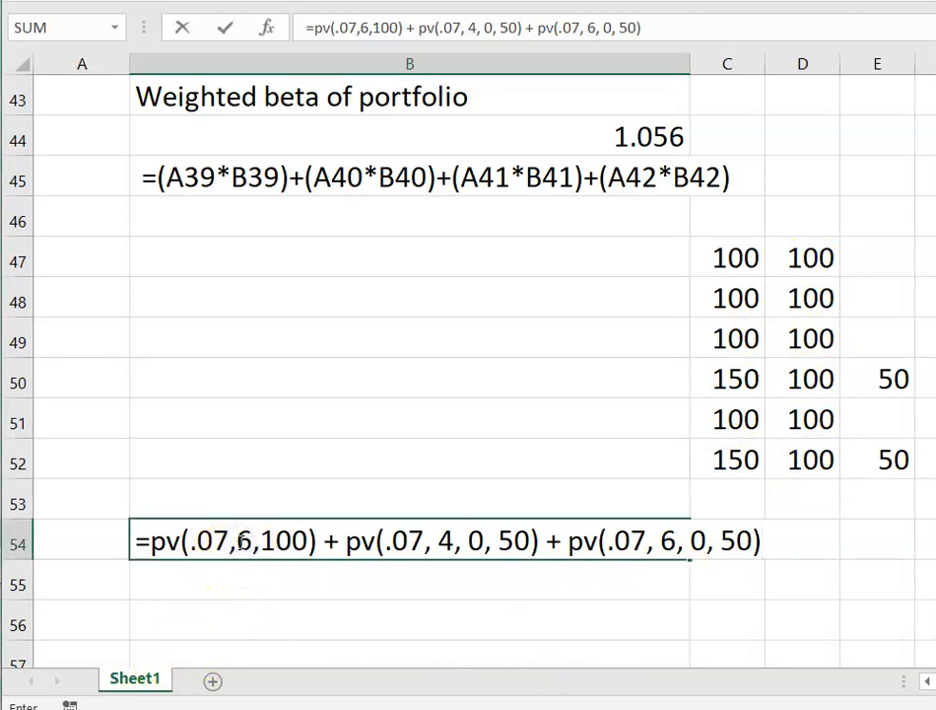
left_click(287, 550)
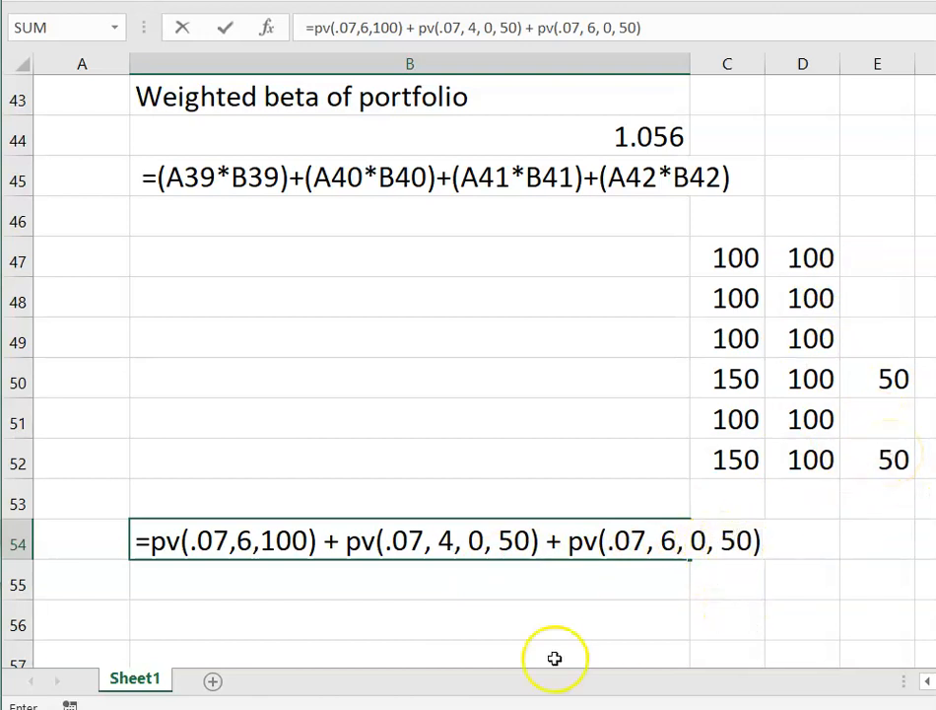
left_click(426, 539)
left_click(449, 573)
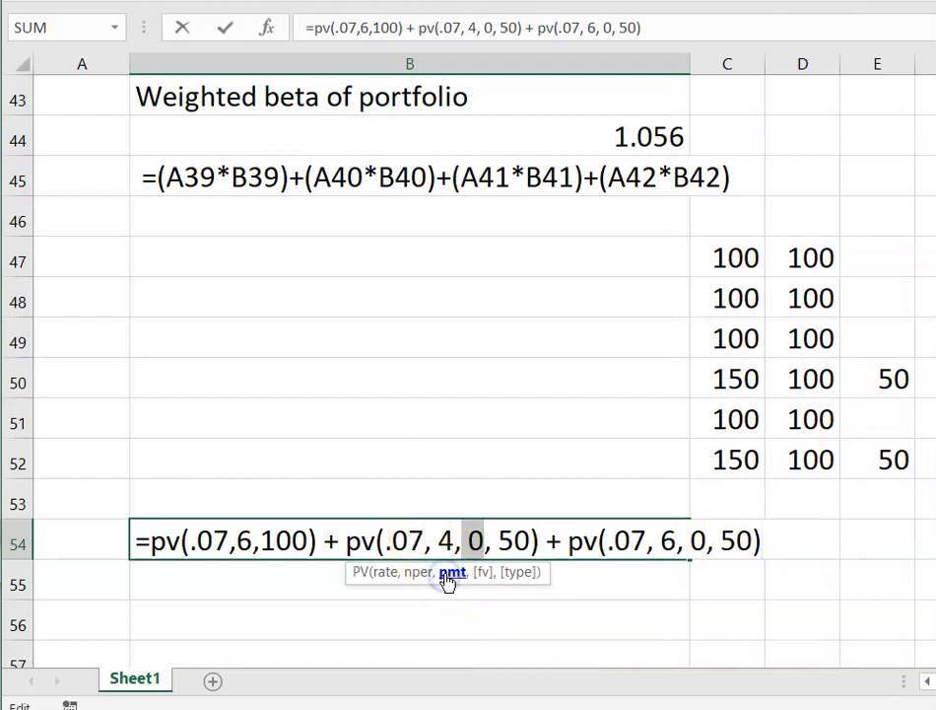
key("Return")
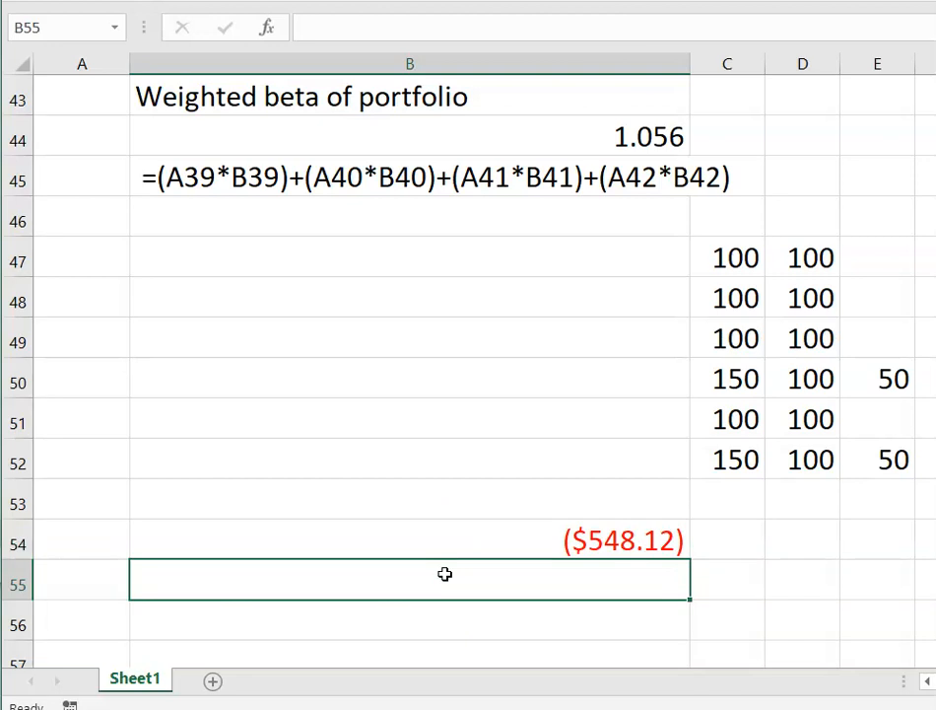
- Open the present value formula in B54 for editing
left_click(492, 541)
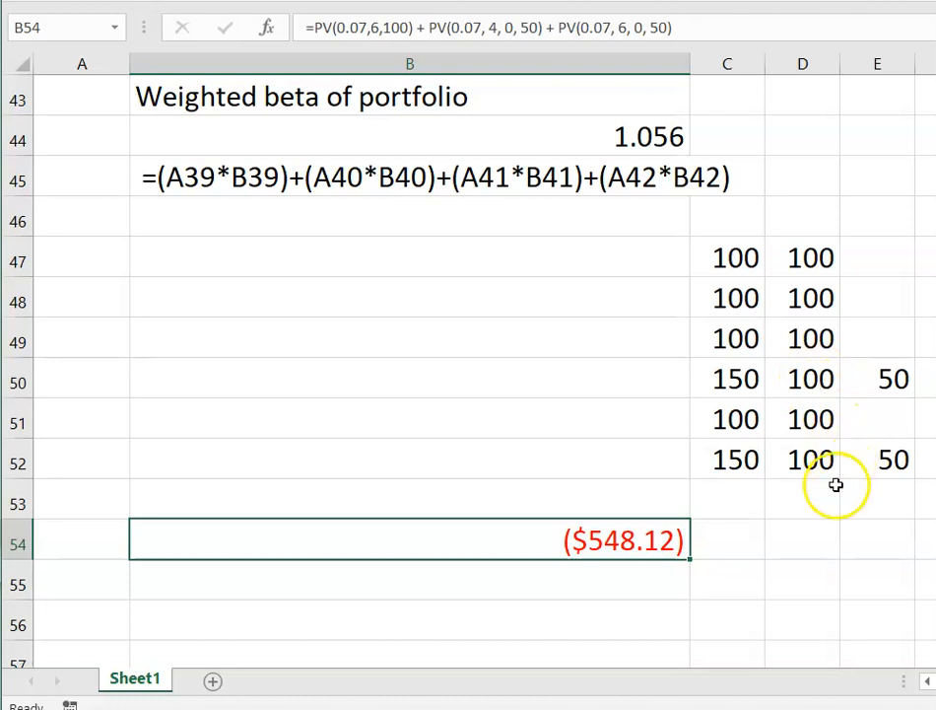
double_click(574, 542)
left_click(579, 583)
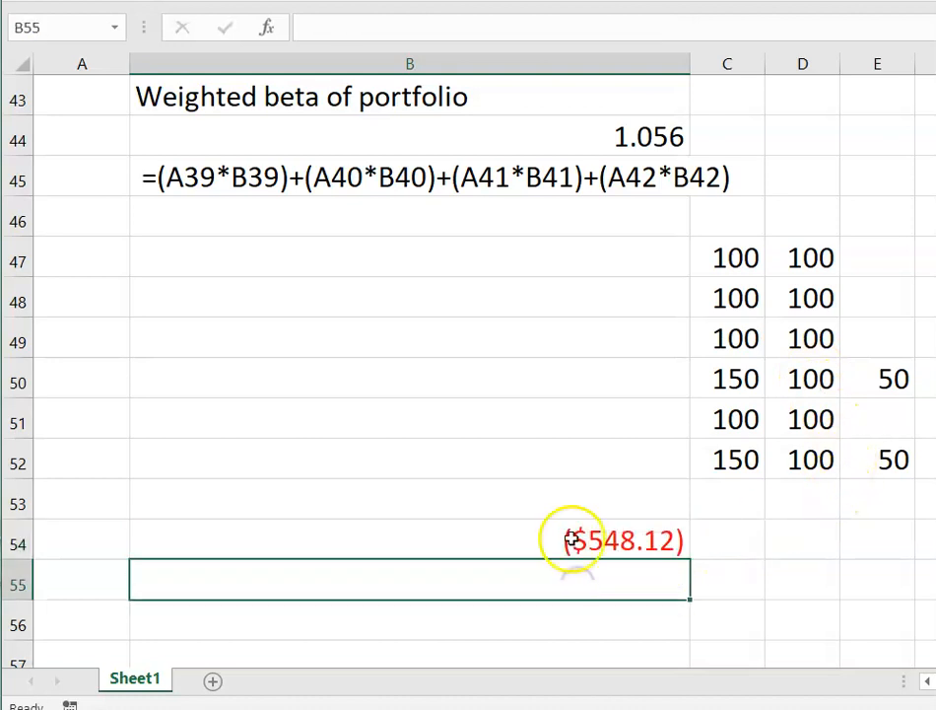
double_click(572, 540)
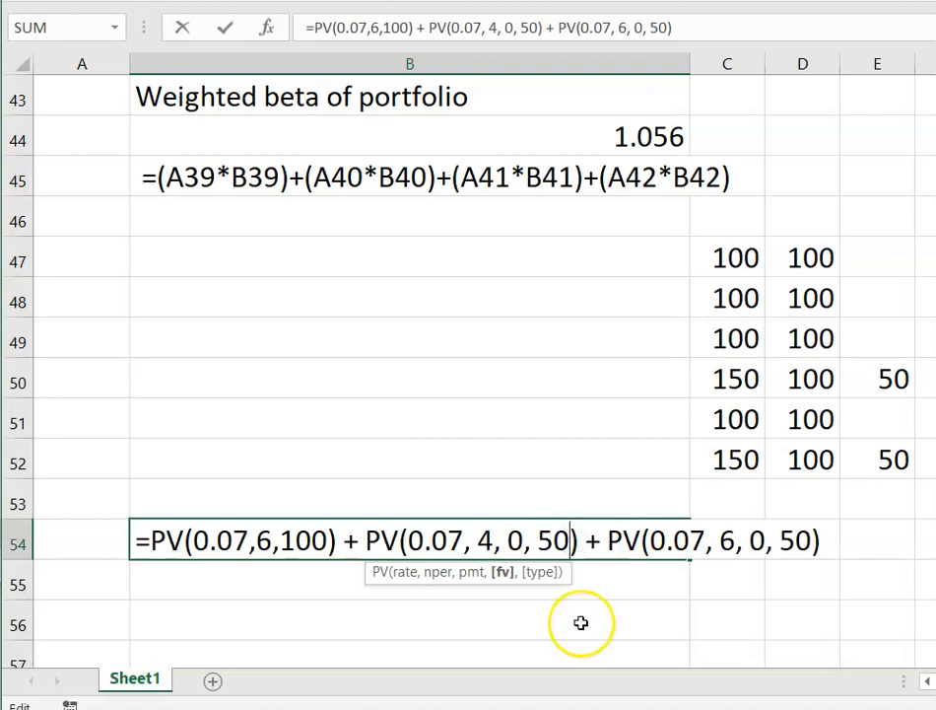